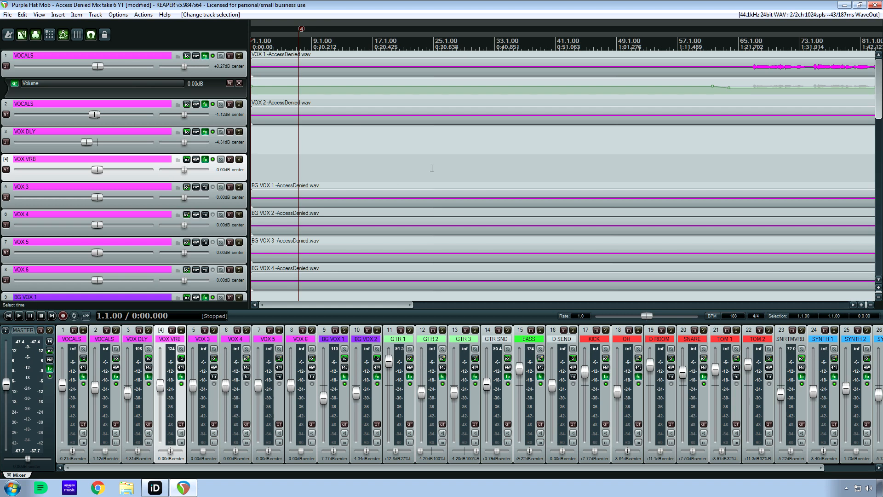
left_click(360, 146)
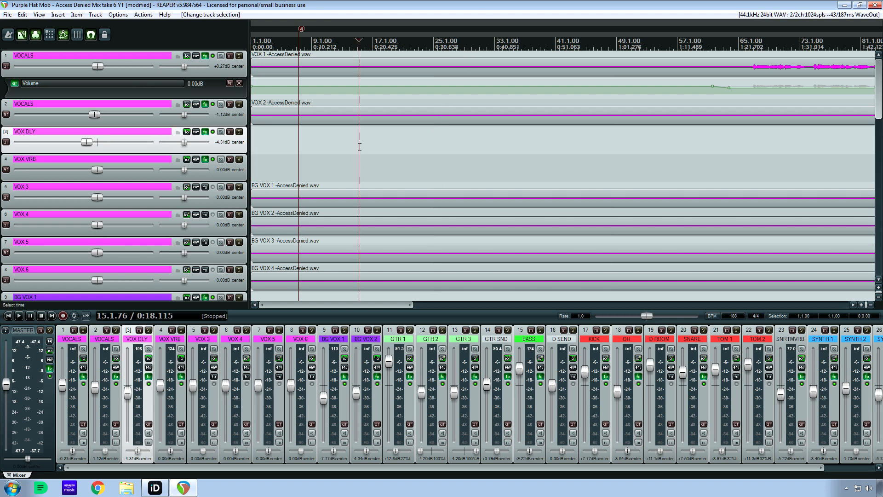
key("Home")
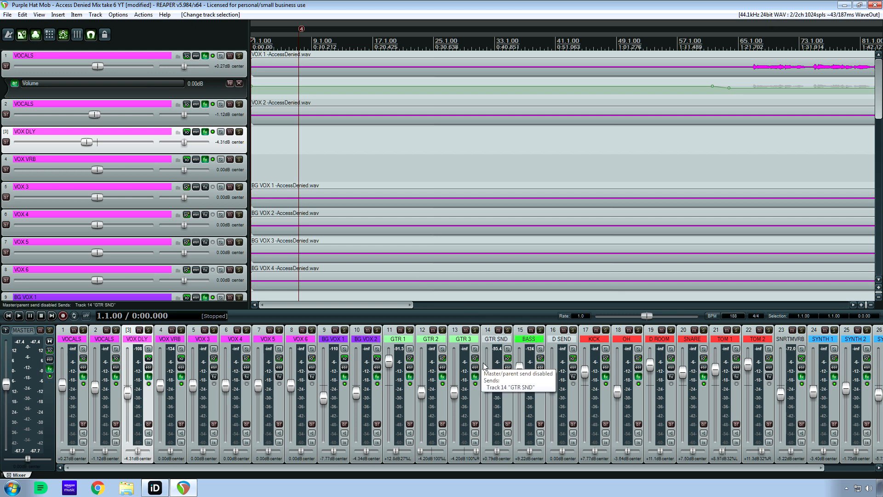
Solo the SNARE track and open its effects chain.
left_click(703, 330)
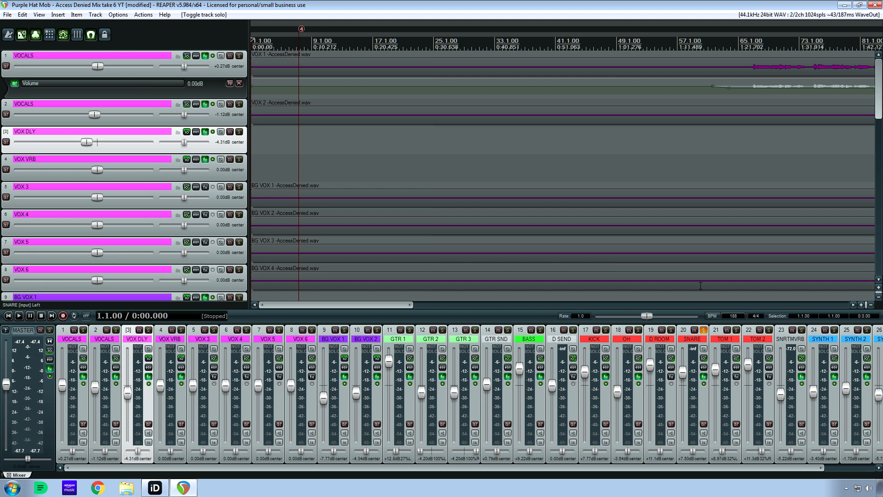
left_click_drag(876, 98, 867, 213)
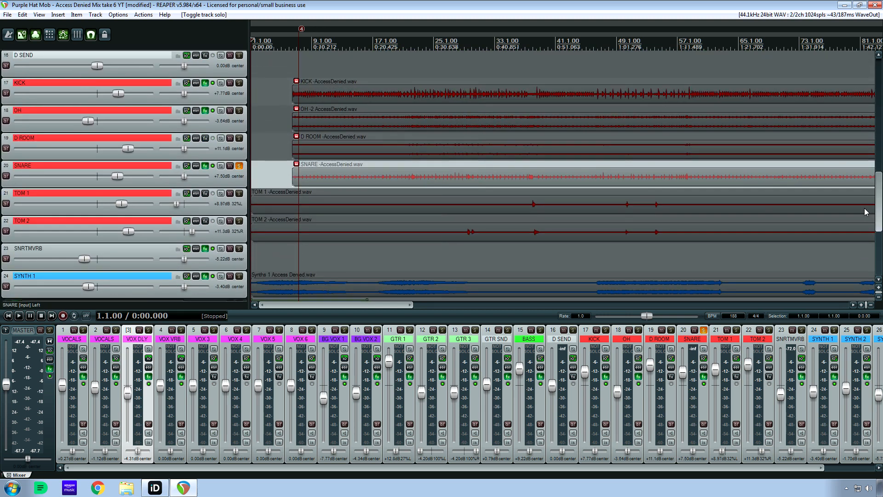
left_click(205, 166)
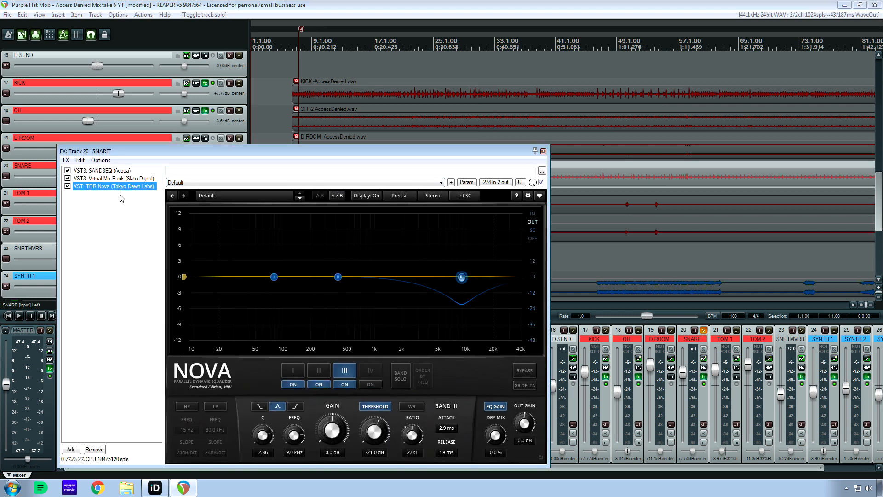
Examine the SAND3EQ and Virtual Mix Rack plugins in the snare's effects chain.
left_click(104, 171)
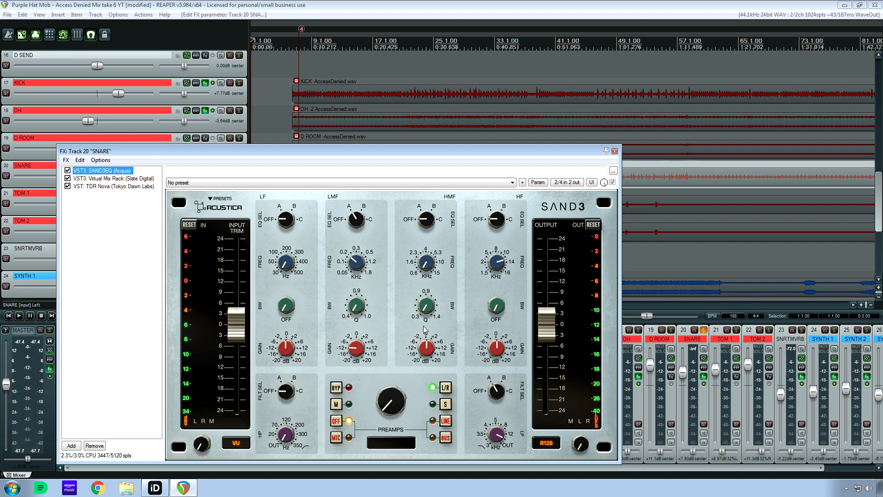
left_click(124, 178)
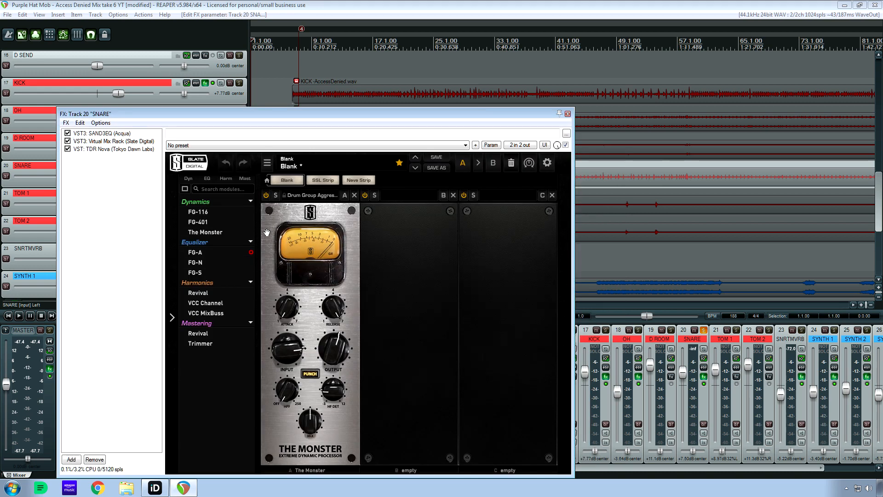
left_click_drag(167, 114, 251, 134)
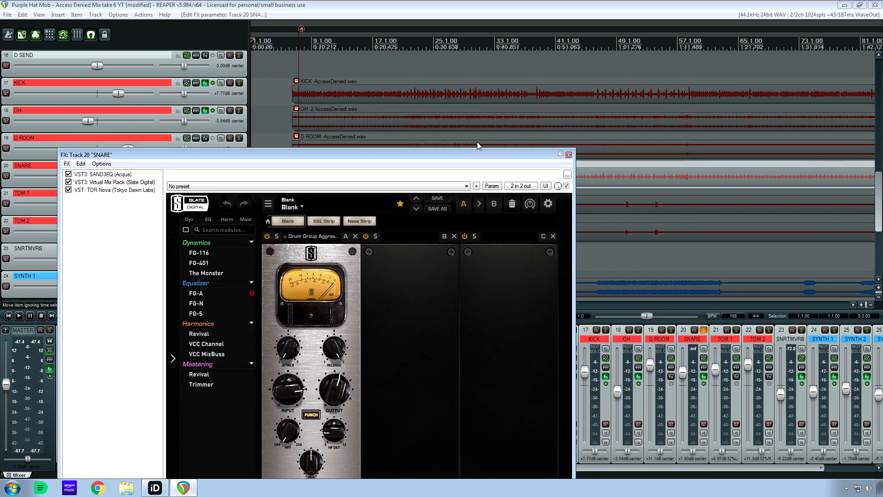
Bypass all three plugins on the SNARE track and play the dry snare from about bar 9.
left_click(69, 175)
left_click(69, 190)
left_click_drag(120, 154, 379, 289)
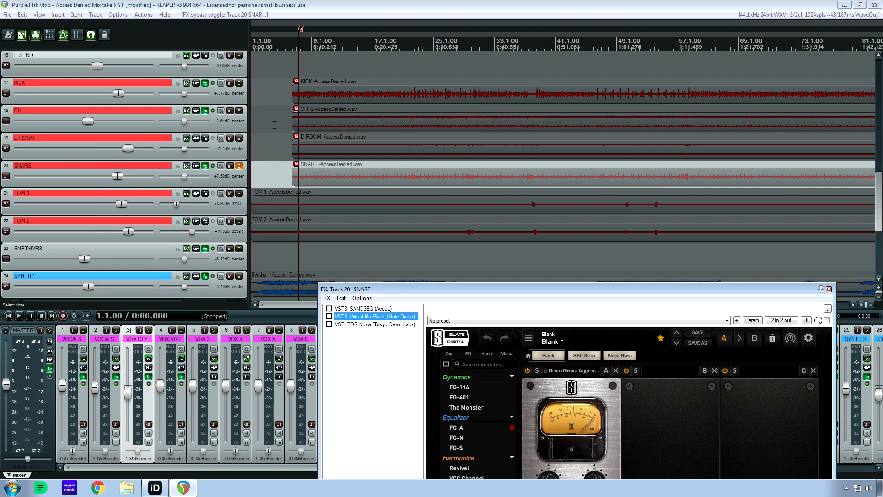
left_click(311, 40)
key("space")
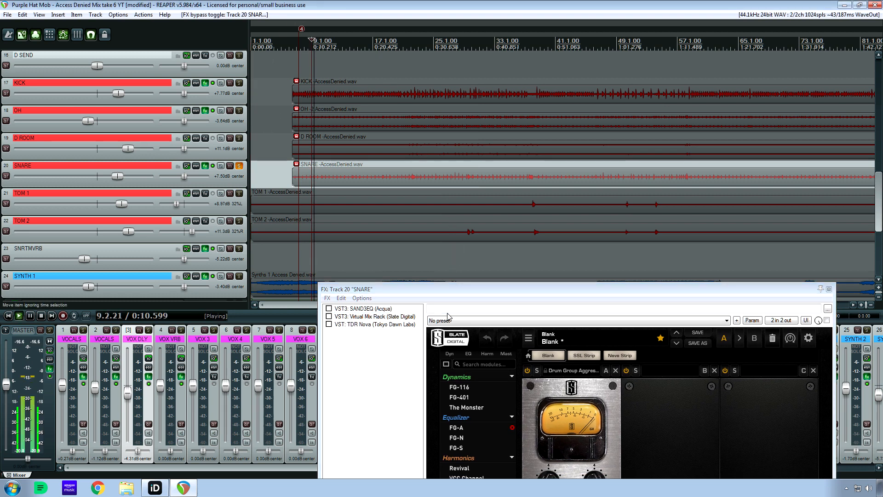
left_click_drag(448, 294, 405, 120)
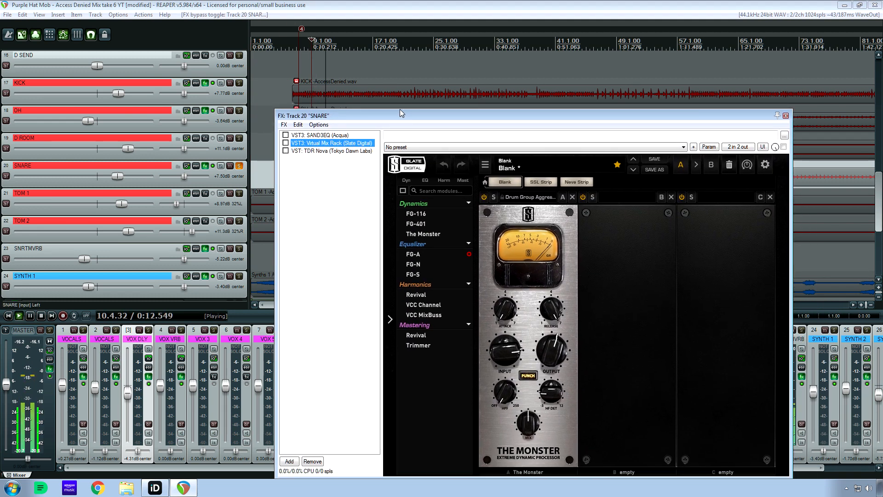
key("space")
left_click_drag(431, 117, 253, 74)
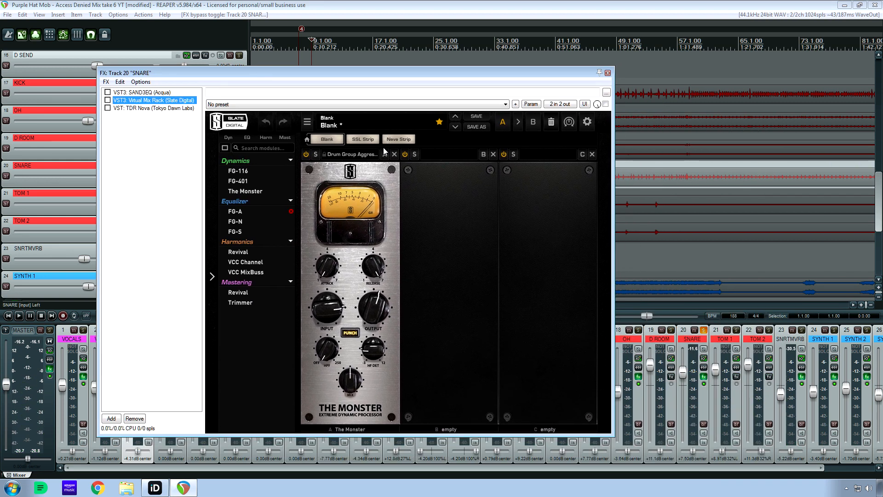
Mute the SNRTMVRB track while playing the soloed snare, then stop playback.
key("space")
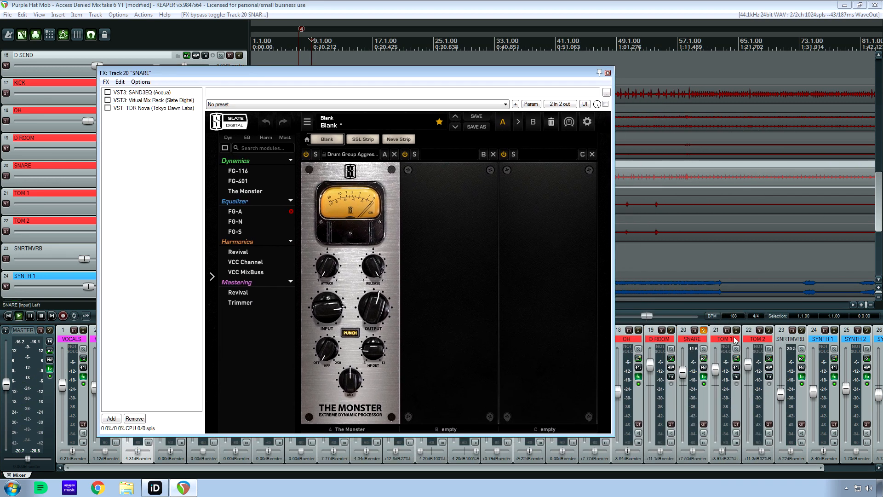
left_click(792, 330)
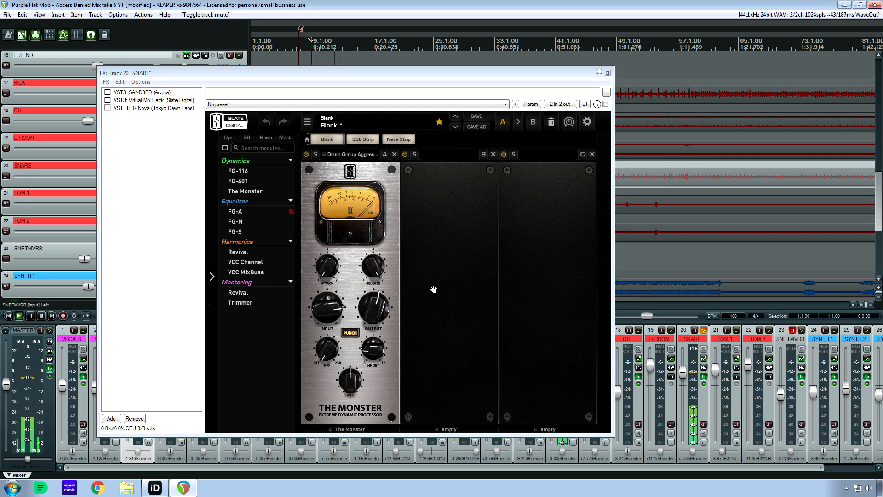
key("space")
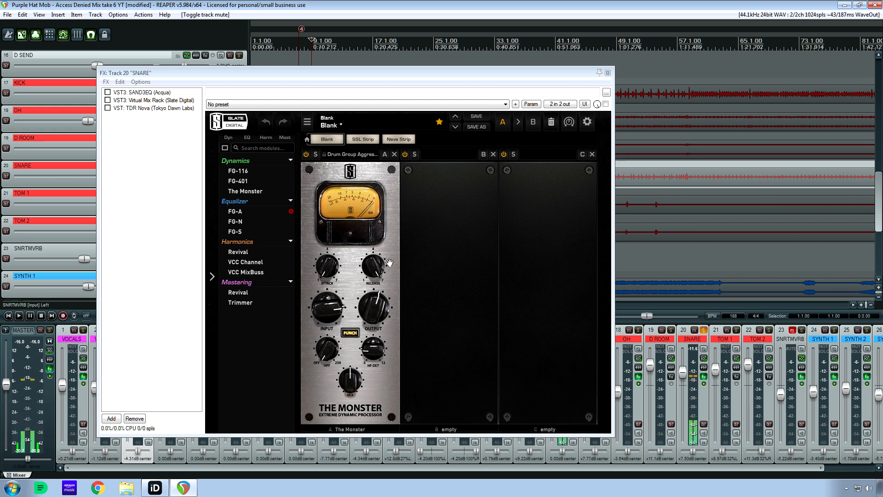
Enable only SAND3EQ on the SNARE track and play the snare through it.
left_click_drag(160, 79, 109, 92)
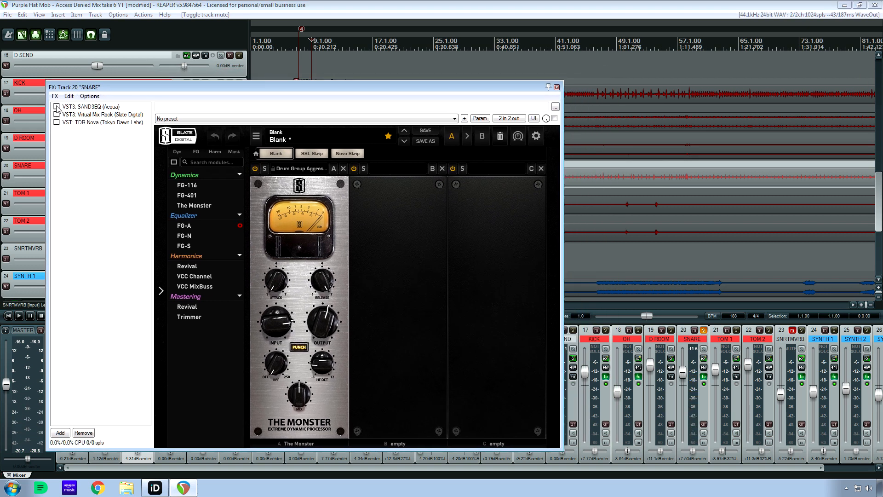
left_click(57, 107)
left_click(88, 107)
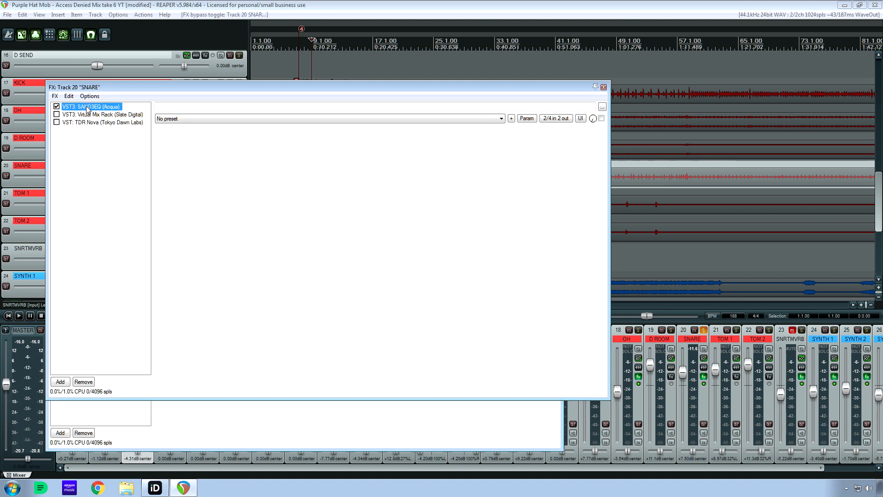
left_click(394, 4)
key("space")
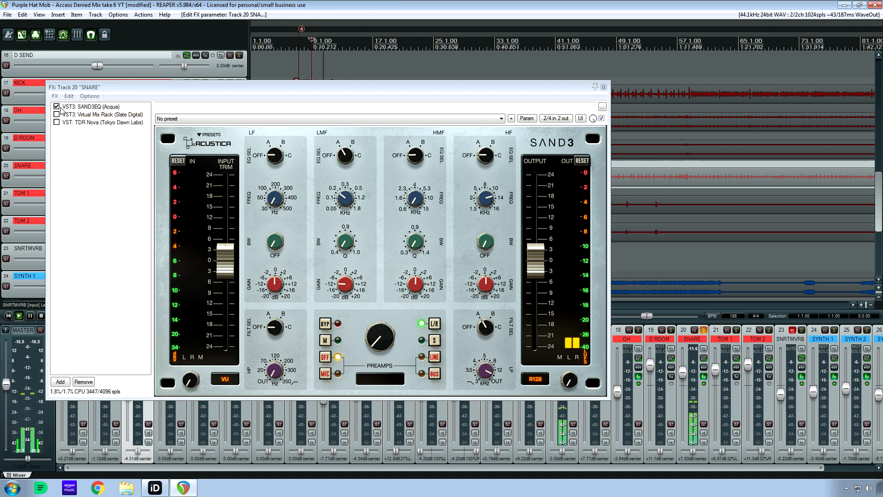
key("space")
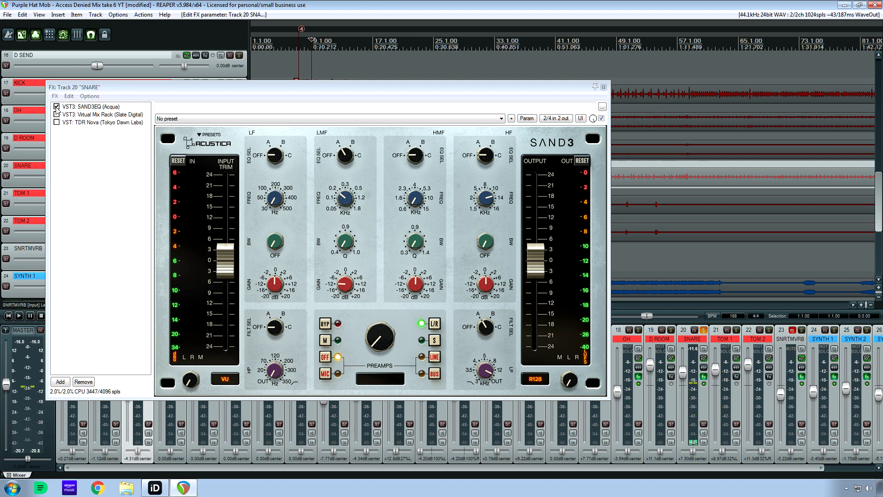
Enable Virtual Mix Rack on the SNARE track and compare the playing snare with it bypassed and active.
left_click(84, 115)
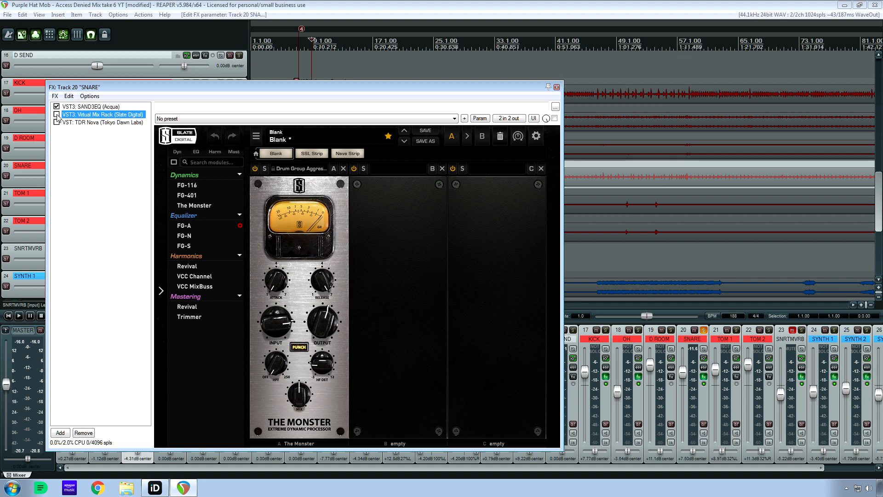
left_click(56, 114)
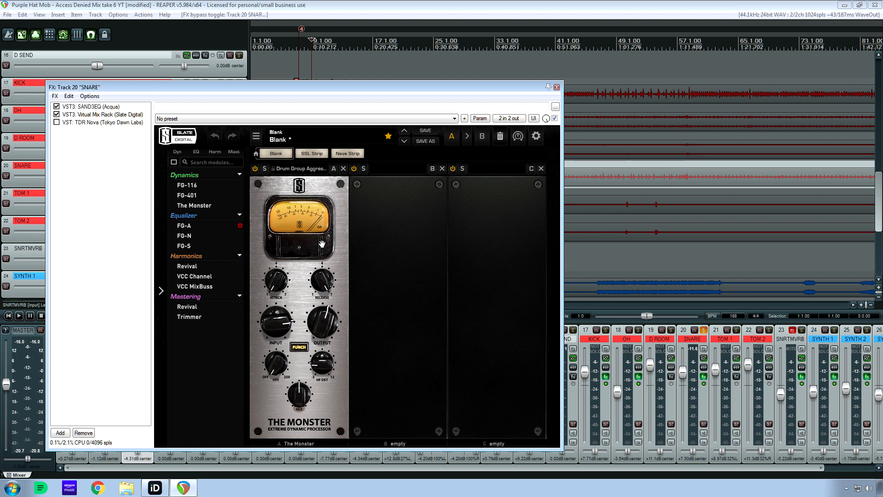
key("space")
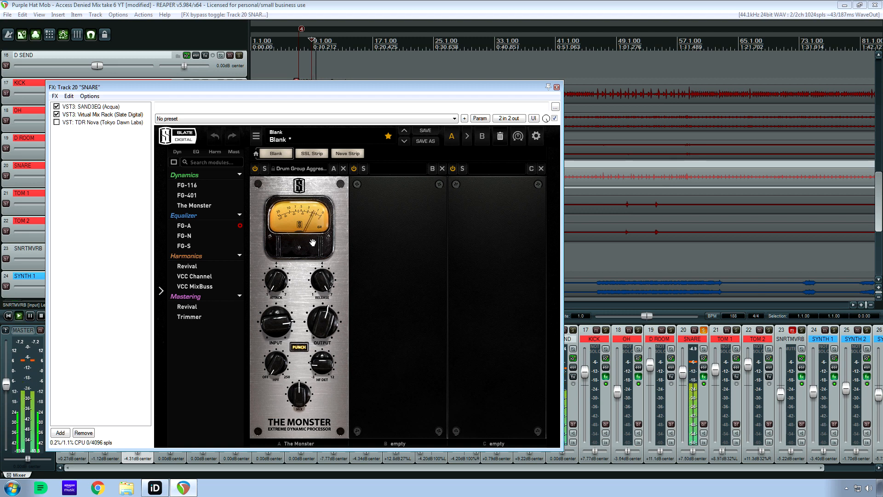
left_click(57, 115)
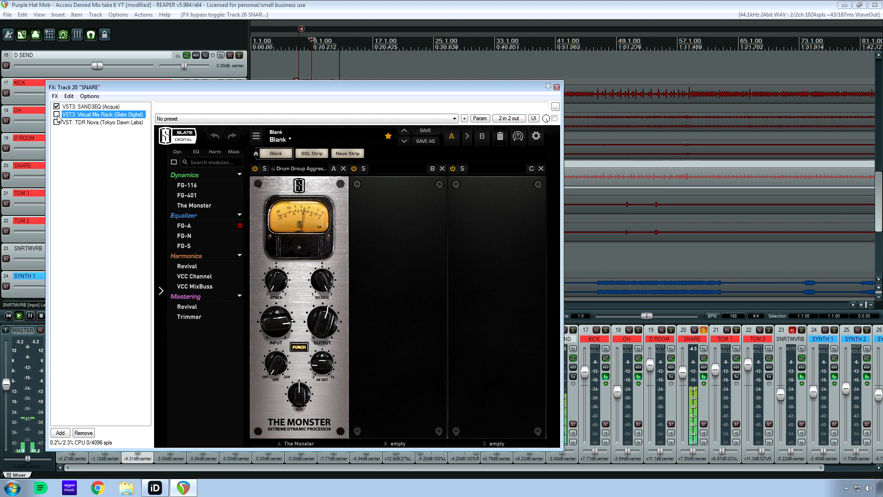
left_click(57, 115)
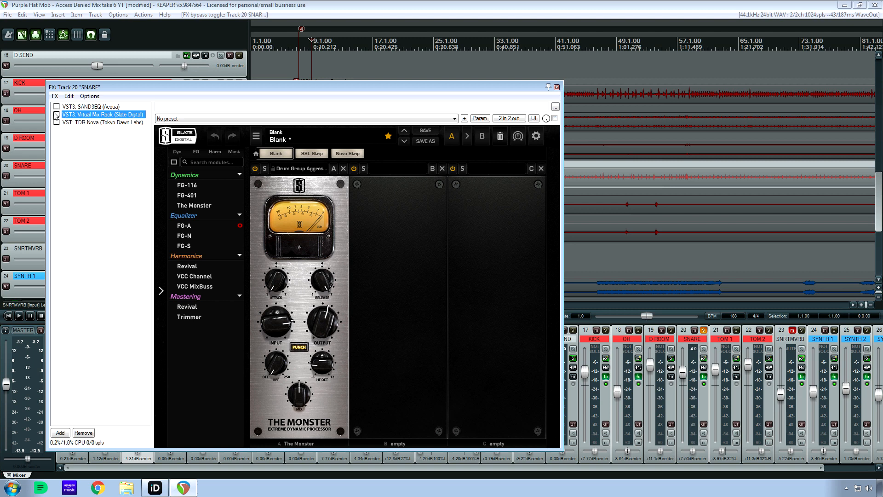
Play the snare through Virtual Mix Rack while switching SAND3EQ on and off to compare the sound.
key("space")
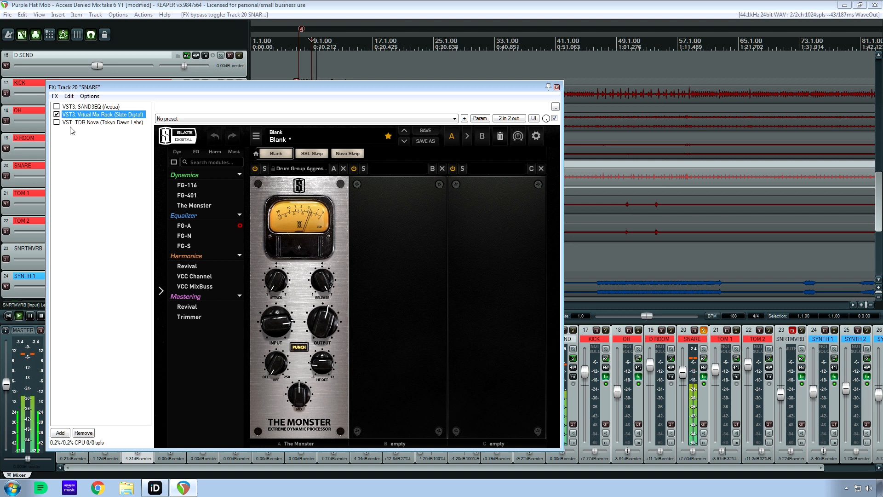
left_click(57, 107)
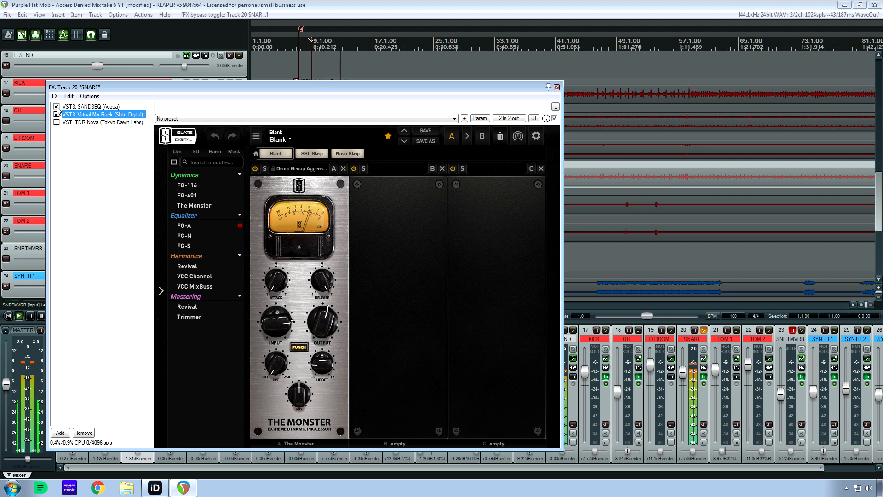
left_click(57, 106)
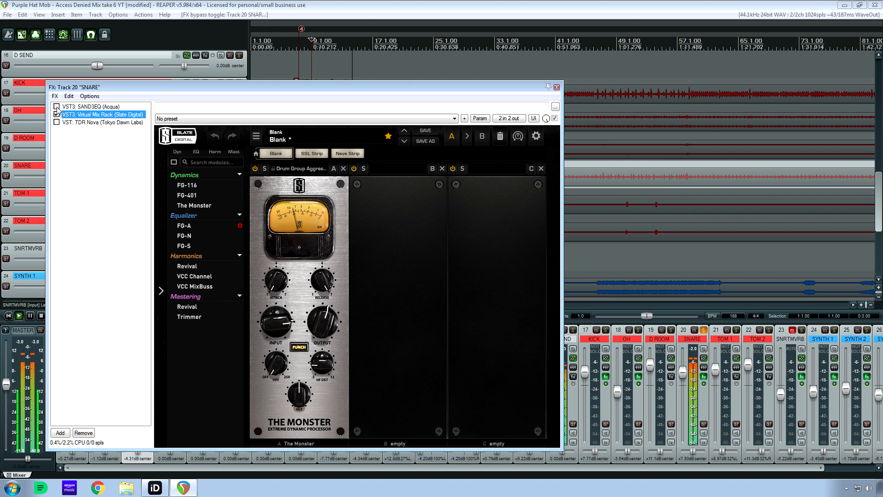
left_click(57, 106)
left_click(57, 107)
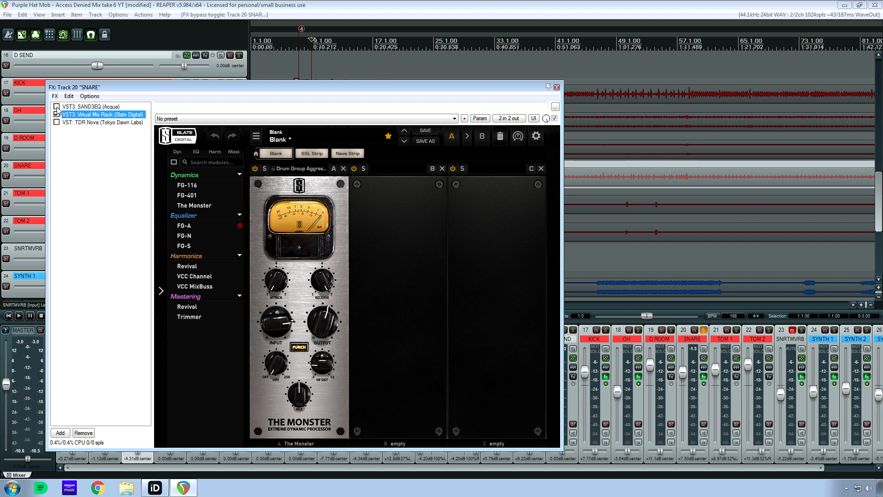
View the settings of SAND3EQ, Virtual Mix Rack and TDR Nova in turn.
left_click(89, 106)
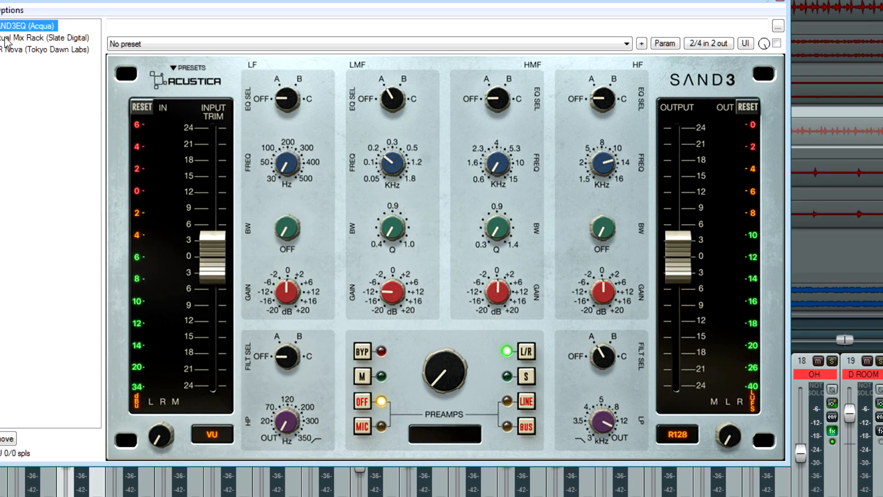
left_click(2, 38)
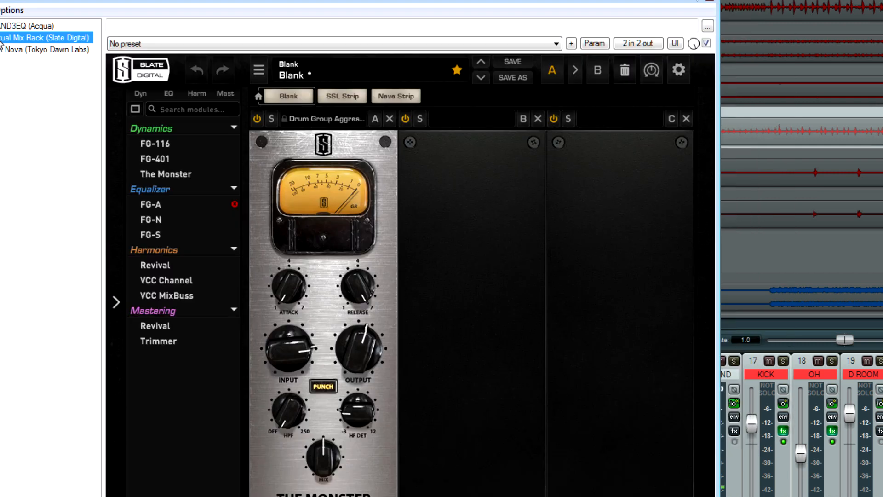
left_click(2, 49)
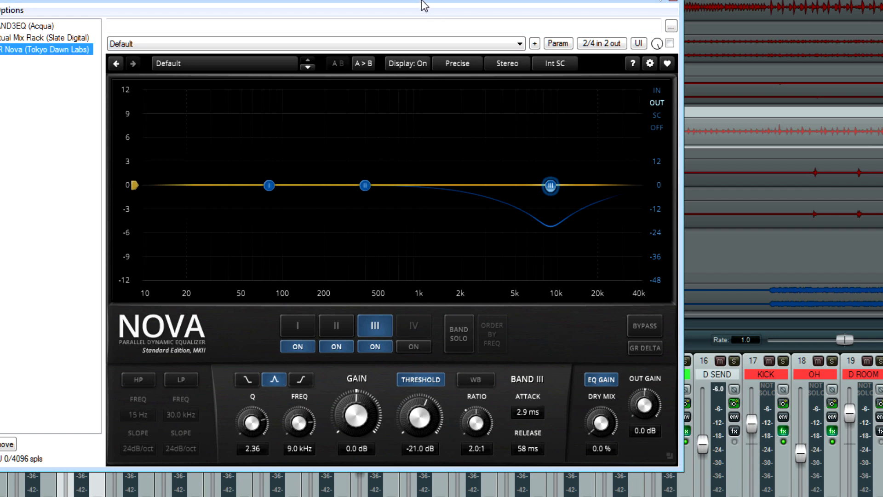
left_click_drag(422, 1, 422, 0)
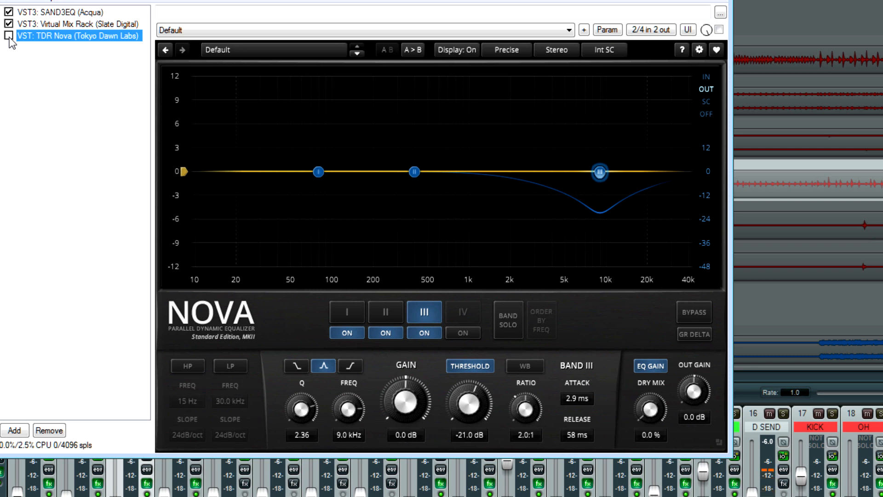
Compare the snare with TDR Nova active and bypassed, leaving TDR Nova enabled.
left_click(9, 38)
left_click(9, 38)
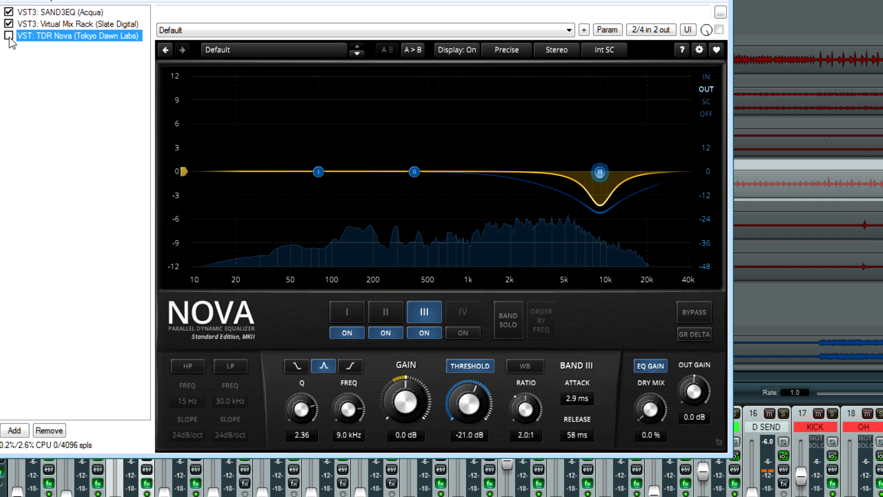
left_click(9, 38)
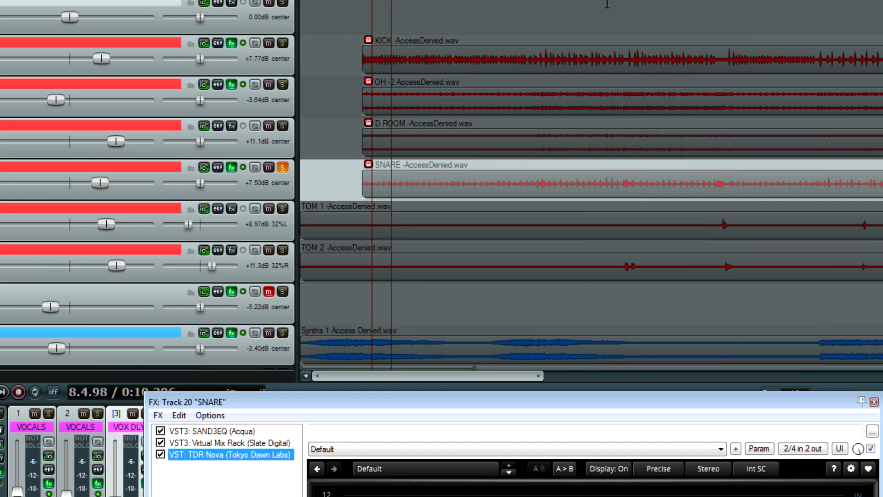
Play the snare from about 27.4.72 and compare it with TDR Nova bypassed and enabled, then stop playback.
left_click(609, 3)
scroll(552, 5, "down", 3)
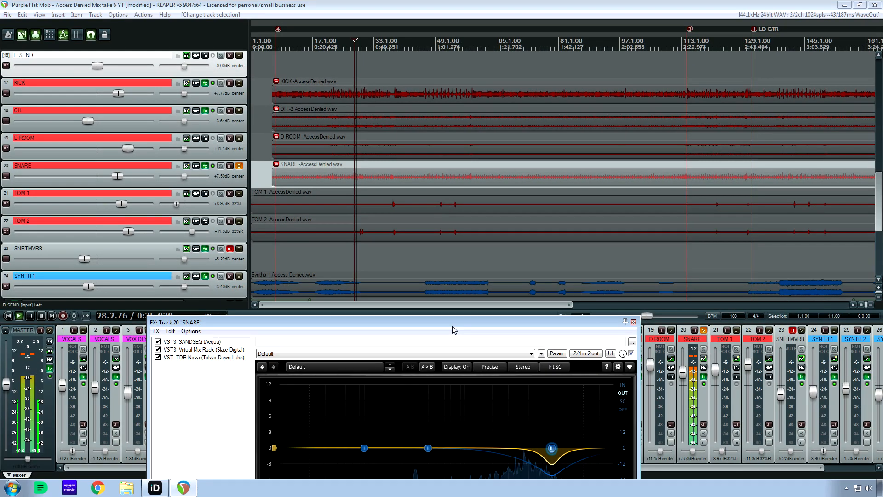
left_click_drag(603, 405, 470, 85)
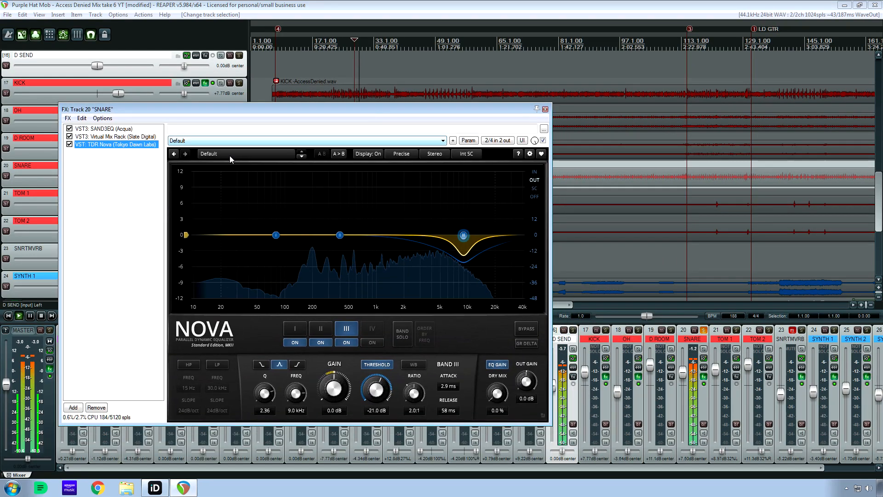
left_click(69, 144)
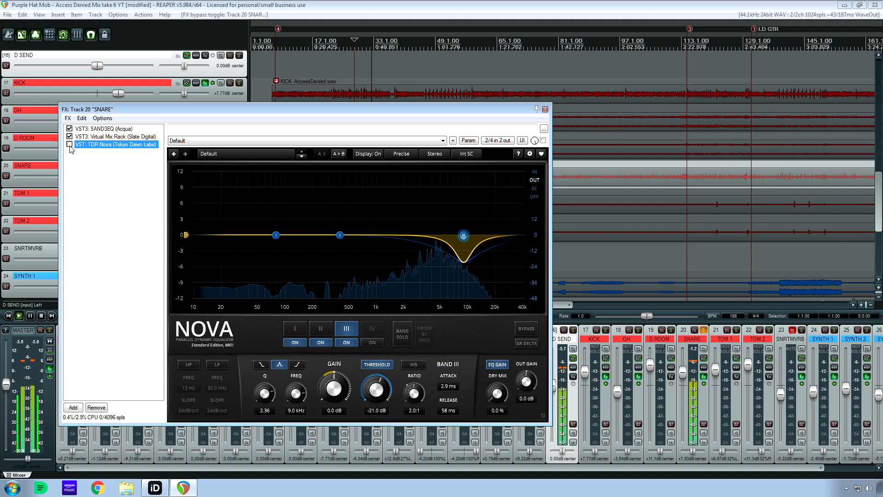
left_click(69, 144)
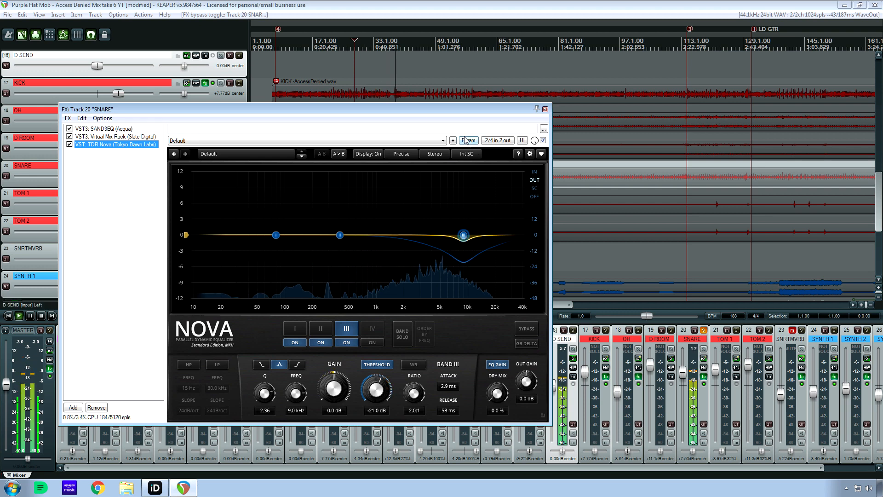
key("space")
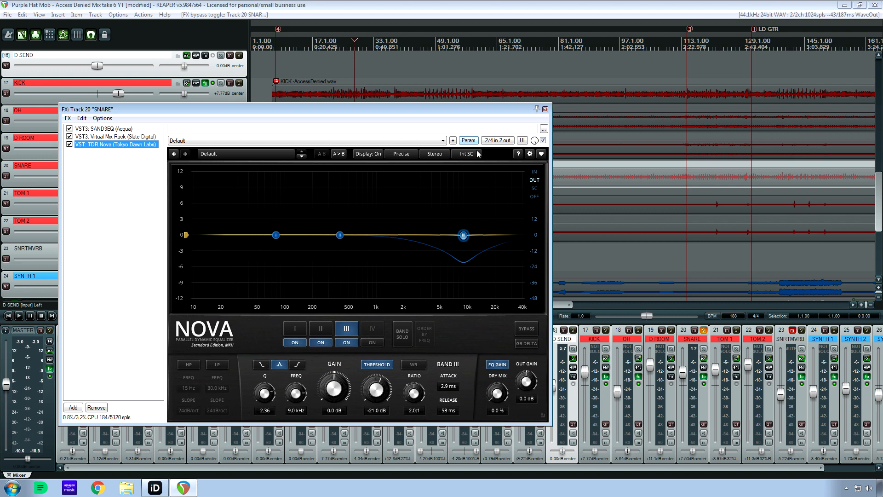
Enlarge the SNARE track and zoom in on its waveform, keeping the plugin list within reach.
left_click_drag(363, 109, 508, 327)
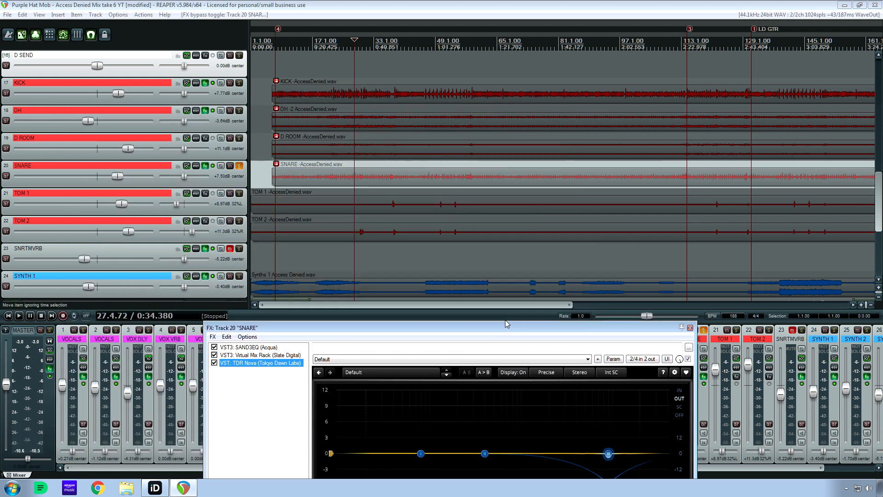
left_click_drag(184, 188, 184, 412)
left_click(675, 192)
scroll(680, 201, "up", 6)
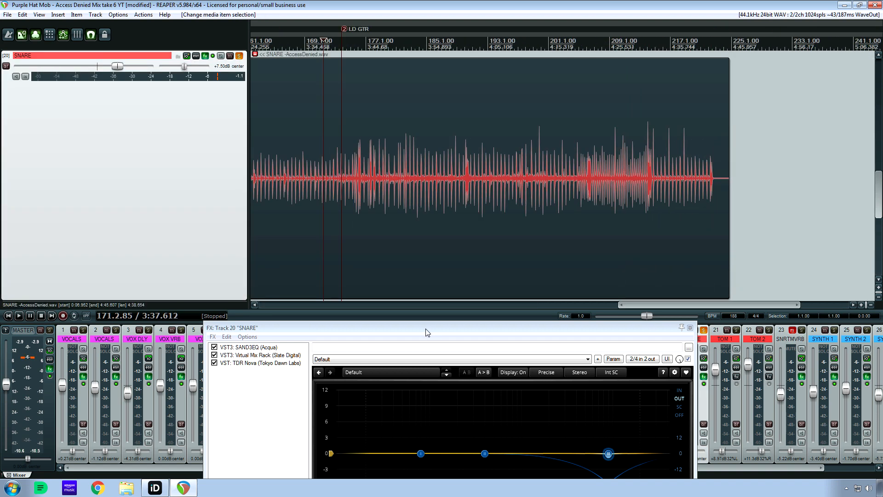
left_click_drag(427, 332, 413, 265)
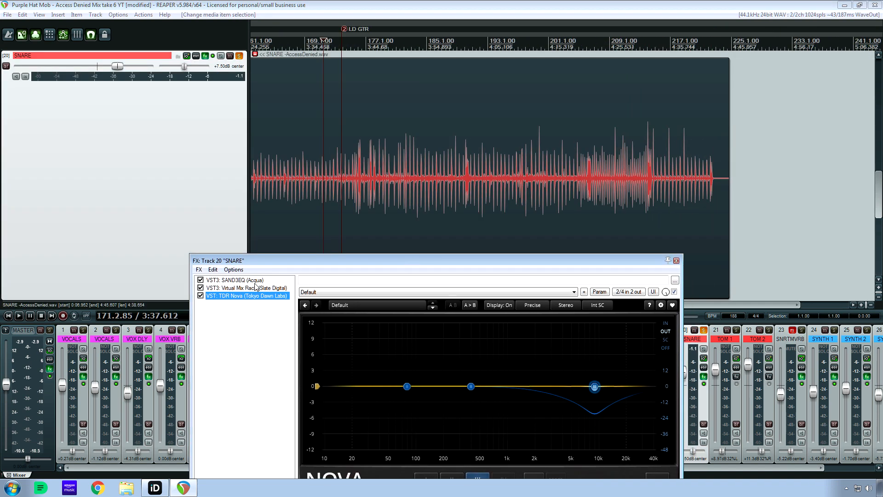
Play the snare from 171.2.85 with TDR Nova bypassed, compare it with the plugin re-enabled, and stop playback.
left_click(201, 296)
key("space")
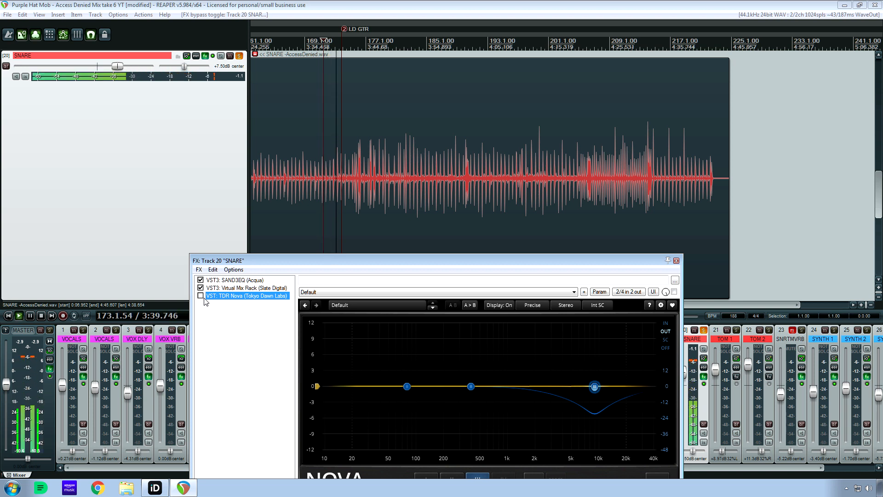
left_click(200, 296)
key("space")
key("space")
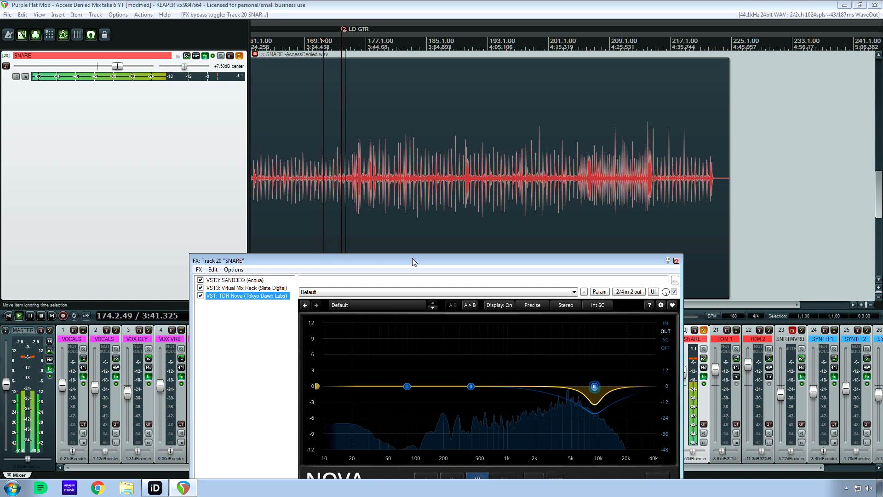
key("space")
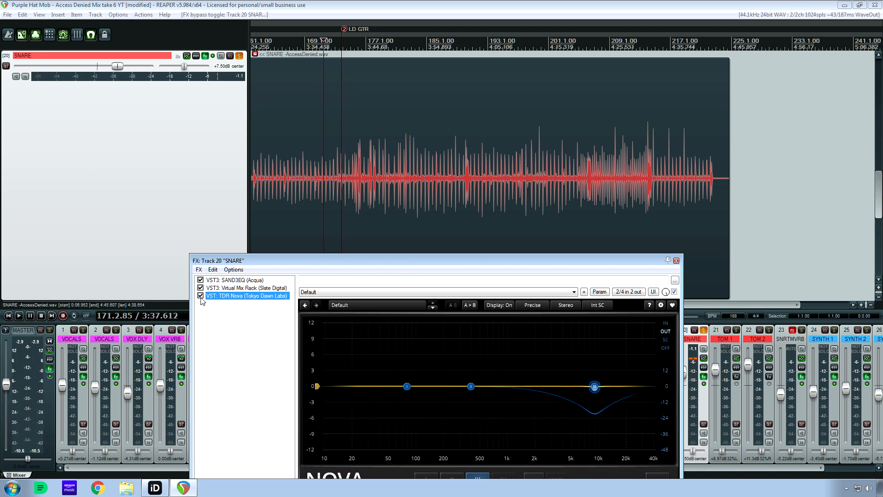
Close the SNARE effects window and reduce the SNARE track's height so the tracks below it are displayed.
left_click(676, 260)
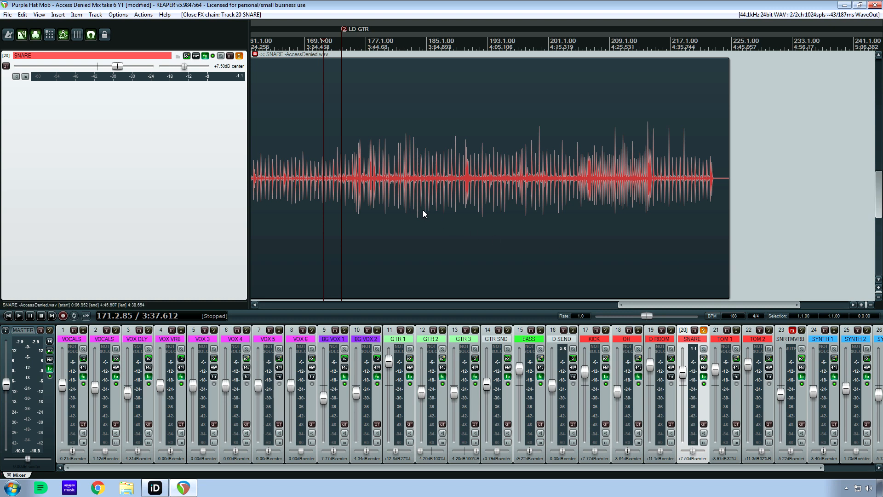
left_click_drag(667, 303, 277, 305)
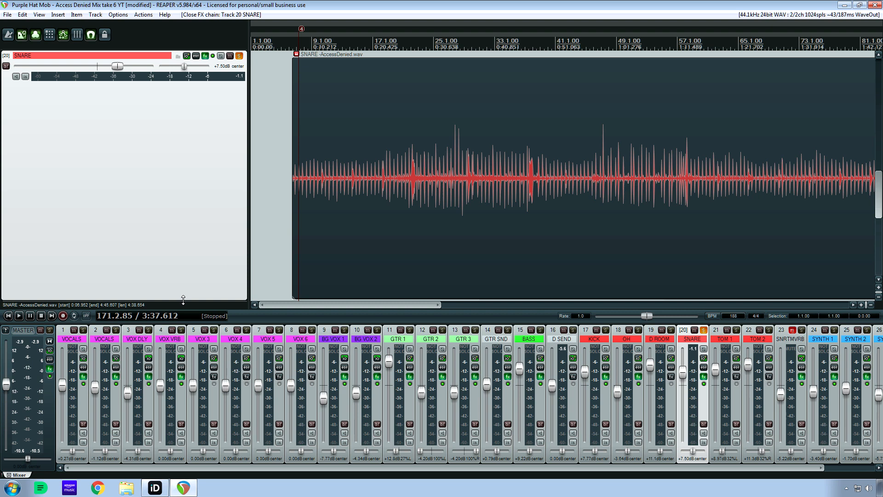
left_click_drag(181, 299, 176, 107)
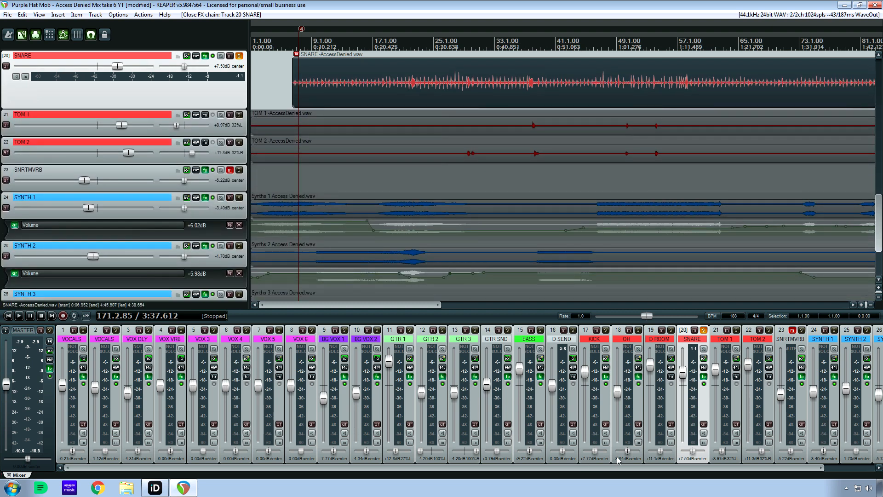
Unsolo the SNARE track and solo SYNTH 1, SYNTH 2 and SYNTH 3.
left_click_drag(611, 468, 667, 468)
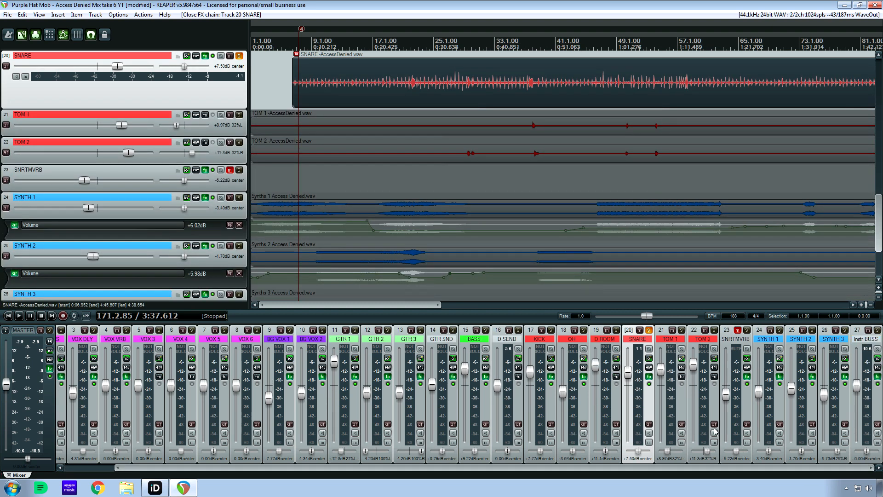
left_click(649, 330)
left_click(779, 330)
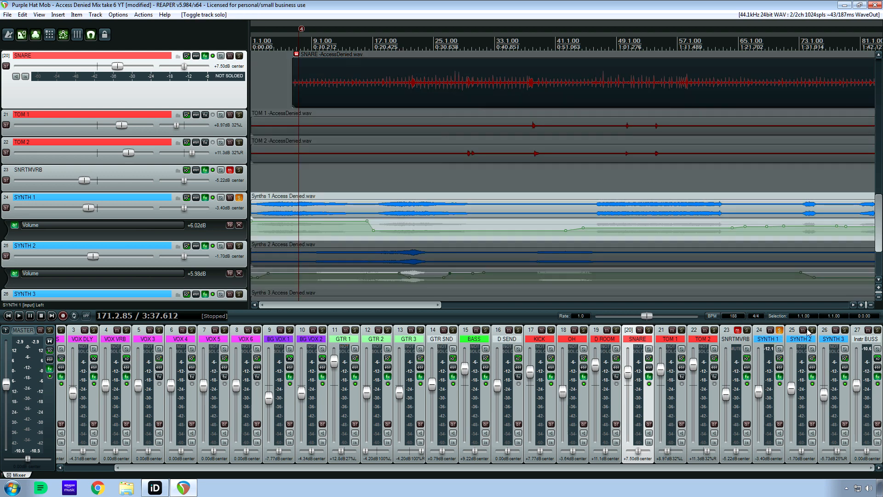
left_click(812, 330)
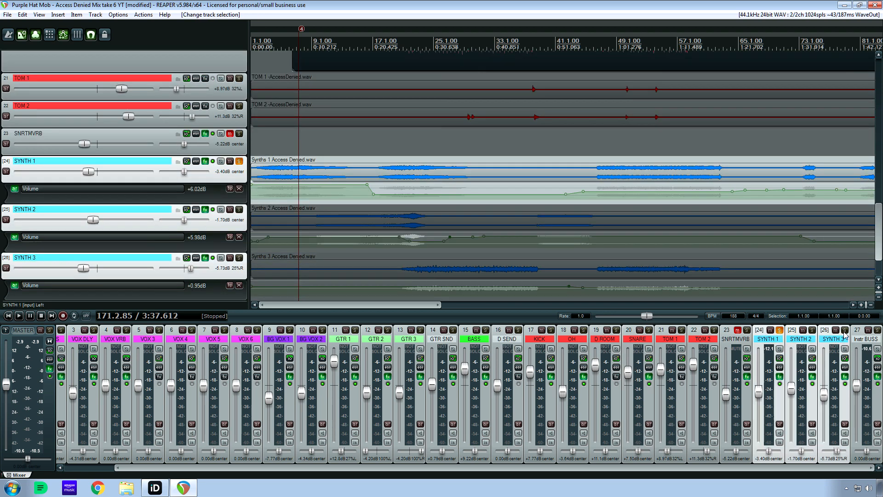
left_click(845, 331)
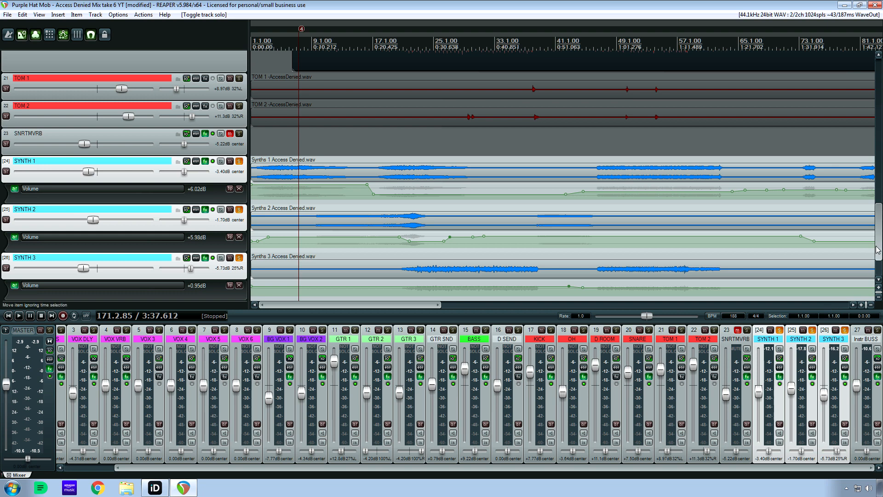
Play the soloed synth tracks briefly from the start of the project.
scroll(414, 164, "down", 2)
left_click(309, 136)
key("Home")
key("space")
key("space")
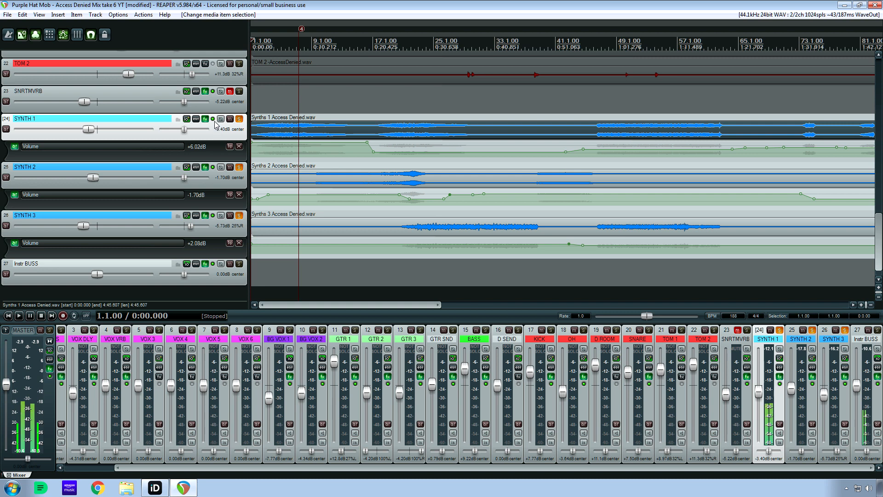
Open the SYNTH 1 effects chain and examine the IIEQ Pro high-pass and low-pass filter curve.
left_click(205, 119)
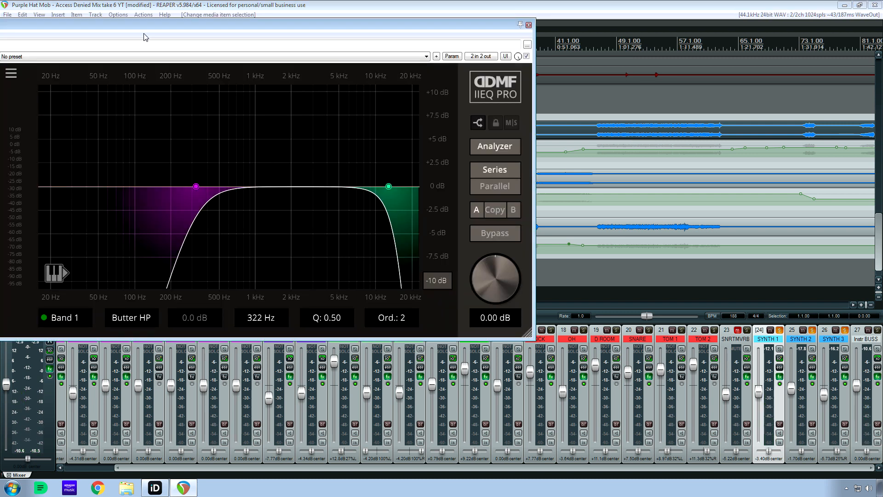
left_click_drag(144, 26, 281, 110)
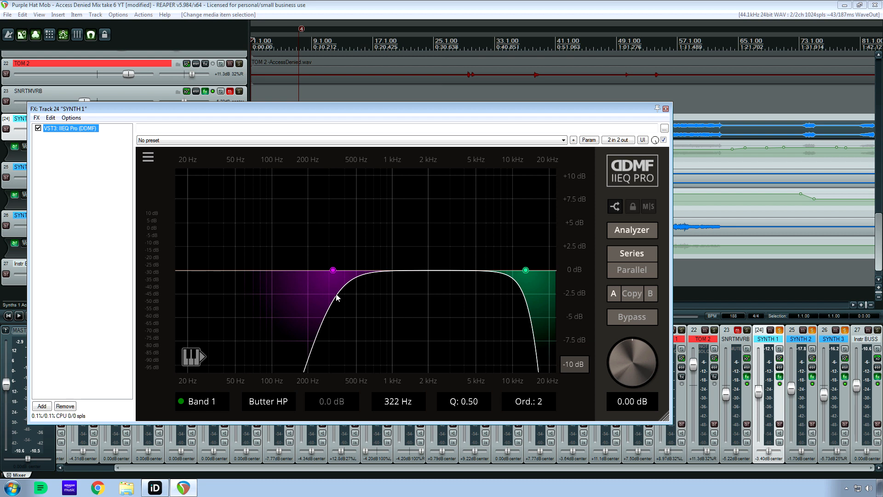
left_click_drag(187, 108, 205, 216)
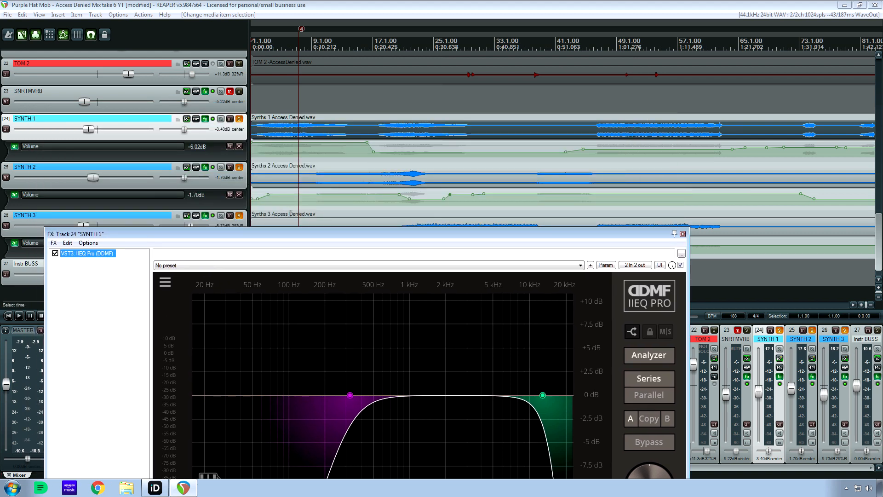
left_click(321, 137)
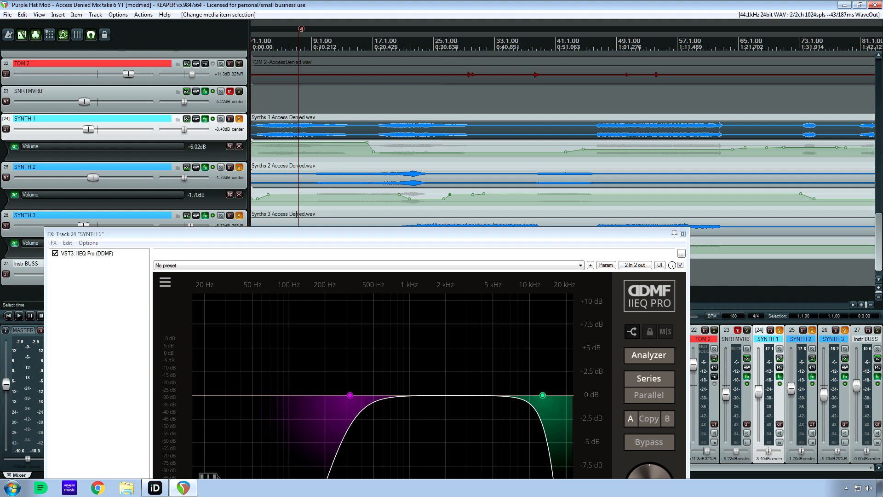
Examine IIEQ Pro on SYNTH 2, and IIEQ Pro, VLA-3A and Haaze 2 on SYNTH 3, closing the effects window when done.
left_click(205, 166)
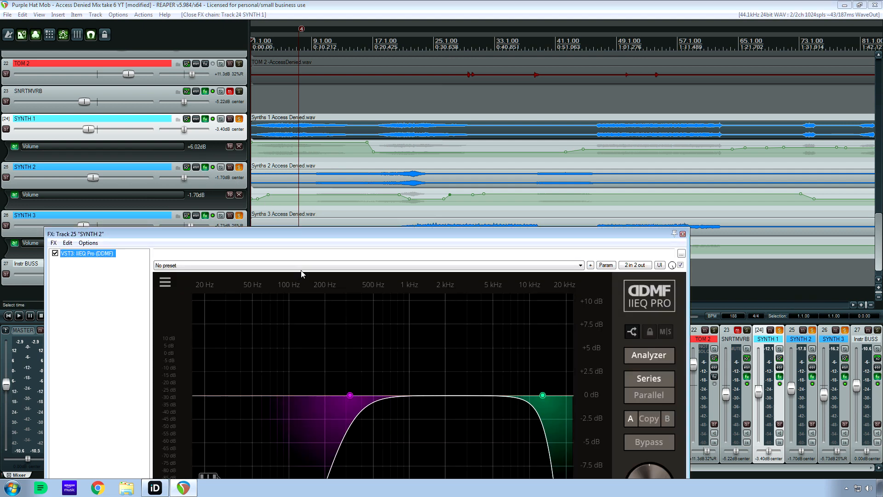
left_click_drag(294, 235, 297, 134)
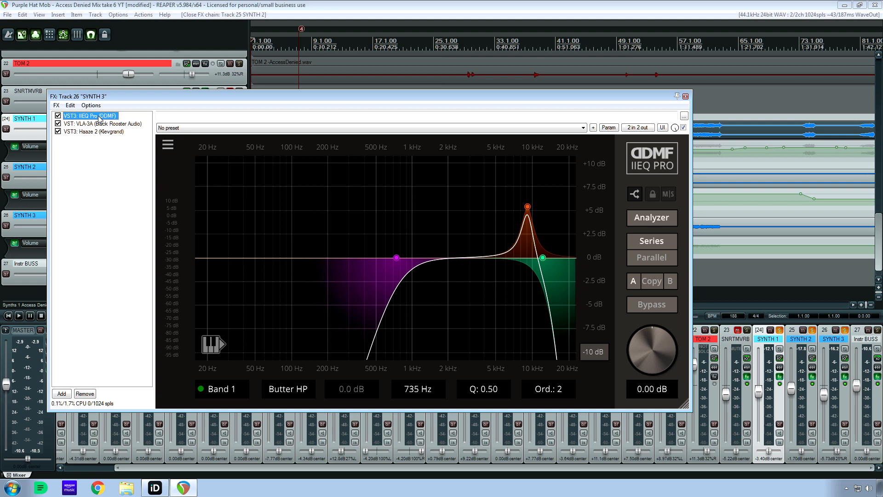
key("Down")
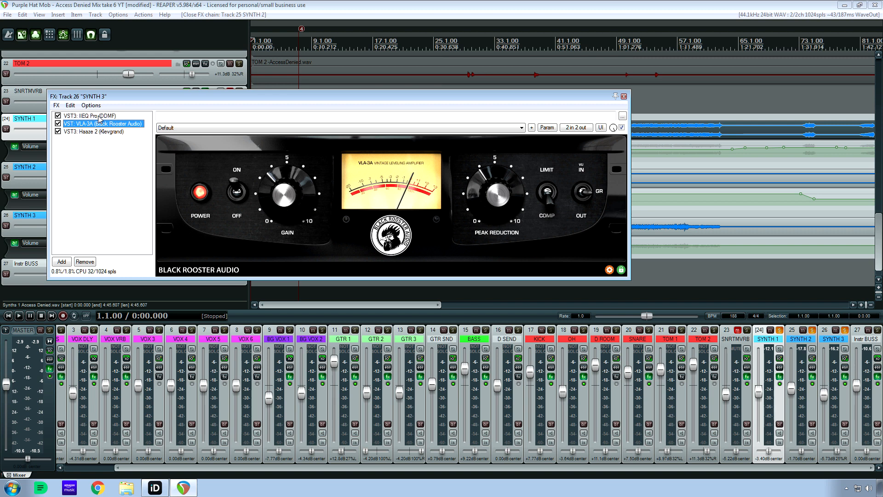
key("Down")
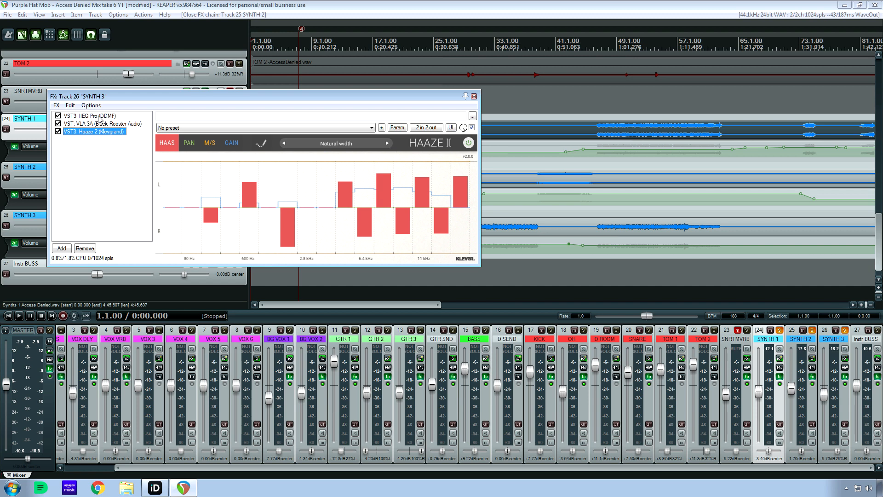
left_click(473, 96)
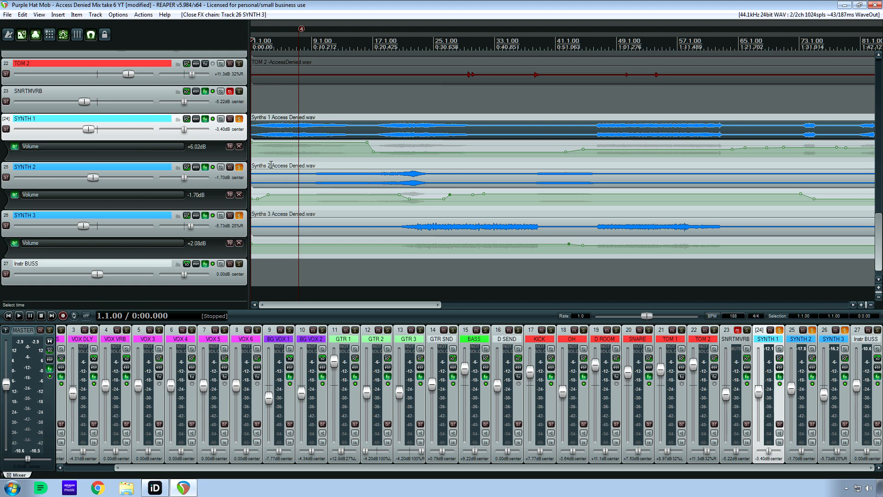
Play the soloed synths from 15.4.90, just before SYNTH 1's volume automation drops, and stop playback.
left_click(383, 292)
left_click(379, 292)
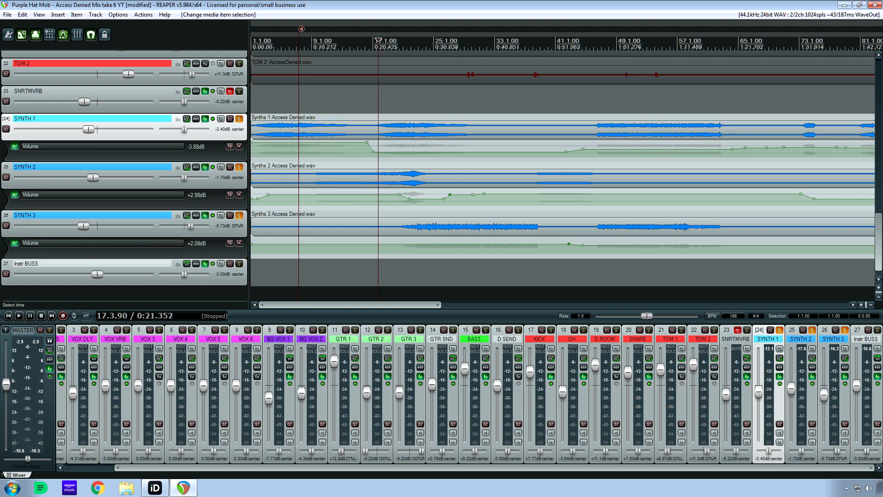
left_click(366, 292)
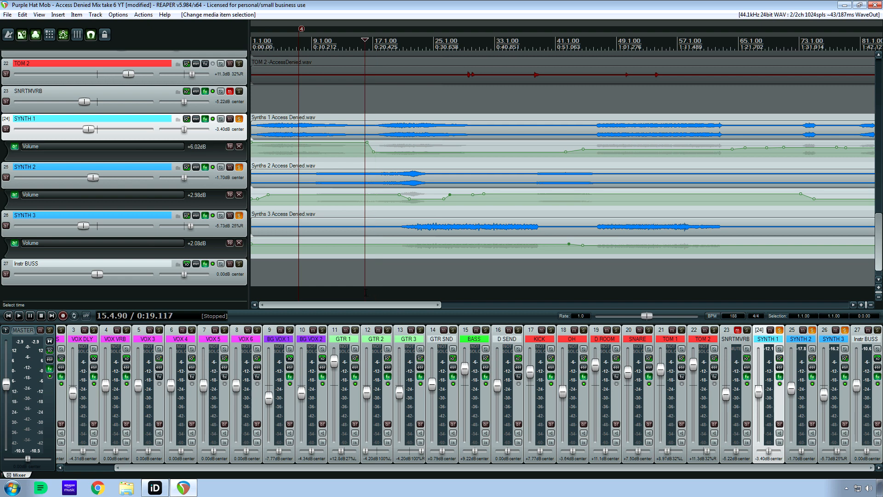
key("space")
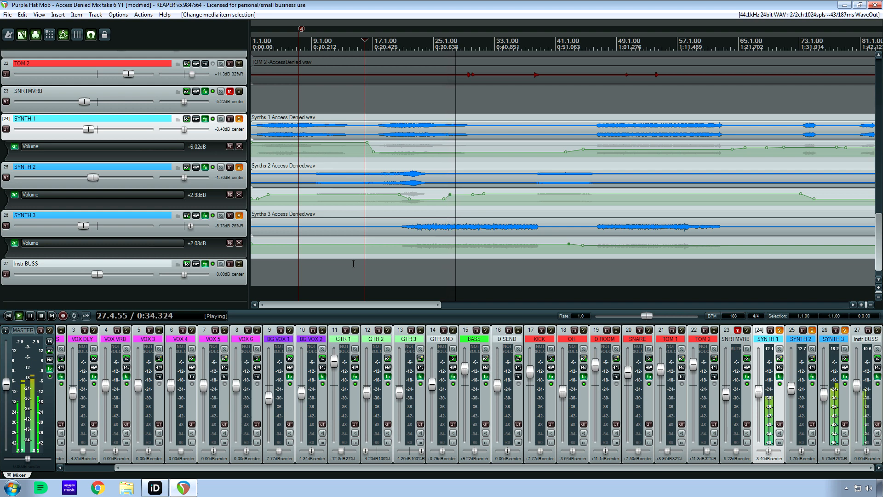
key("space")
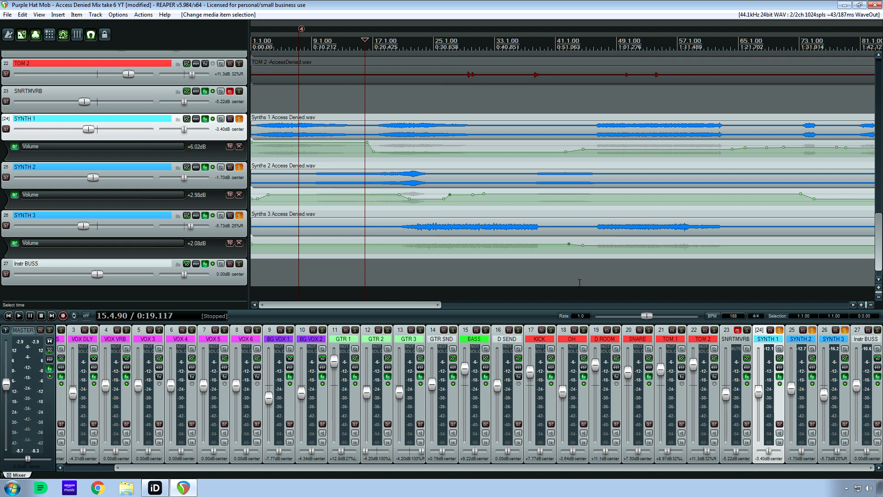
Play the soloed synths from just after marker 3, where SYNTH 3's second-half part begins.
left_click_drag(397, 304, 541, 304)
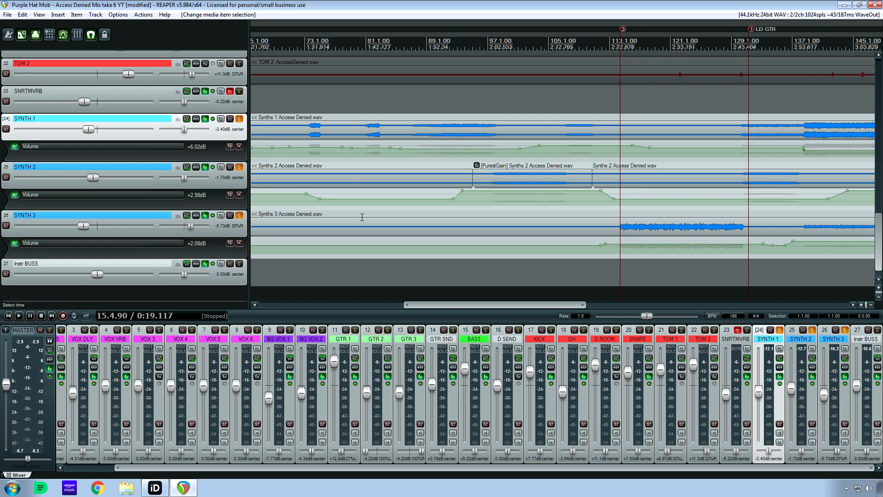
left_click_drag(463, 306, 515, 305)
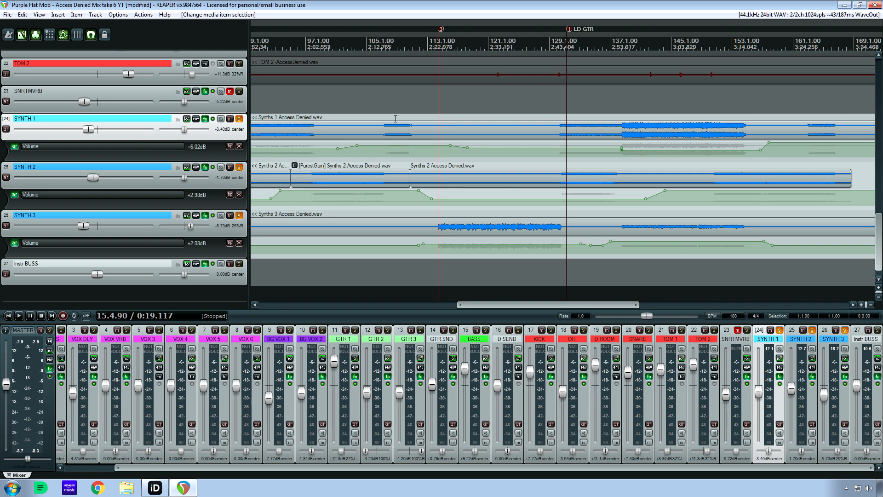
left_click(446, 266)
key("space")
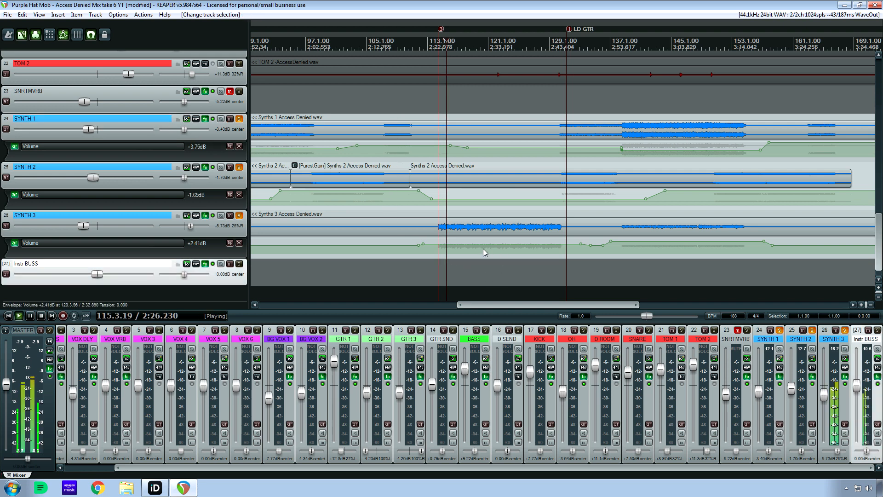
Play the soloed synths from 142.3.16, just before SYNTH 2's volume automation reaches its raised level, and stop playback.
left_click_drag(512, 304, 559, 304)
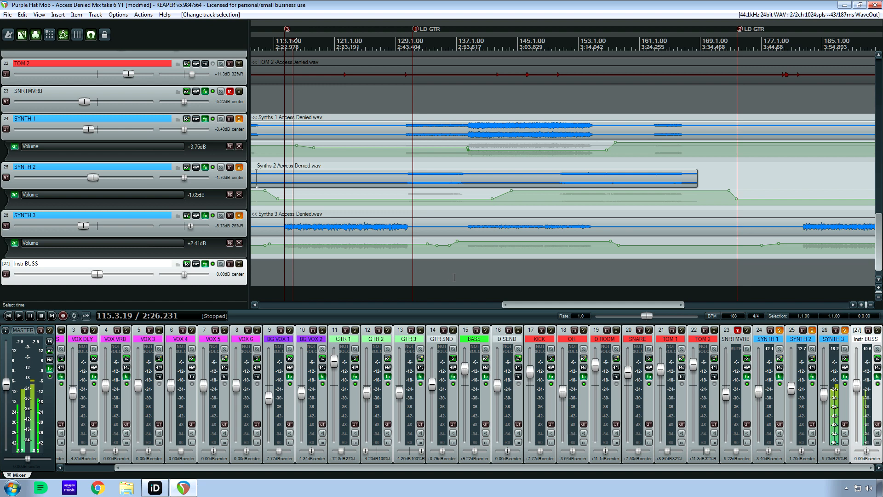
left_click(499, 276)
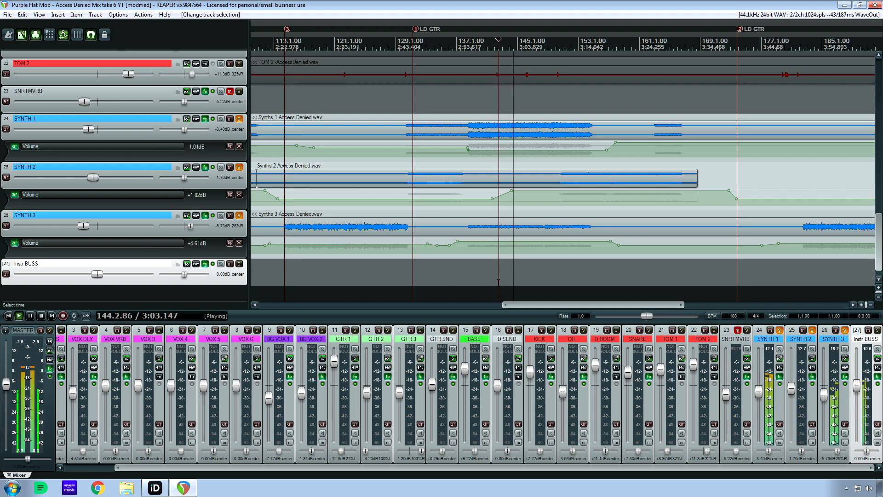
key("space")
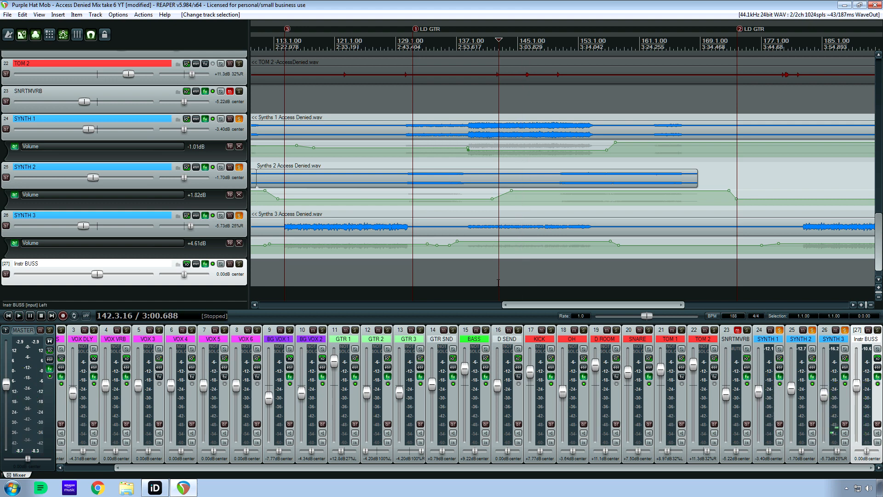
Select the SYNTH 1, SYNTH 2 and SYNTH 3 tracks together and unsolo them.
left_click_drag(565, 305, 626, 305)
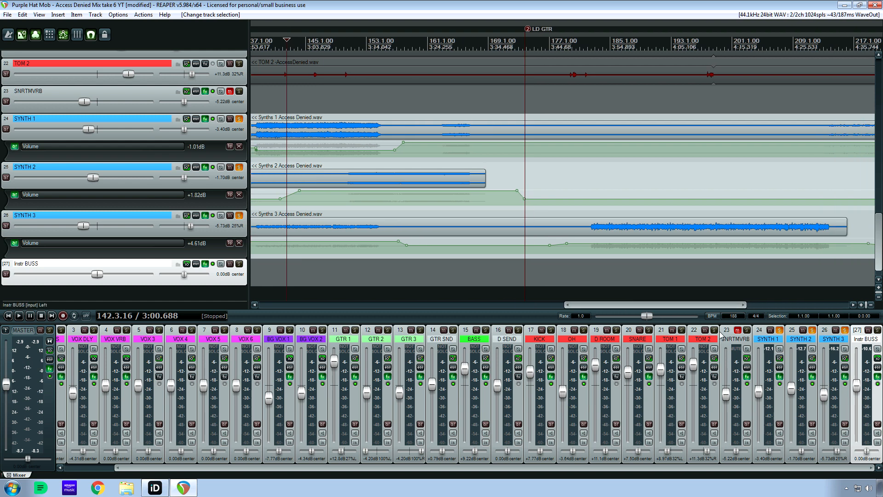
left_click(771, 340)
left_click(829, 341, "shift")
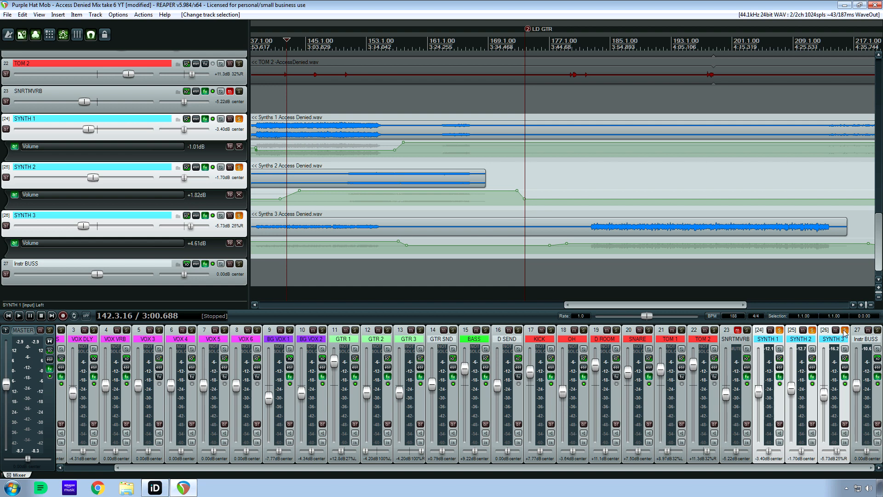
left_click(845, 329)
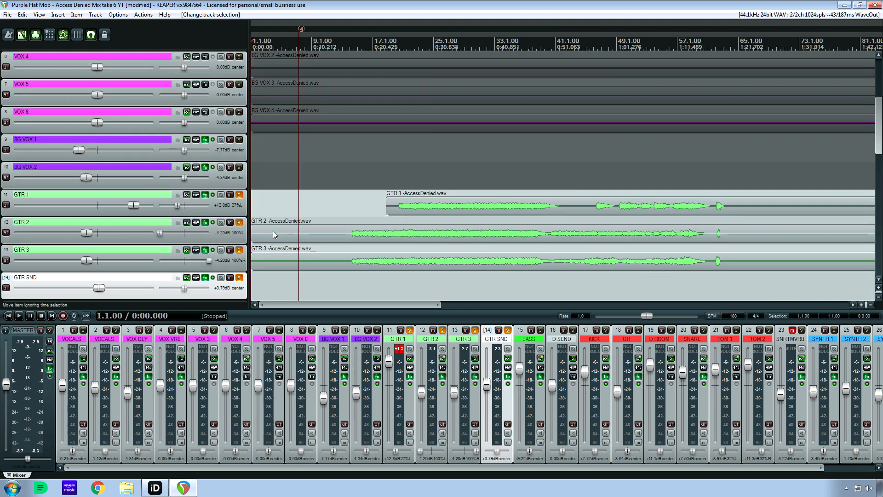
Open GTR 1's effects chain with MicroShift and unsolo GTR 2 and GTR 3, keeping GTR 1 soloed.
left_click(204, 195)
left_click_drag(111, 11, 302, 199)
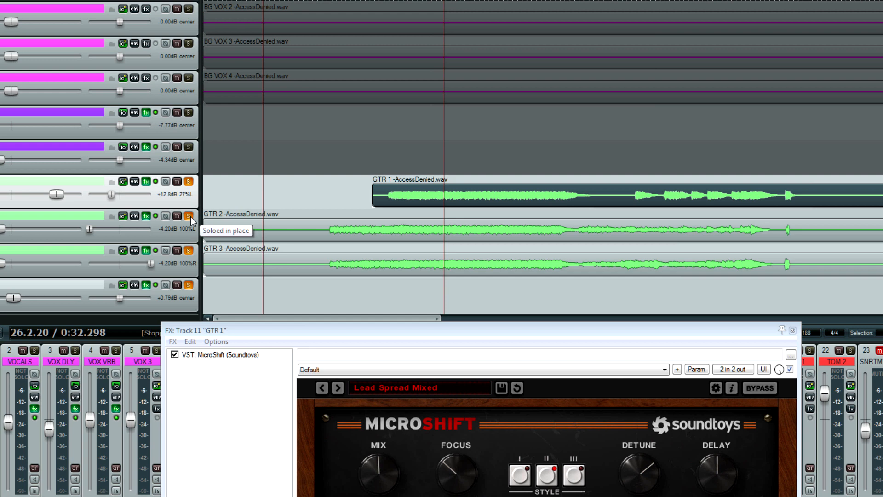
left_click(189, 249)
left_click(188, 250)
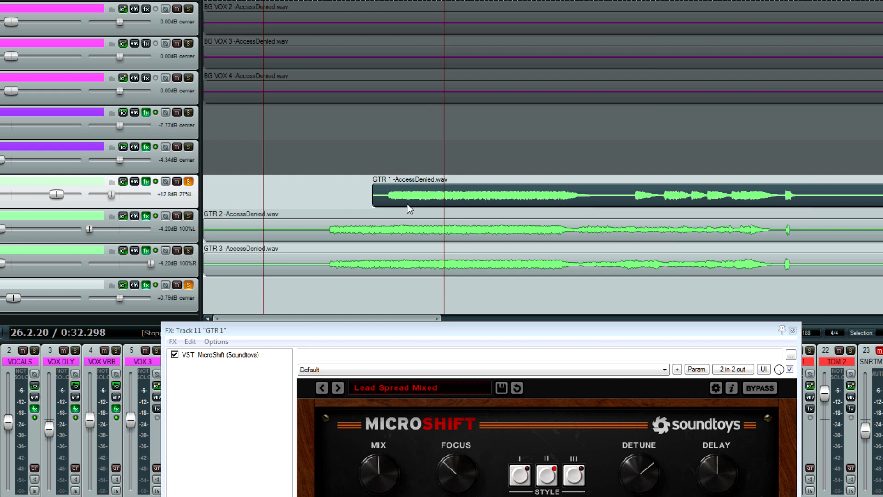
Play GTR 1 from 20.2.77 with MicroShift bypassed, toggle the plugin to compare the sound, and leave it enabled.
left_click(388, 196)
left_click(175, 354)
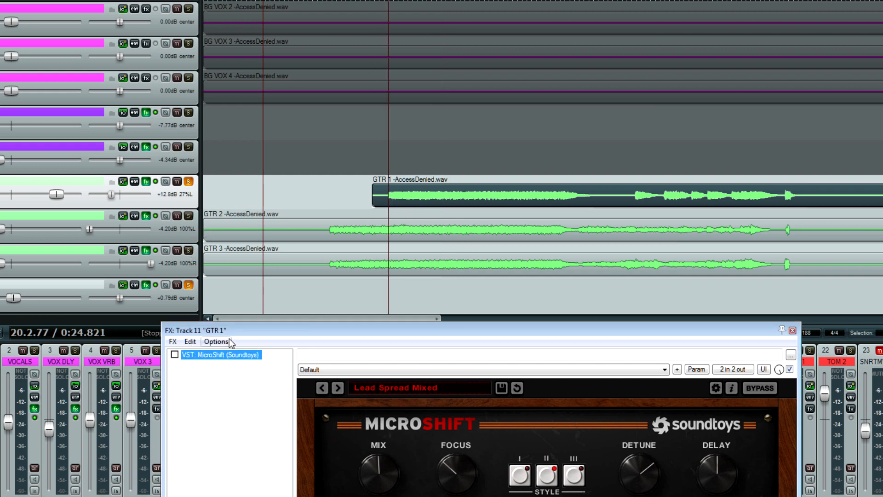
left_click_drag(254, 332, 117, 230)
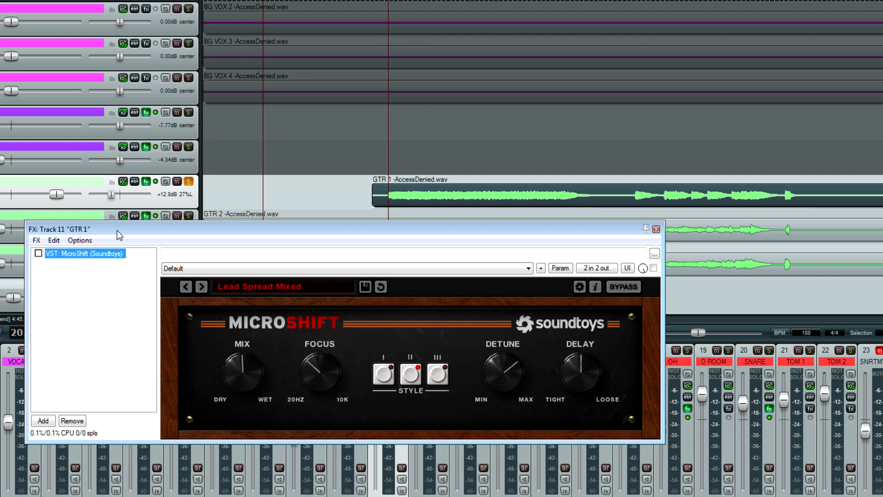
key("space")
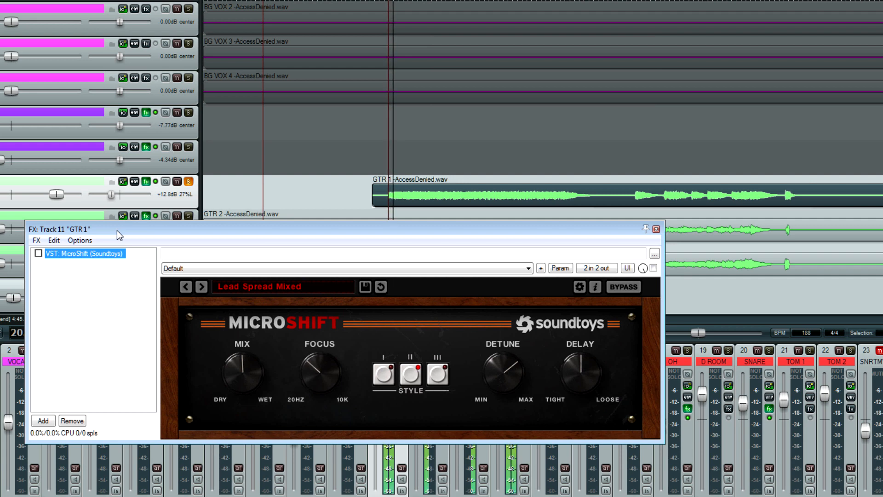
left_click(38, 254)
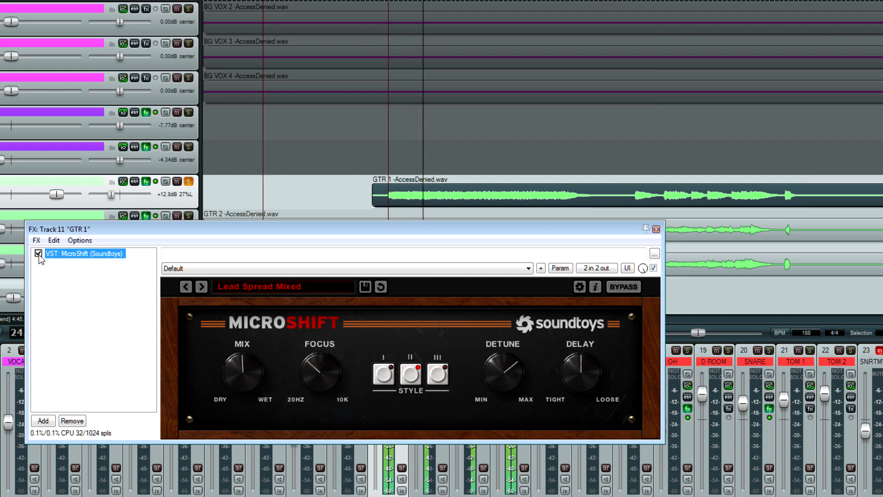
left_click(38, 253)
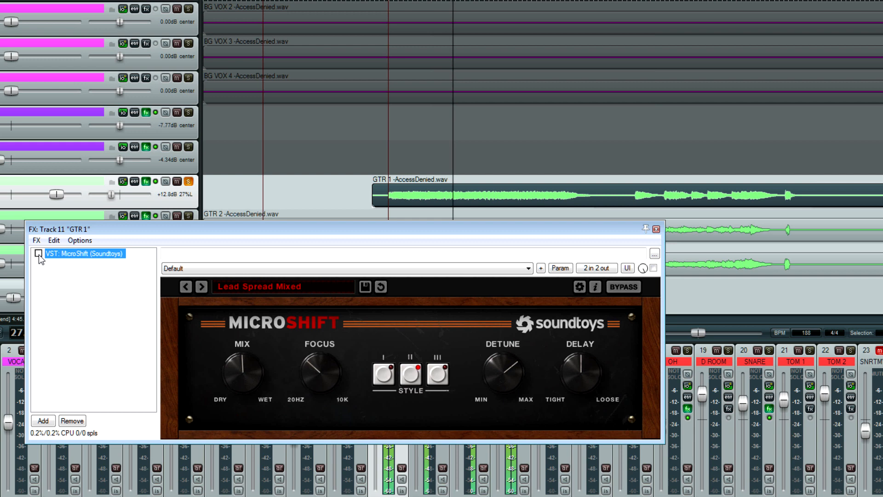
left_click(38, 253)
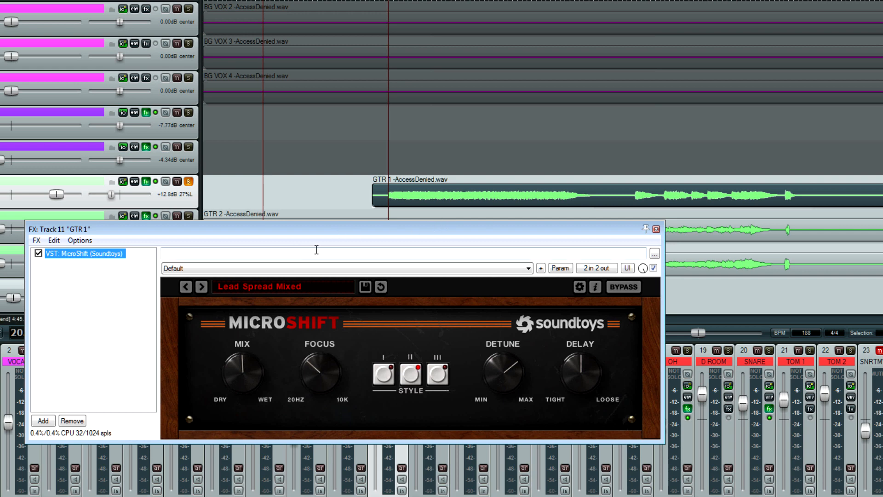
Play GTR 1 from 45.3.74, compare it with MicroShift on and off, re-enable the plugin and close the effects window.
left_click(509, 196)
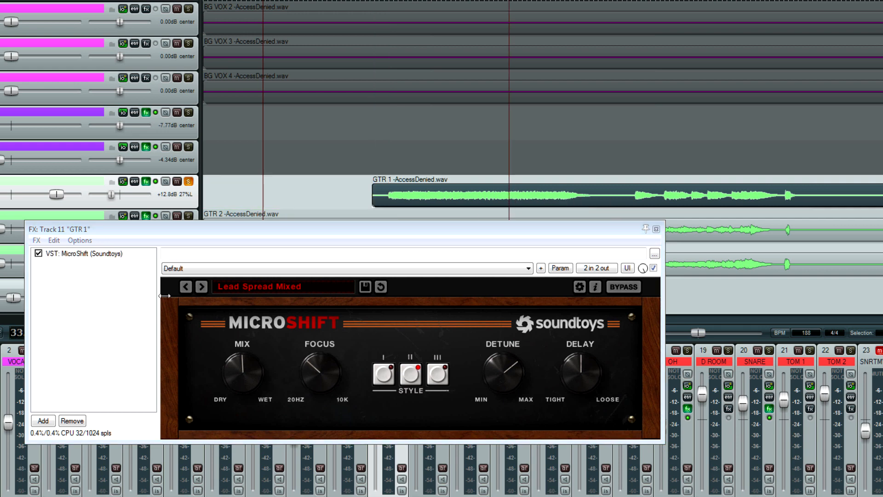
left_click(628, 201)
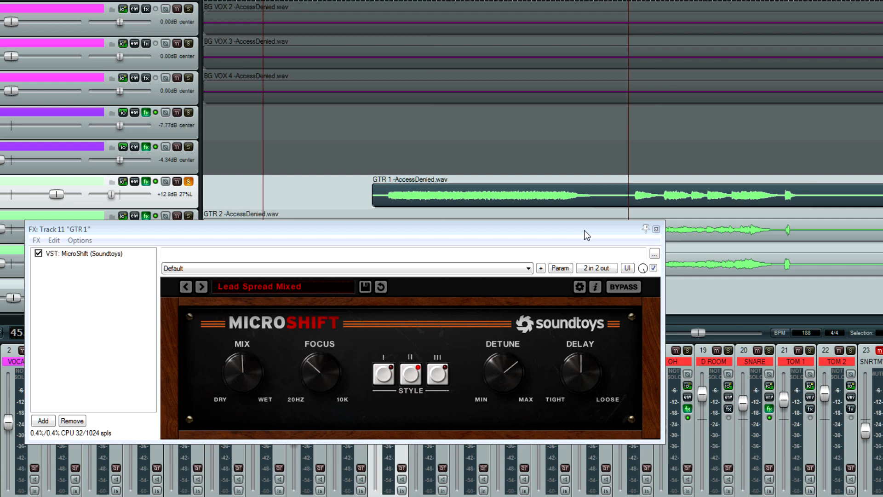
key("space")
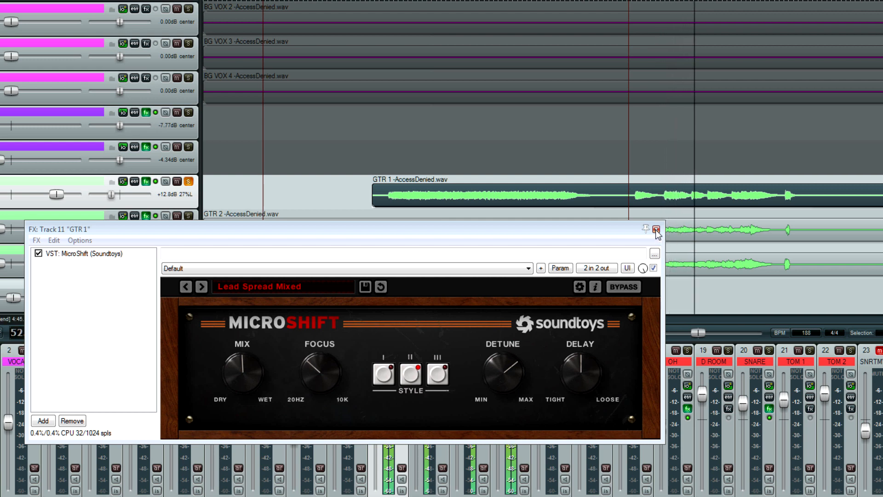
left_click(38, 253)
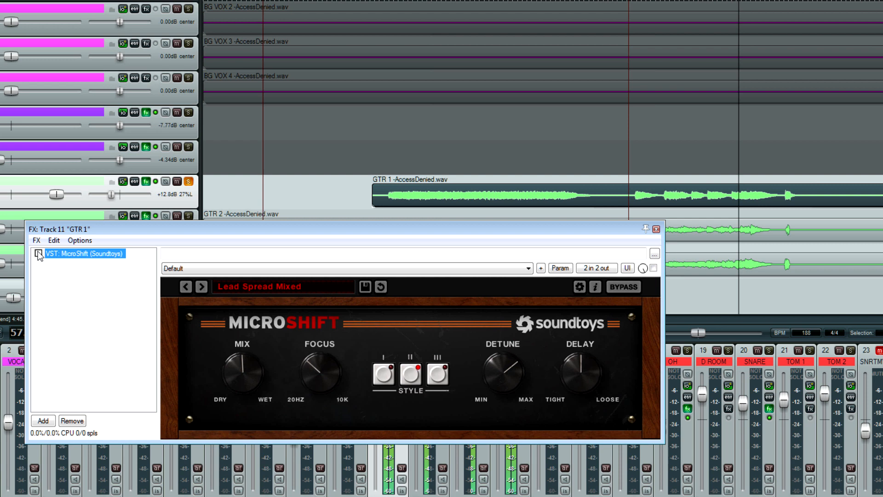
key("space")
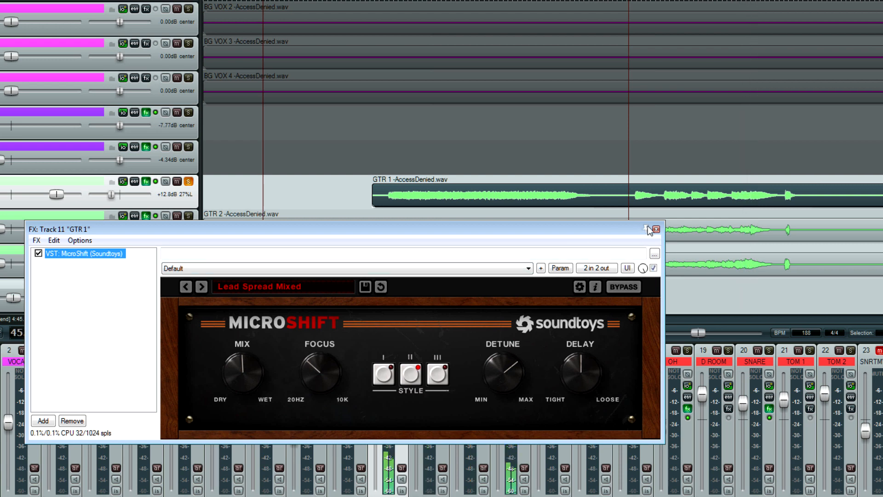
key("Escape")
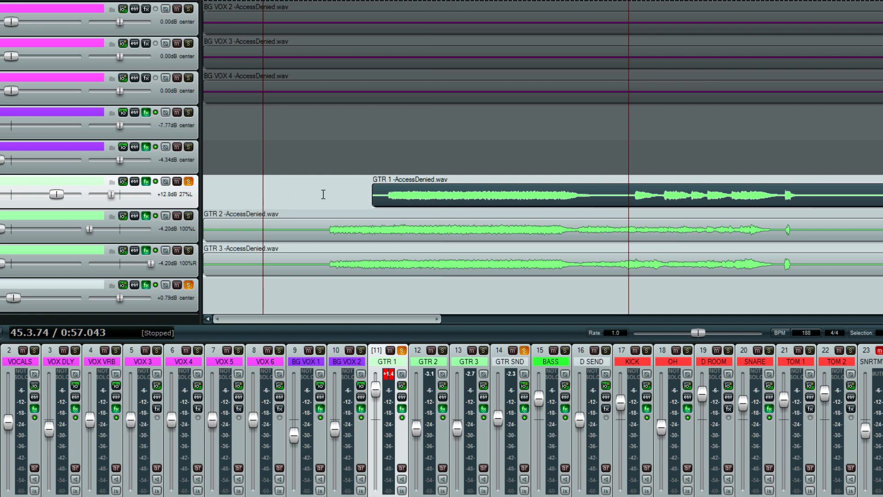
Place the edit cursor at 13.4.93, unsolo GTR 1 and solo GTR 2 and GTR 3 instead.
left_click(330, 195)
left_click(328, 196)
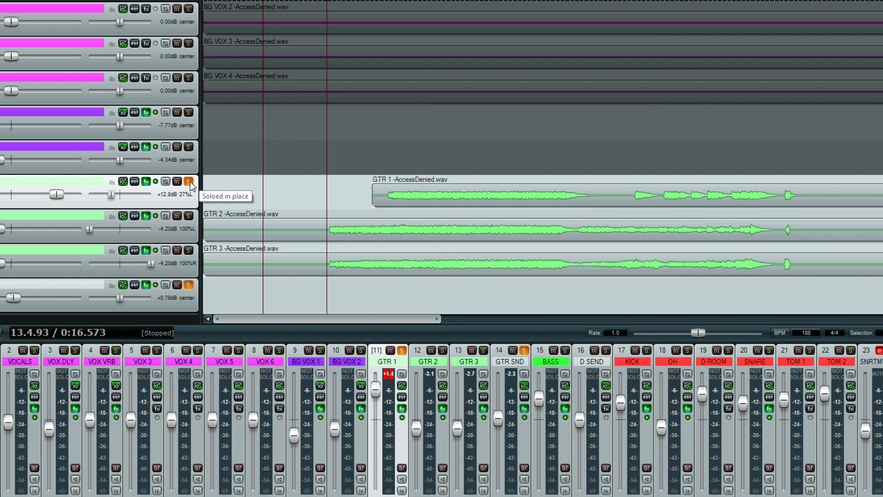
left_click(189, 181)
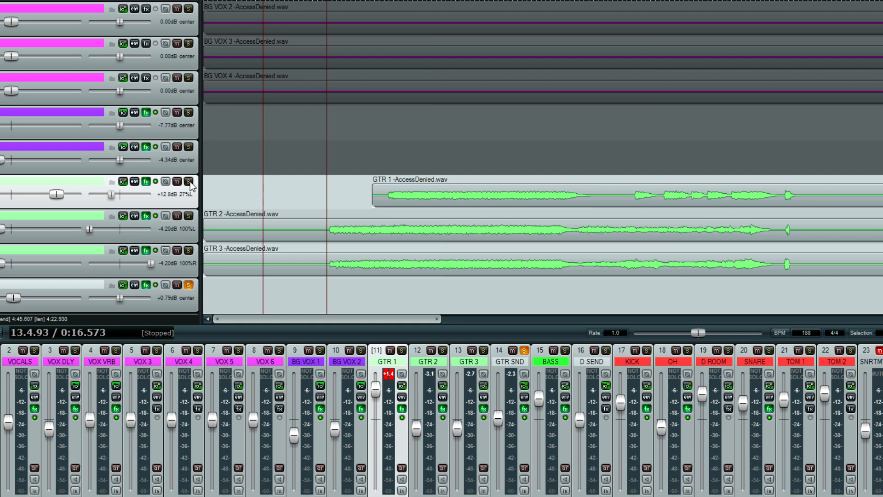
left_click(188, 216)
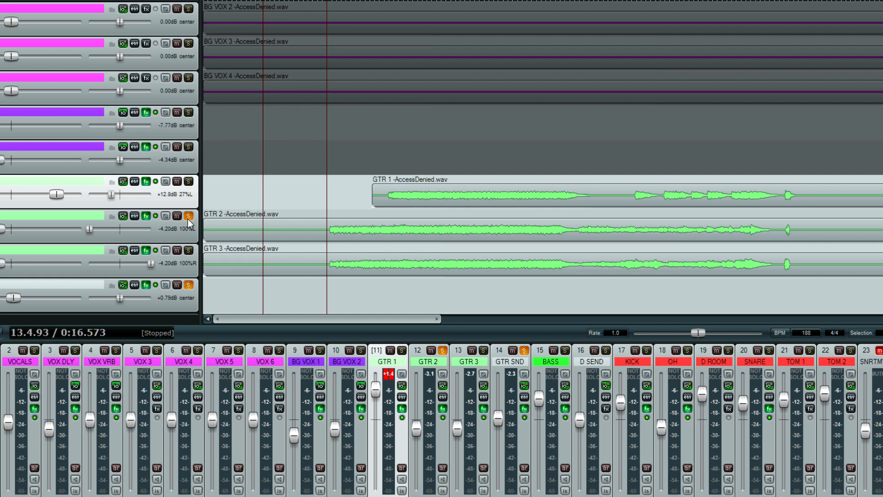
left_click(189, 250)
mouse_move(143, 199)
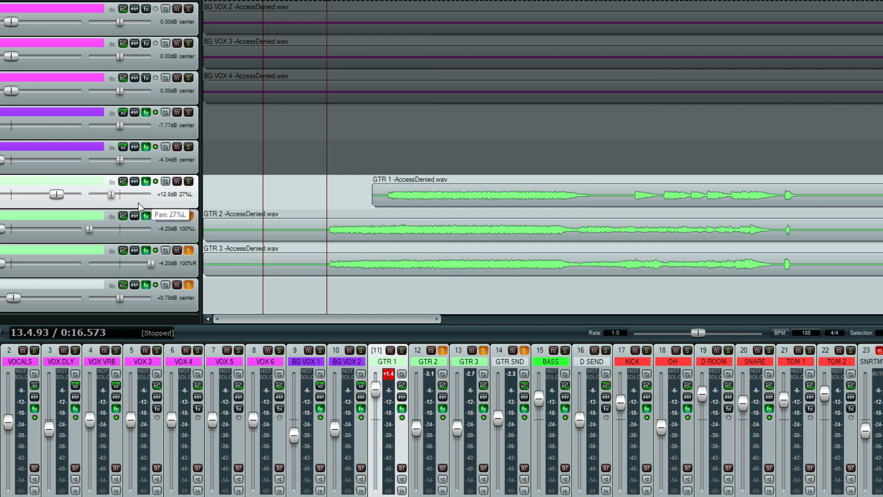
mouse_move(92, 230)
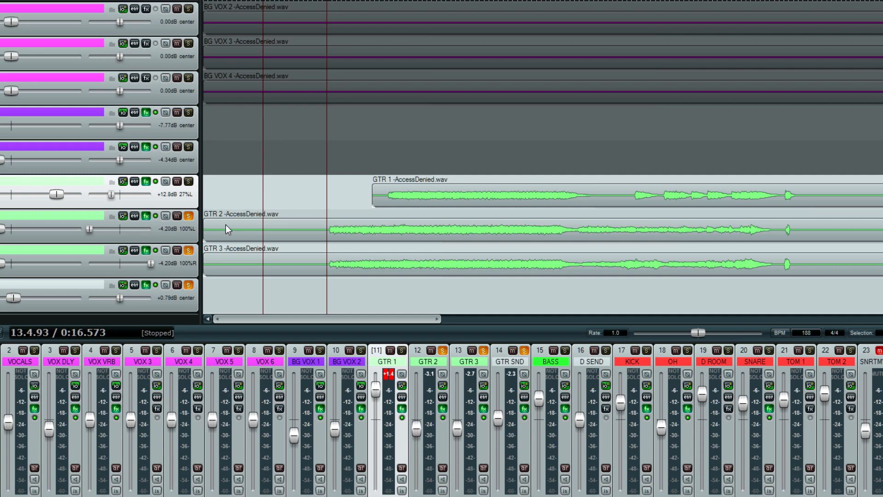
Play the soloed GTR 2 and GTR 3 from 17.2.46 and again from their entrance at 13.4.93, stopping playback each time.
left_click(359, 230)
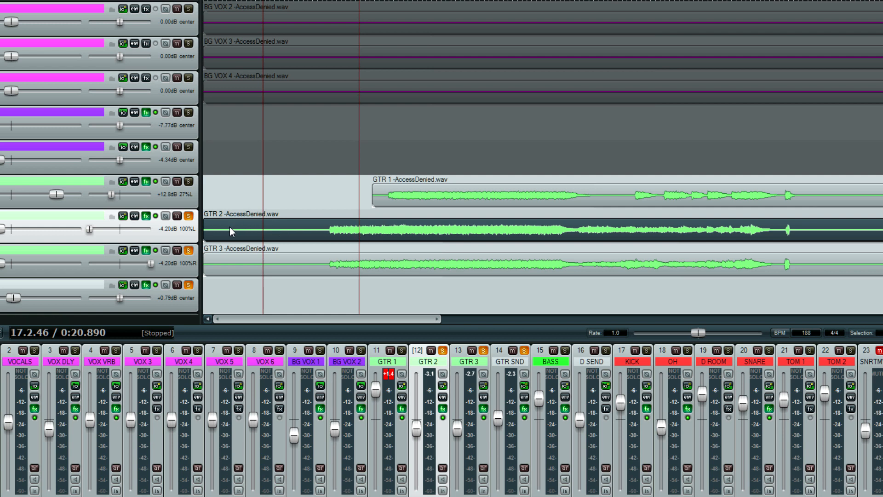
key("space")
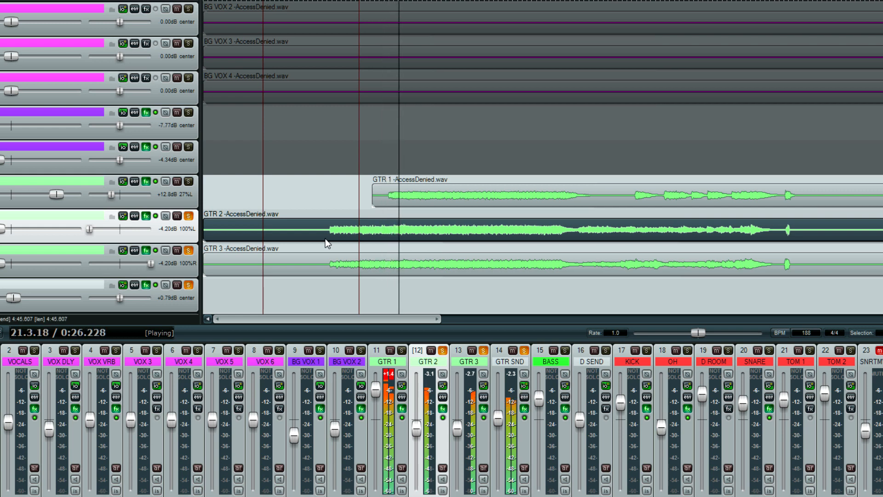
key("space")
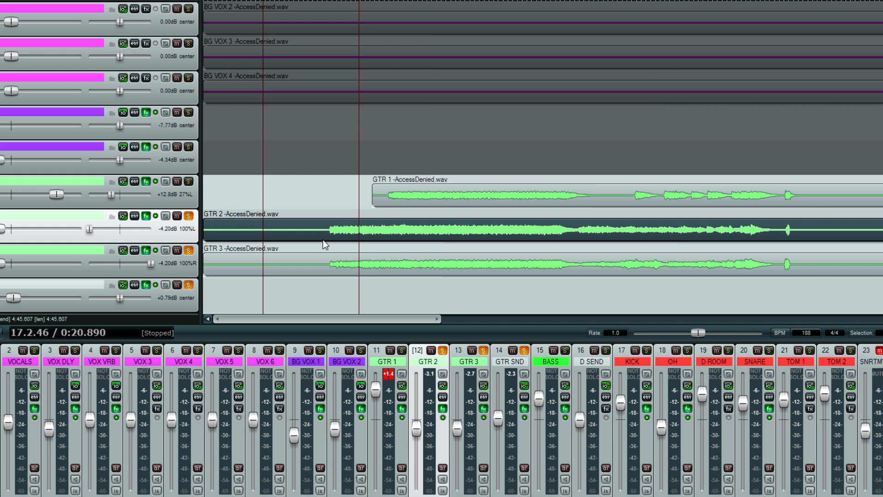
key("space")
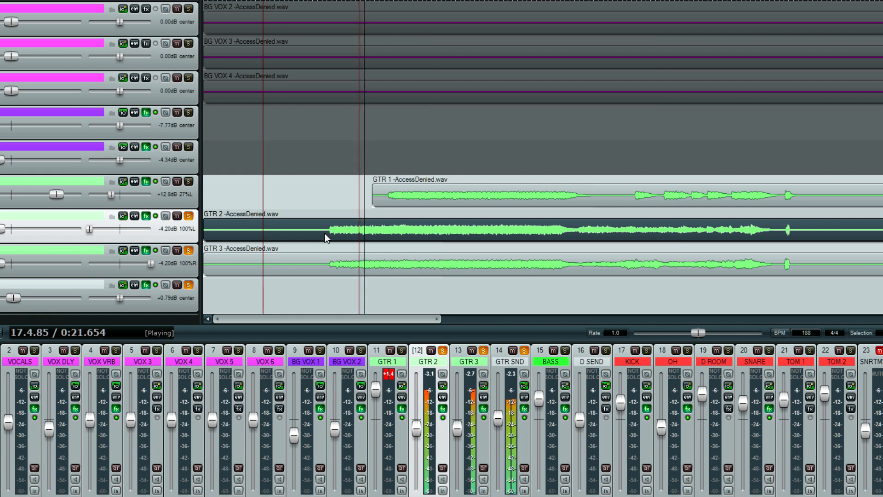
left_click(327, 235)
key("space")
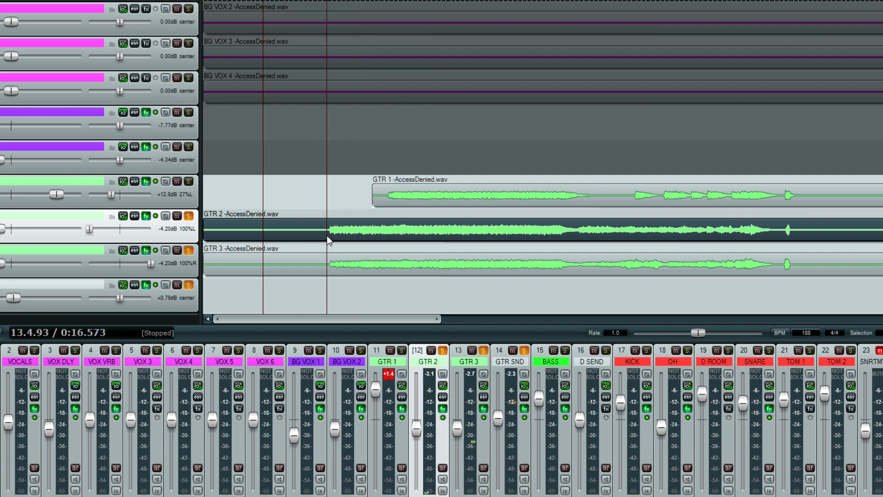
key("space")
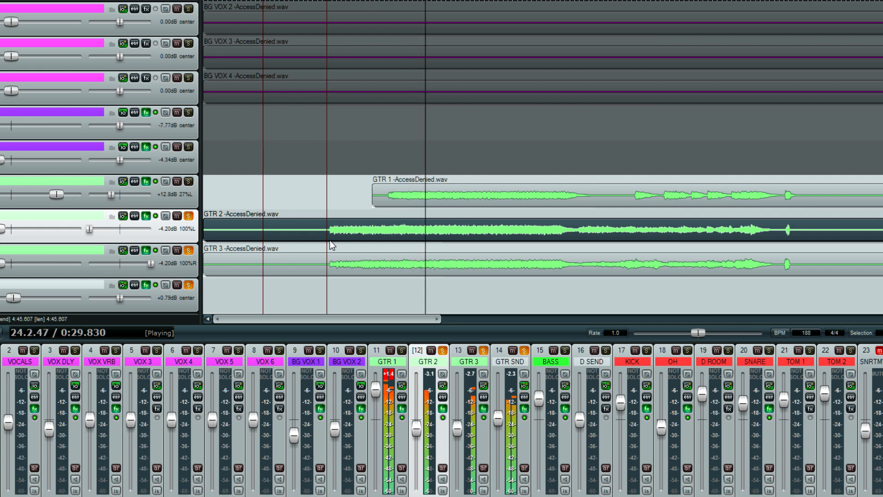
key("space")
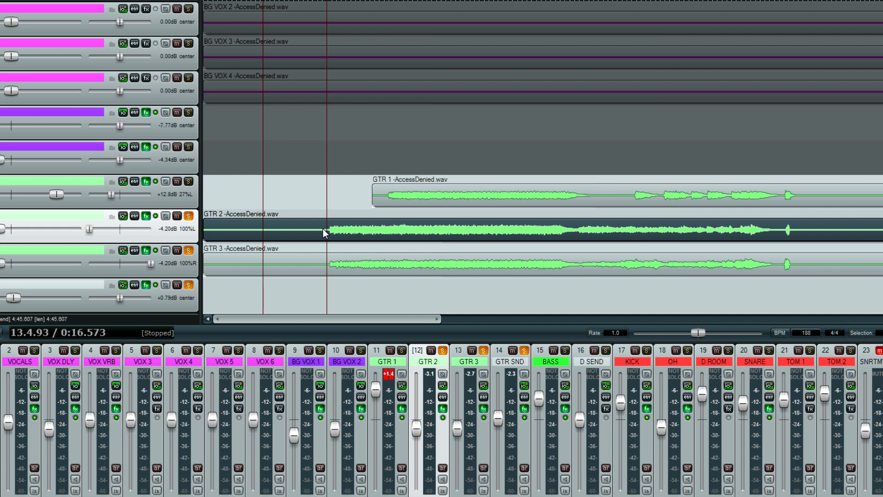
Solo GTR 1 along with GTR 2 and GTR 3, and place the edit cursor at GTR 1's entrance, 20.2.77.
left_click(189, 181)
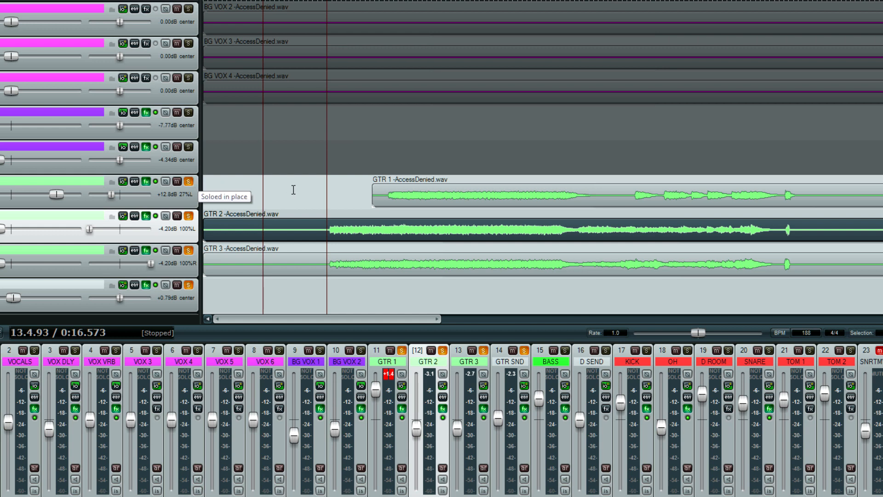
left_click(388, 200)
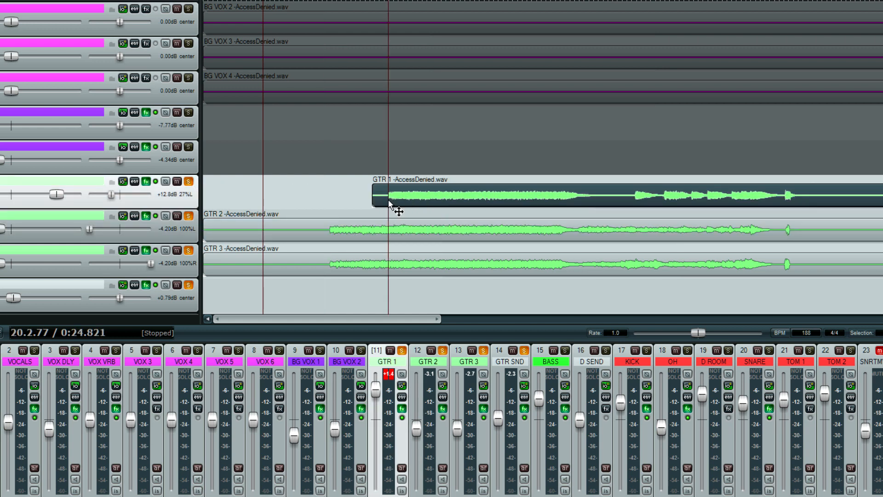
Inspect the SAND3 EQ settings on GTR 2 and GTR 3 in turn, closing each effects window when finished.
left_click(145, 217)
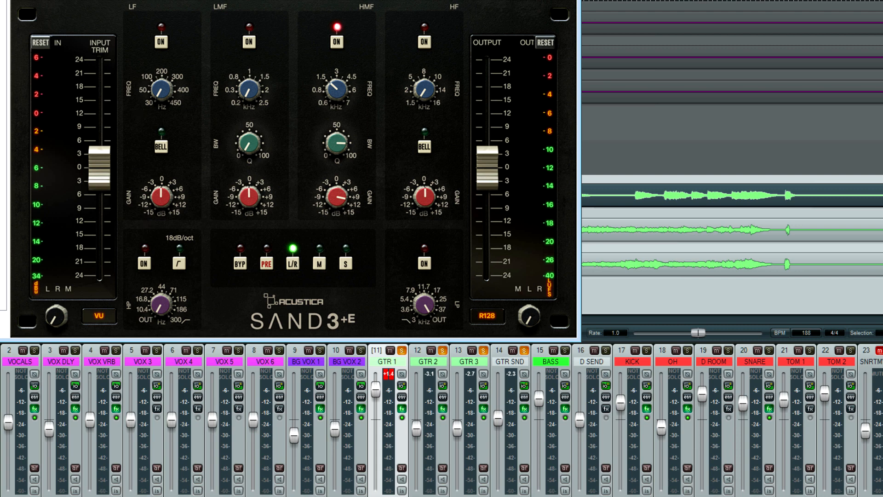
left_click_drag(241, 0, 304, 39)
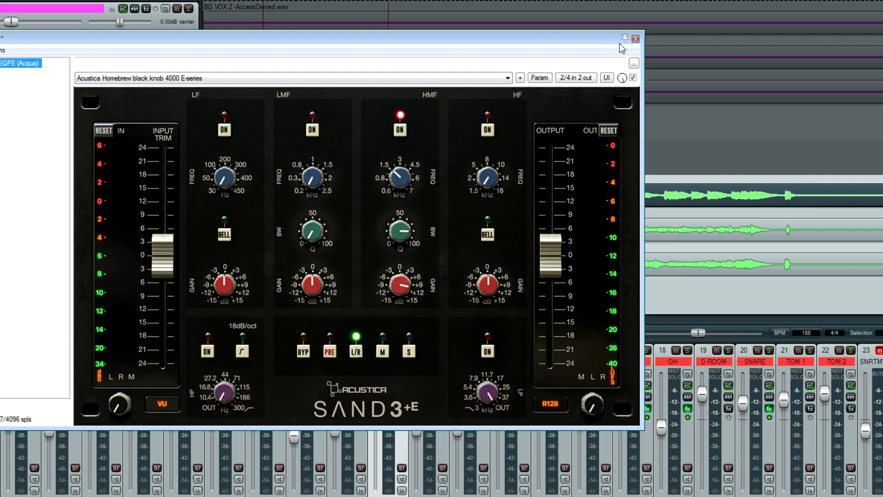
left_click(636, 39)
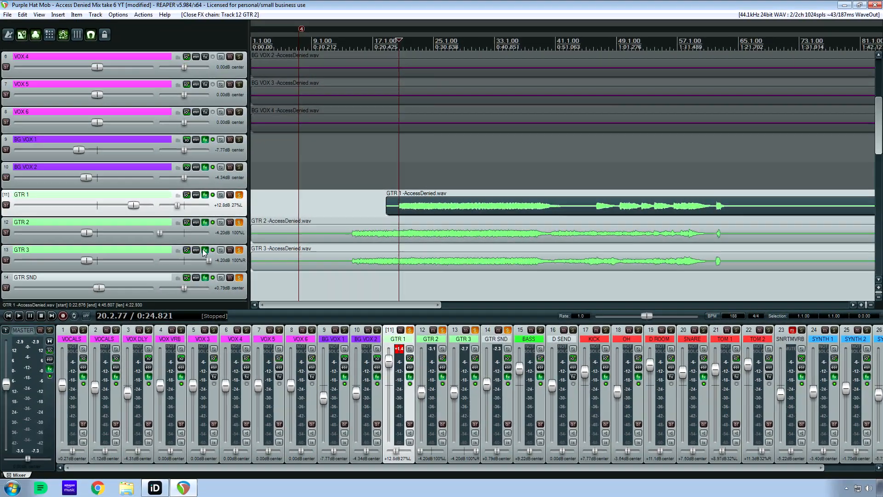
left_click(176, 250)
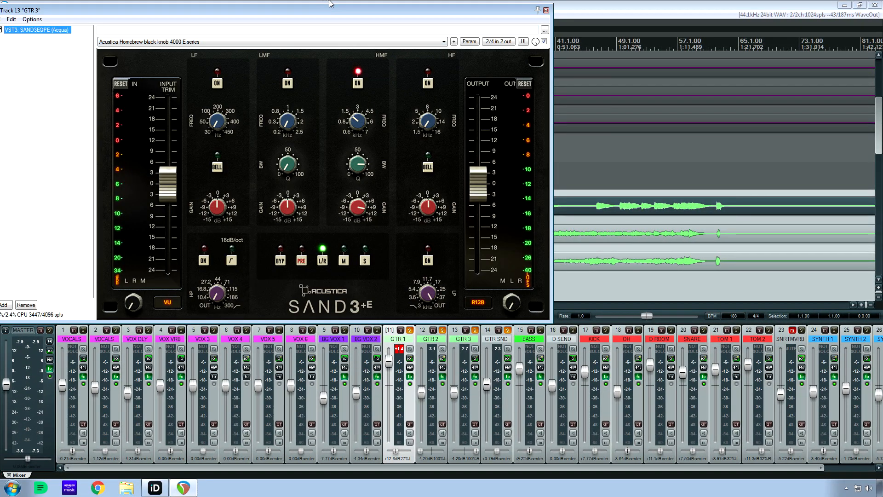
left_click_drag(320, 10, 401, 109)
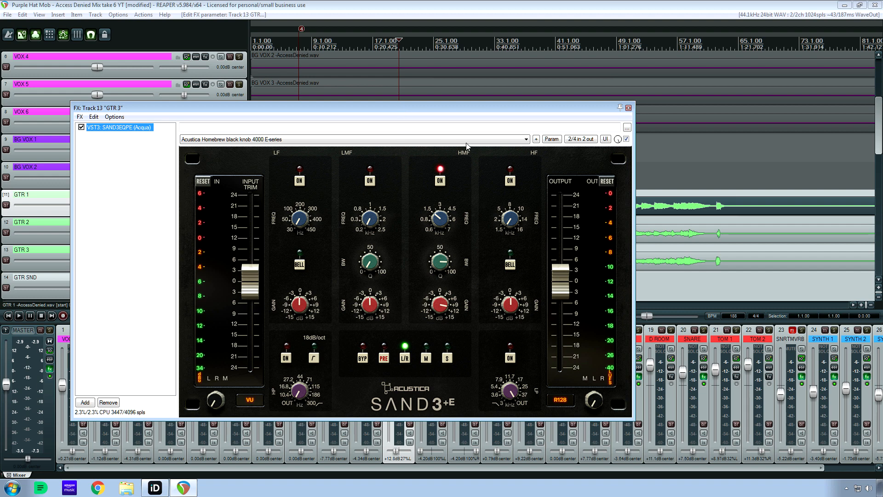
left_click(628, 109)
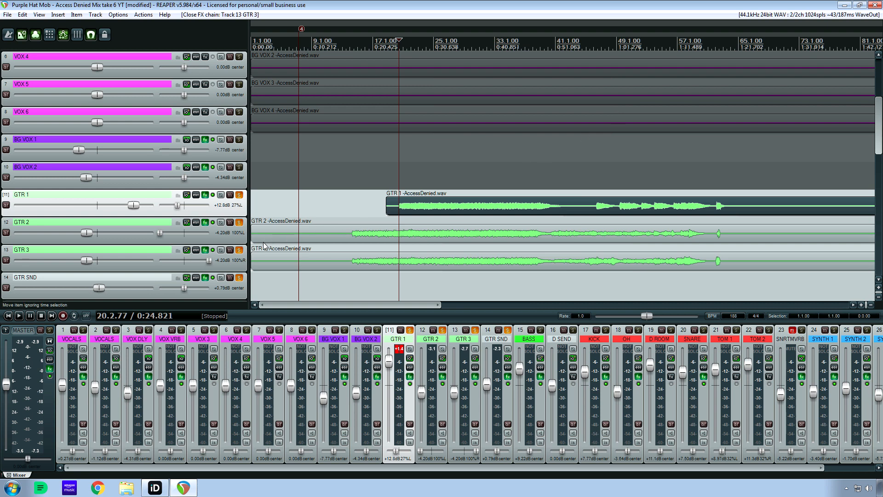
Examine the IIEQ Pro curve on the GTR SND track, reopen it for a second look, and close it.
left_click(206, 279)
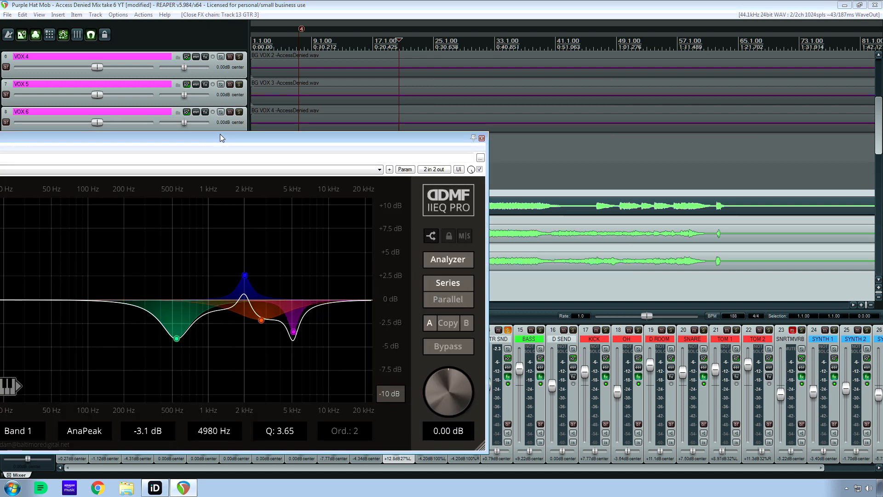
left_click_drag(220, 135, 448, 76)
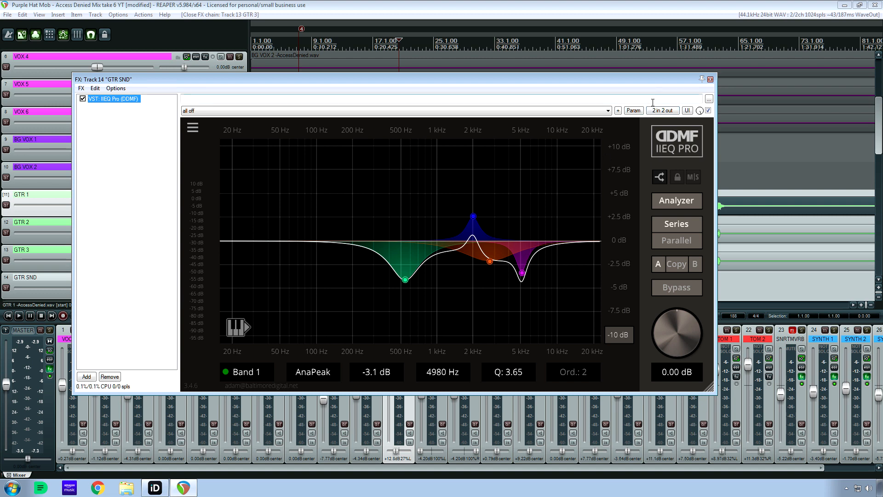
left_click(710, 79)
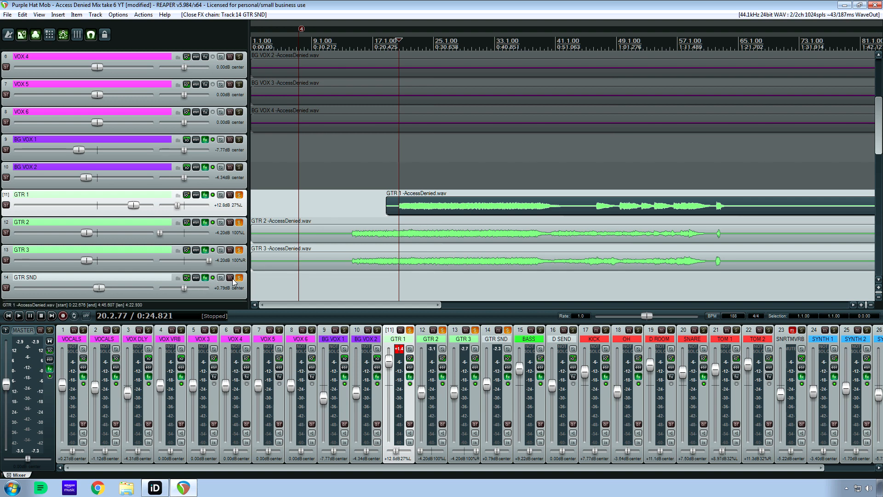
left_click(205, 278)
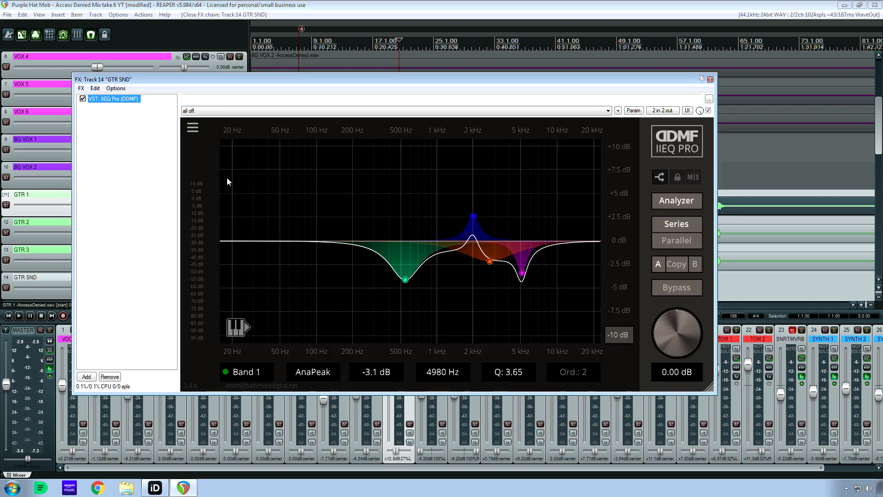
left_click(710, 79)
Play the guitars from 20.2.77, compare GTR SND's effects off and on, stop playback, and check its IIEQ Pro curve again.
key("space")
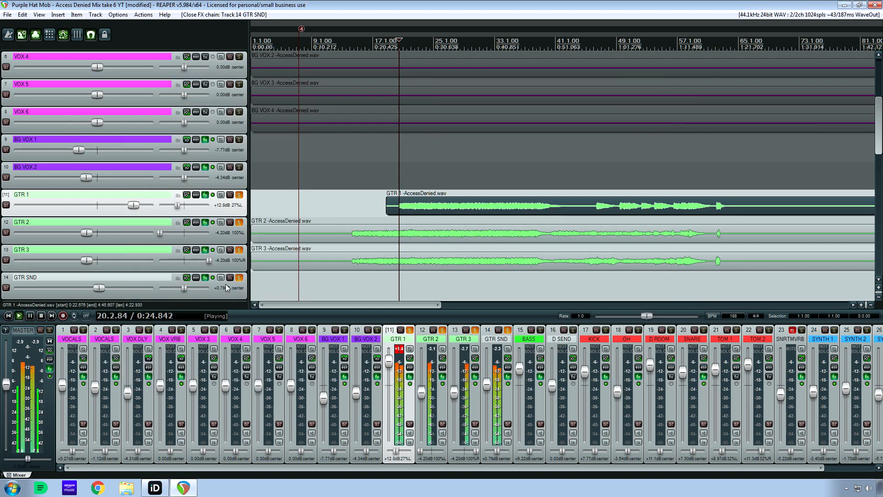
left_click(213, 277)
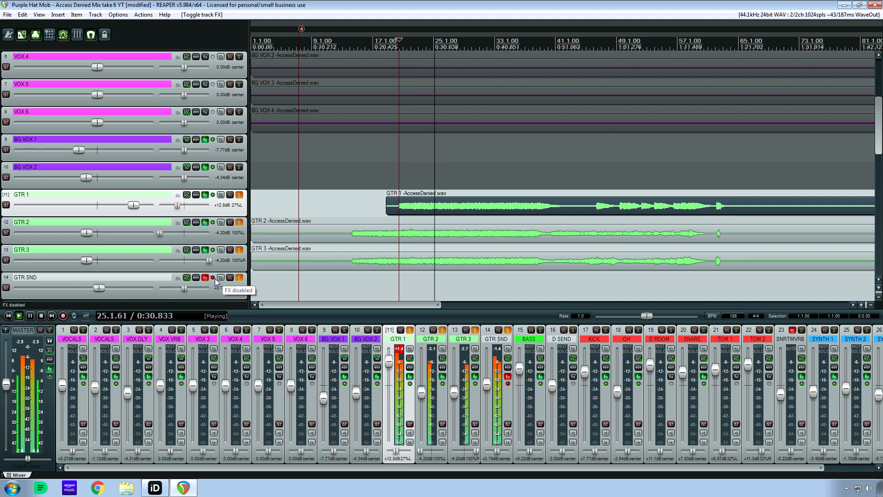
left_click(213, 277)
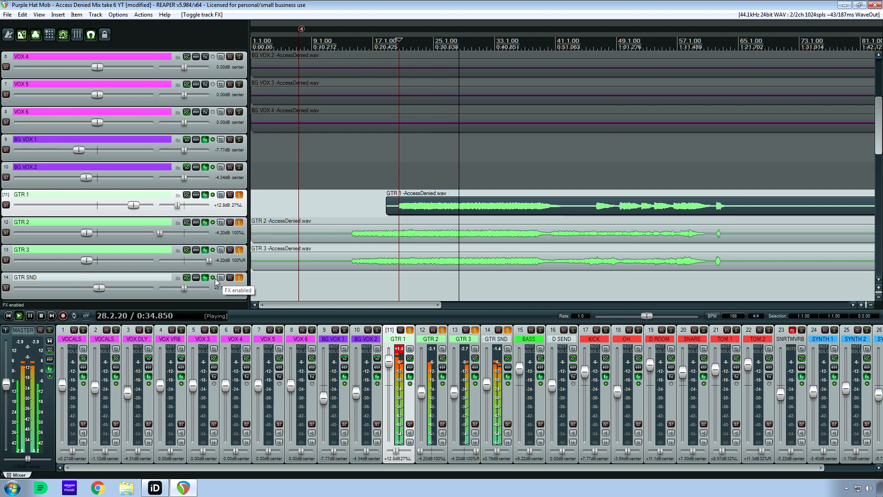
left_click(213, 277)
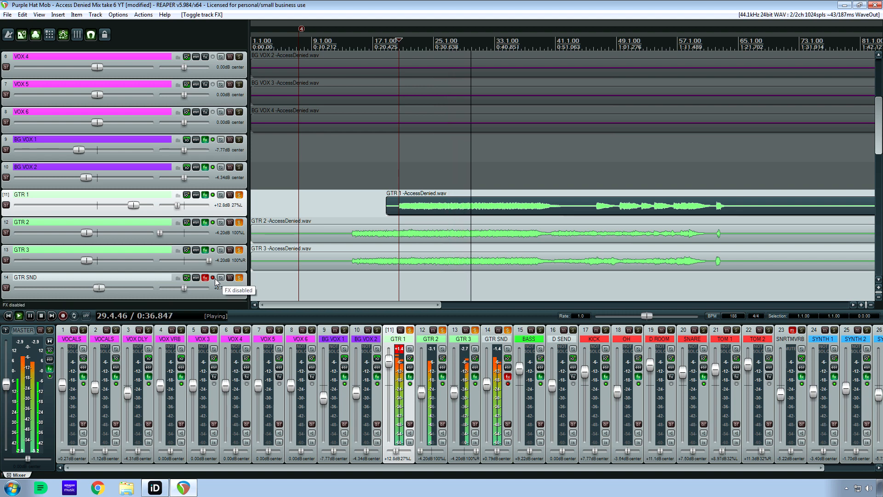
left_click(213, 277)
key("space")
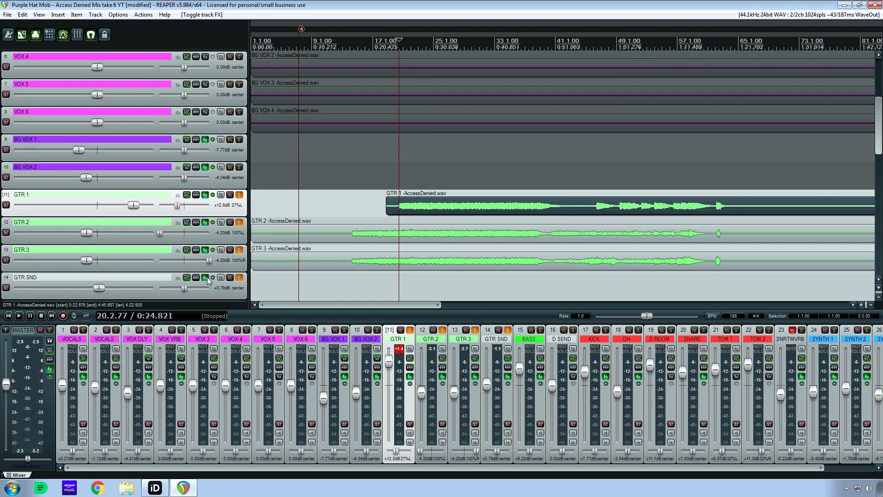
left_click(206, 278)
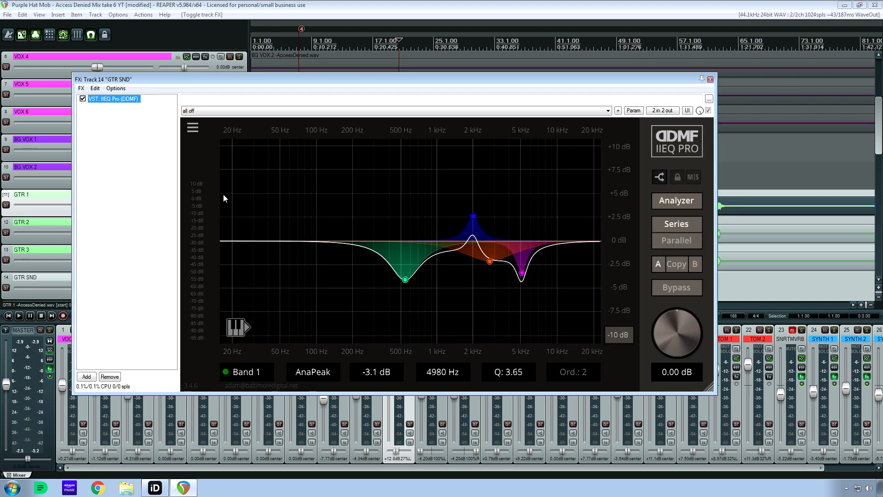
left_click(710, 79)
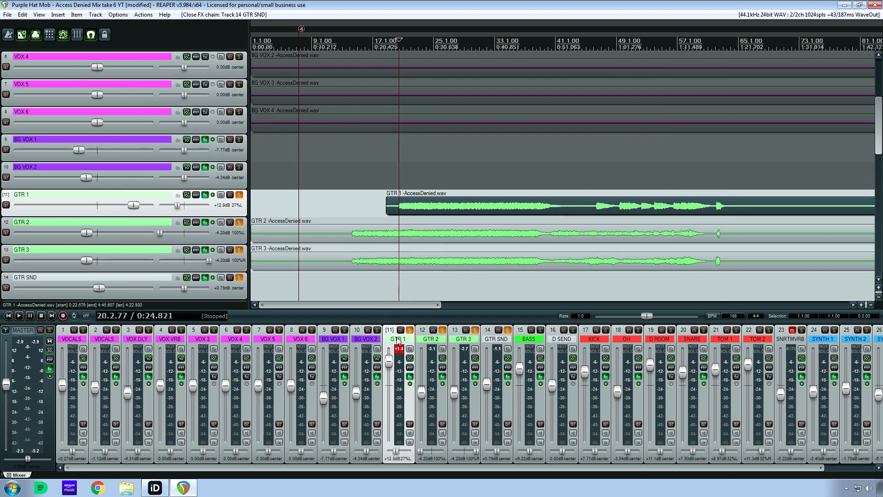
Clear GTR 1's peak indicator, then open the BASS effects chain and show its T-RackS British Channel plugin.
left_click(399, 353)
left_click(540, 377)
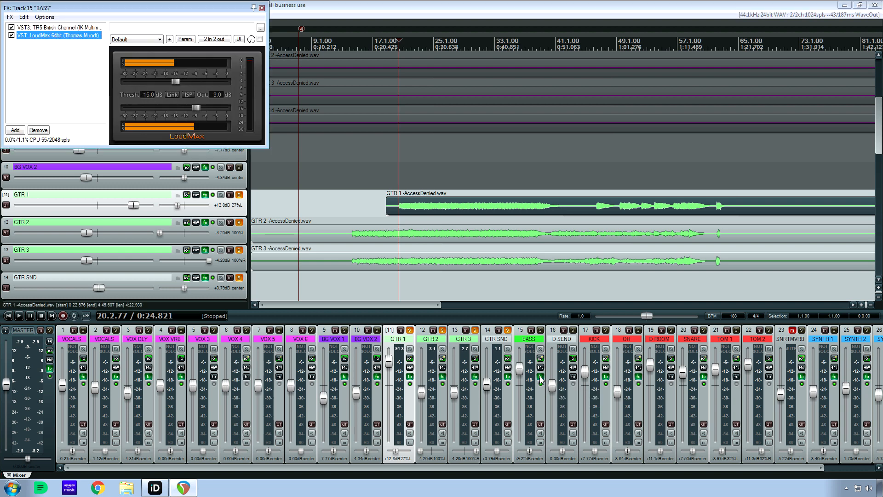
left_click_drag(139, 7, 326, 242)
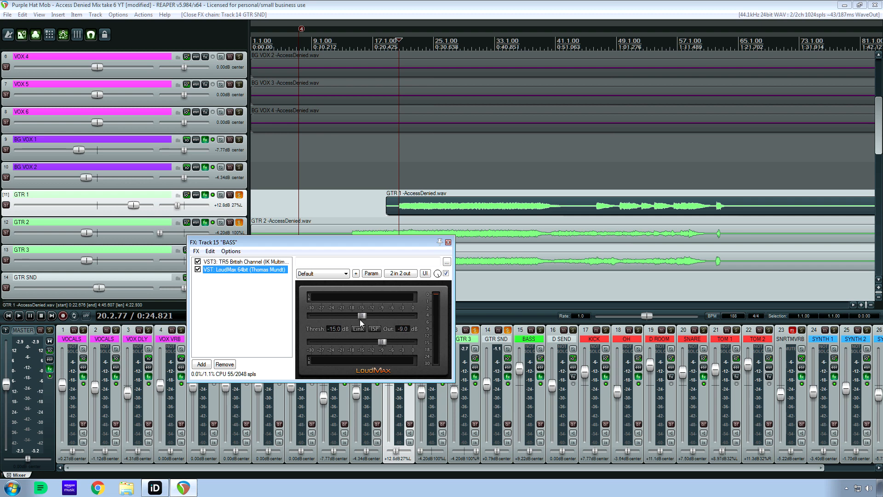
left_click(256, 261)
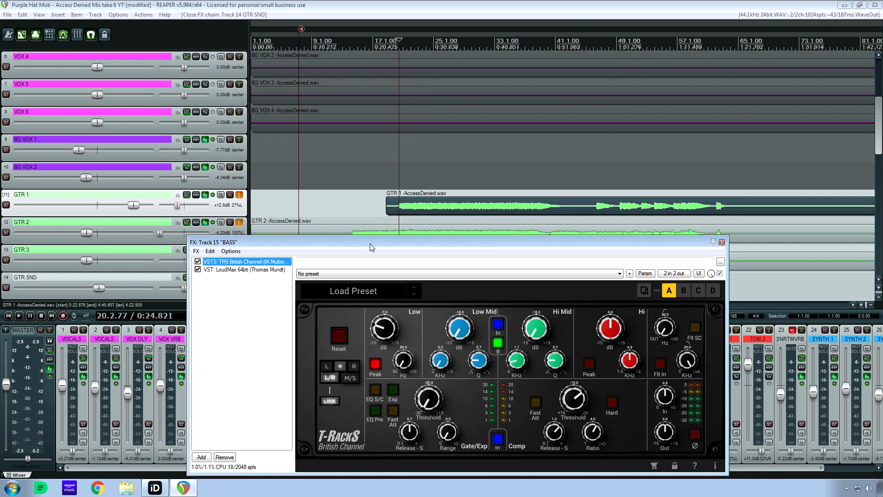
left_click_drag(374, 239, 306, 191)
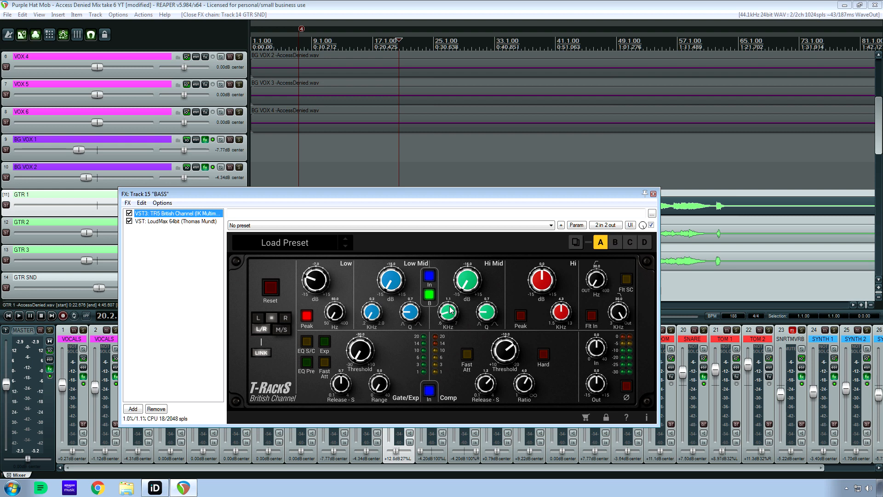
left_click(372, 318)
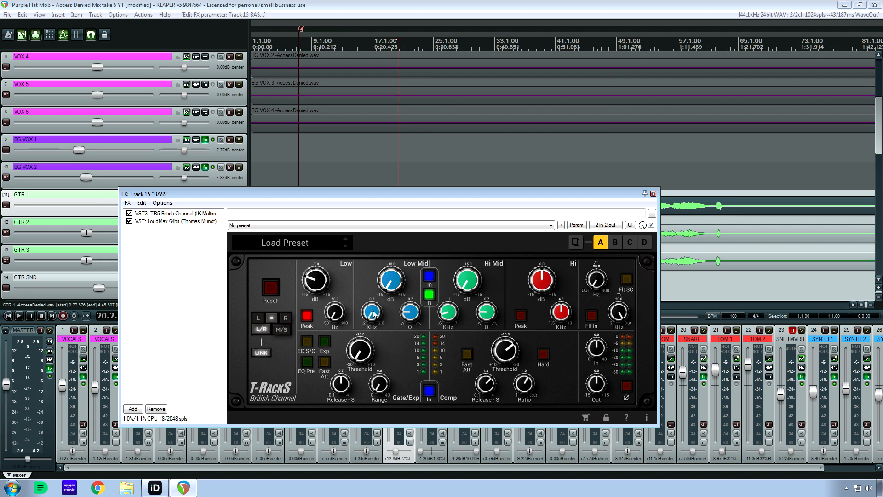
View LoudMax on BASS, then return to the British Channel to examine its EQ and compressor settings.
left_click(184, 222)
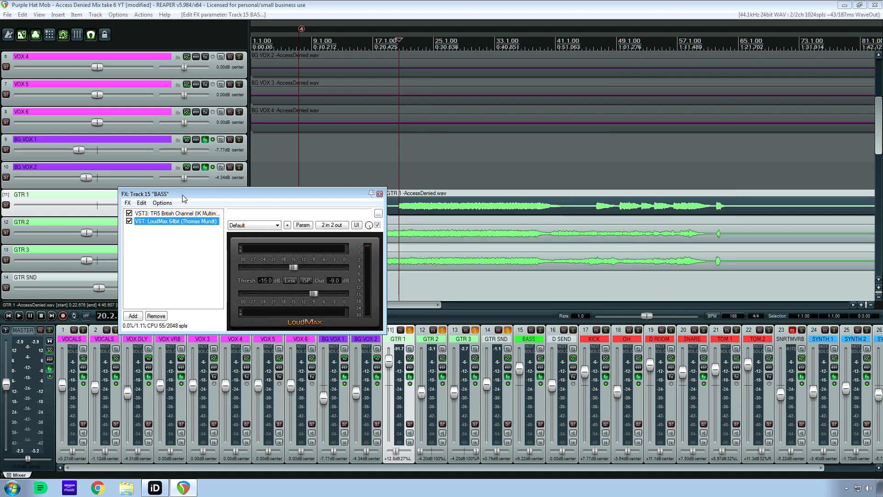
left_click_drag(186, 195, 247, 295)
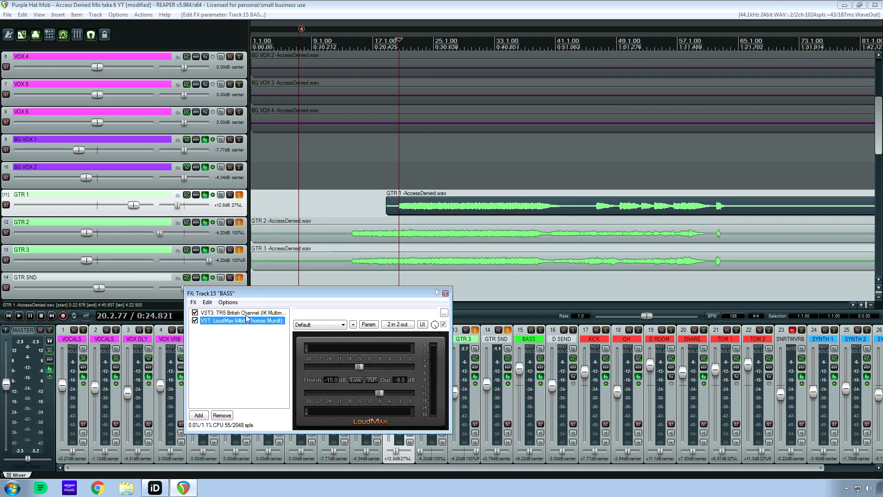
left_click(269, 307)
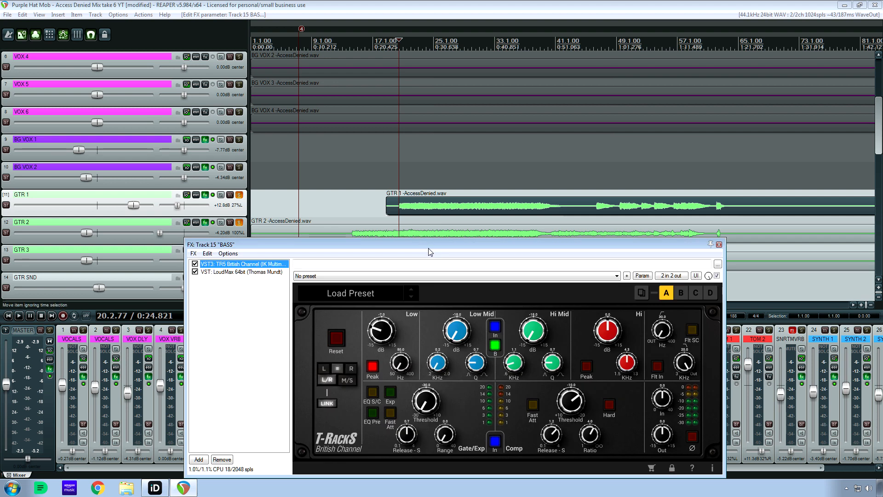
left_click_drag(425, 244, 363, 198)
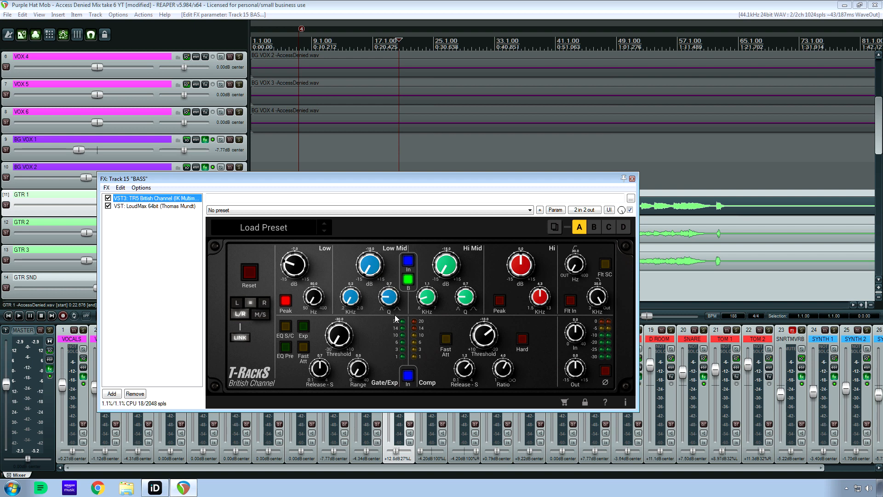
left_click(429, 302)
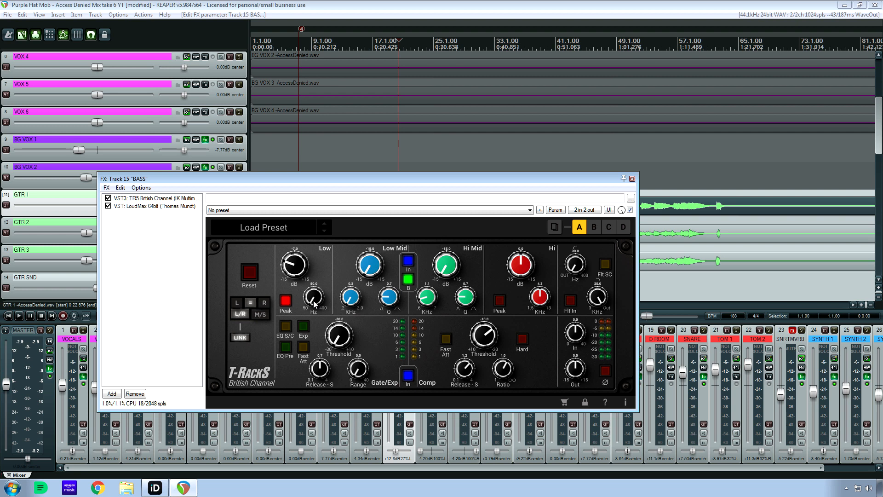
Alternate between LoudMax and the British Channel on BASS, finishing on LoudMax with its window moved off the lower tracks.
left_click(154, 206)
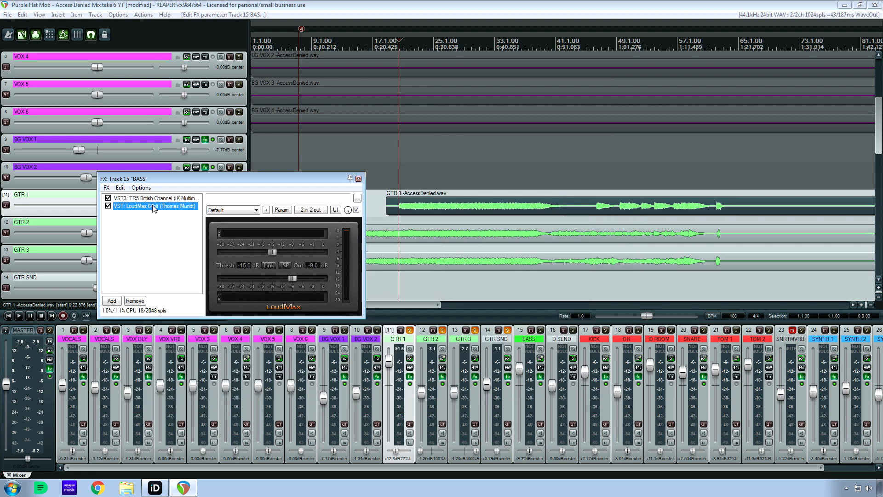
left_click(186, 198)
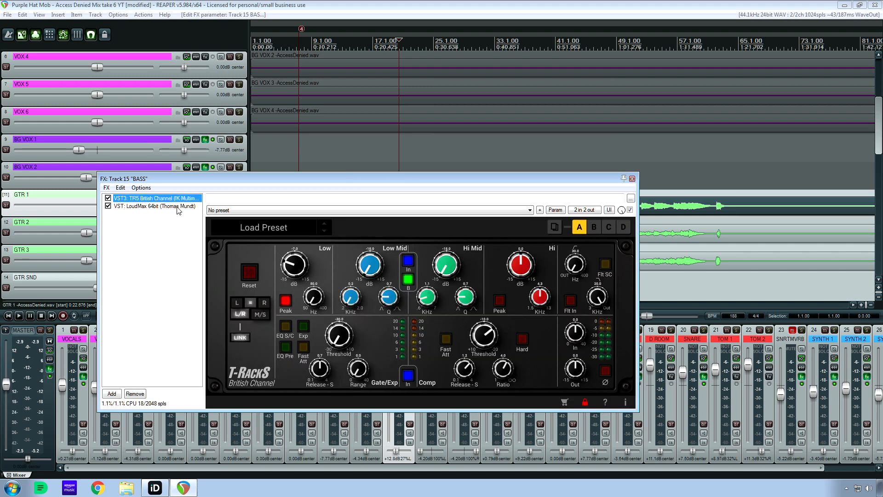
left_click(177, 207)
left_click_drag(279, 180, 260, 65)
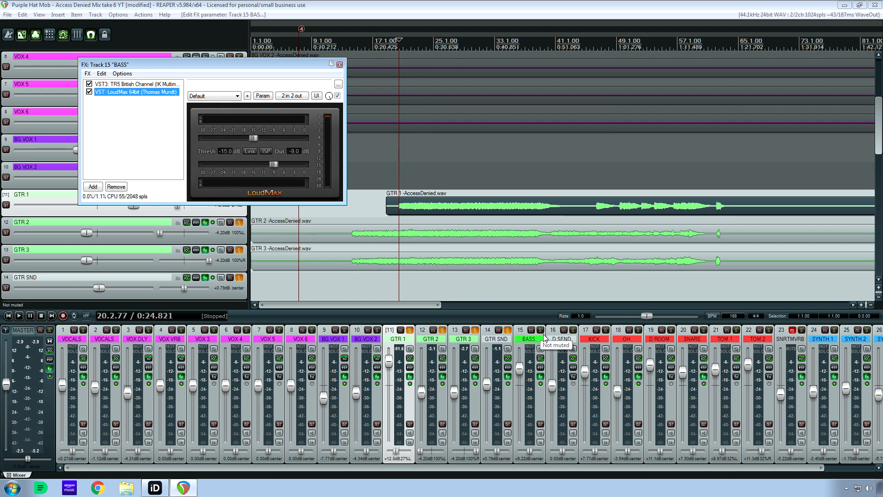
Solo BASS, play it briefly with the guitars, and unsolo GTR 1, GTR 2, GTR 3 and GTR SND.
left_click(508, 330)
key("space")
key("space")
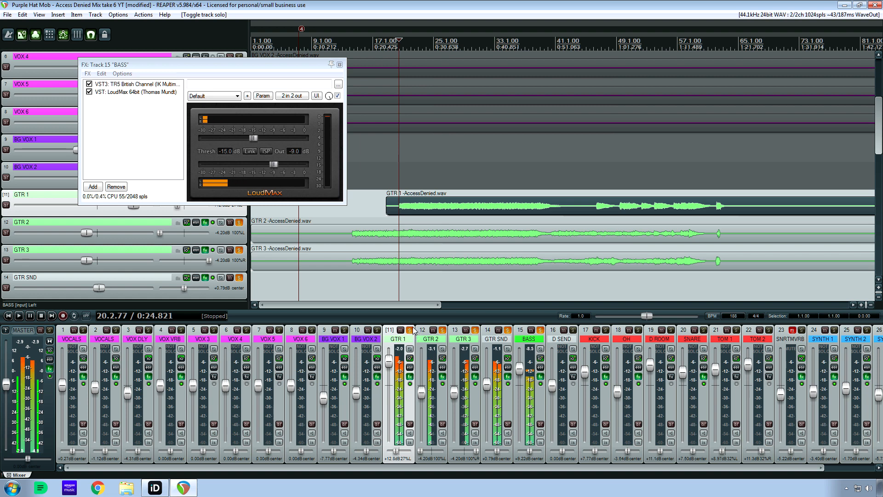
left_click(475, 330)
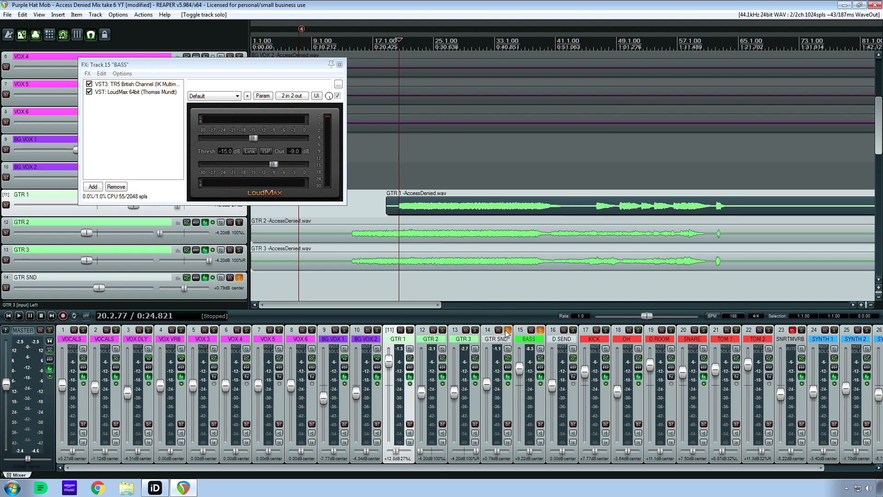
left_click(508, 330)
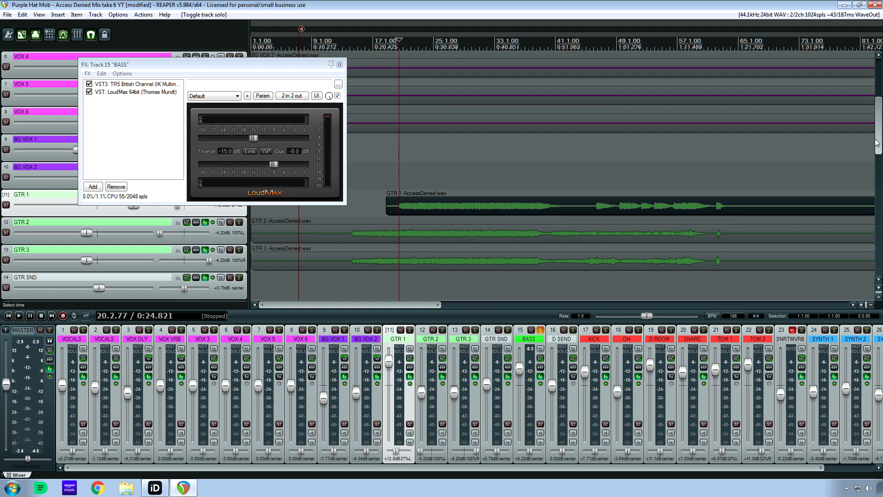
Play the soloed BASS from 20.2.77 while viewing the British Channel and LoudMax meters, and stop playback.
scroll(876, 143, "down", 5)
key("space")
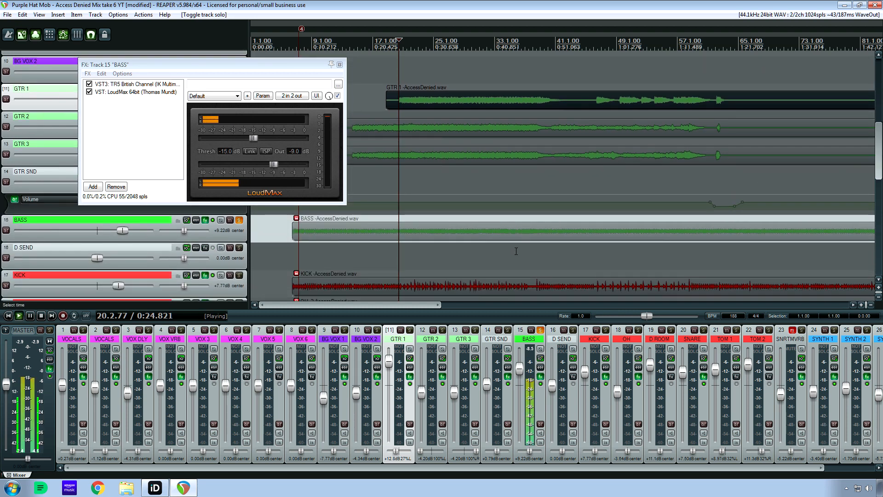
left_click(143, 86)
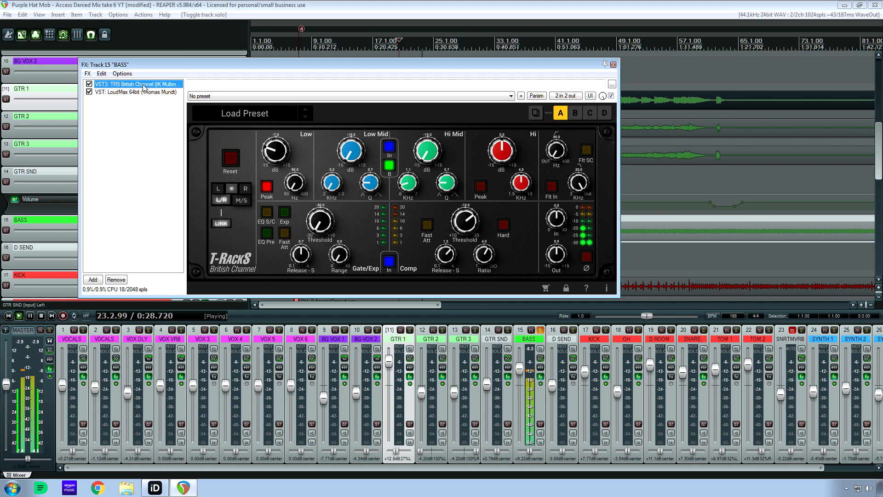
left_click(142, 92)
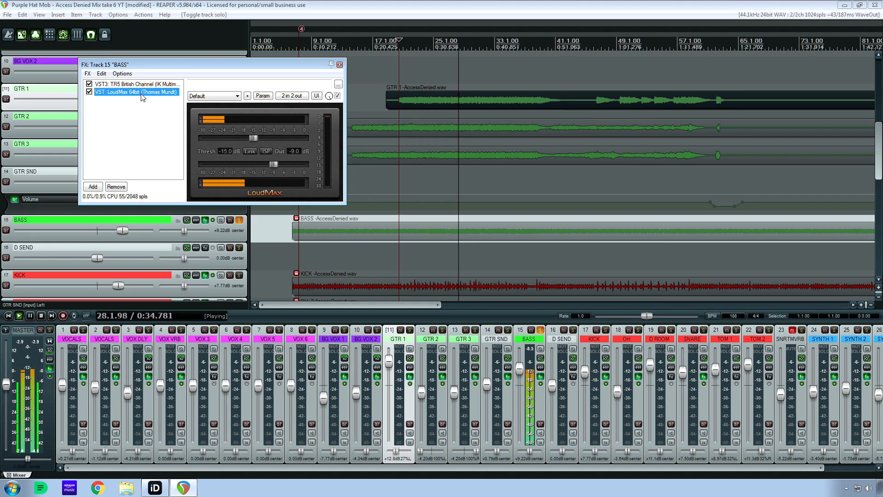
key("space")
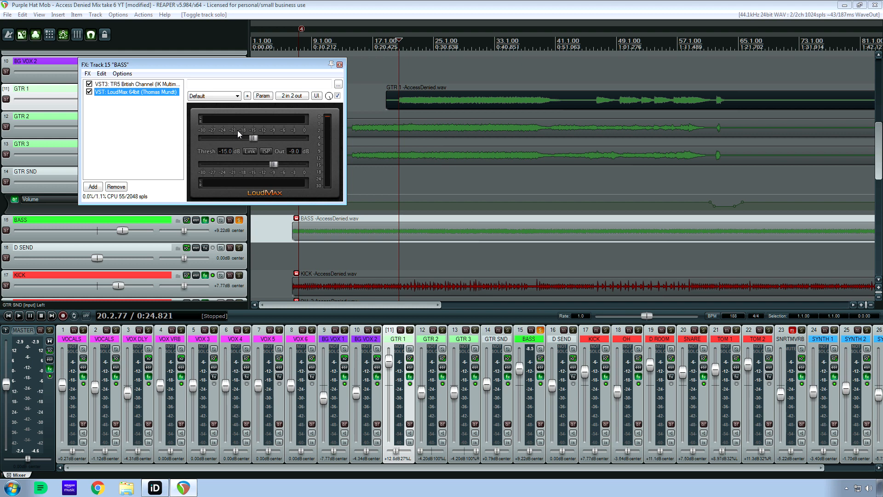
Close the BASS effects window and toggle the BASS solo off and back on.
left_click(341, 66)
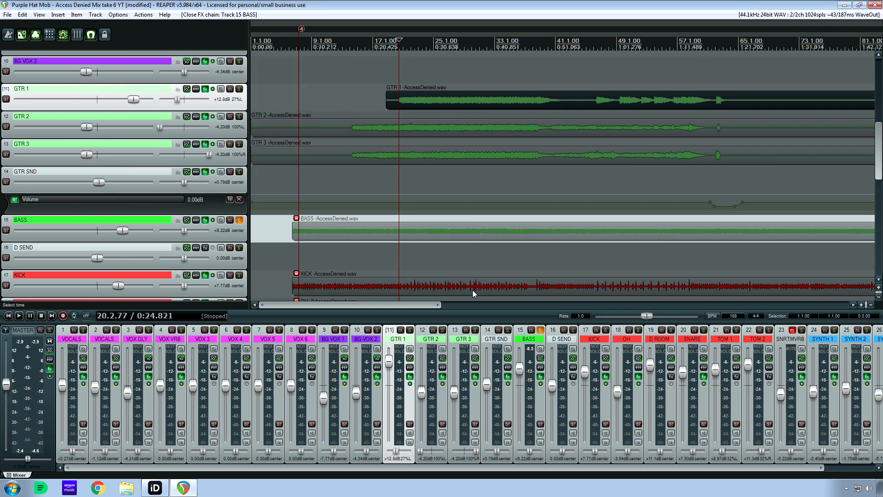
left_click(540, 329)
left_click_drag(524, 468, 574, 468)
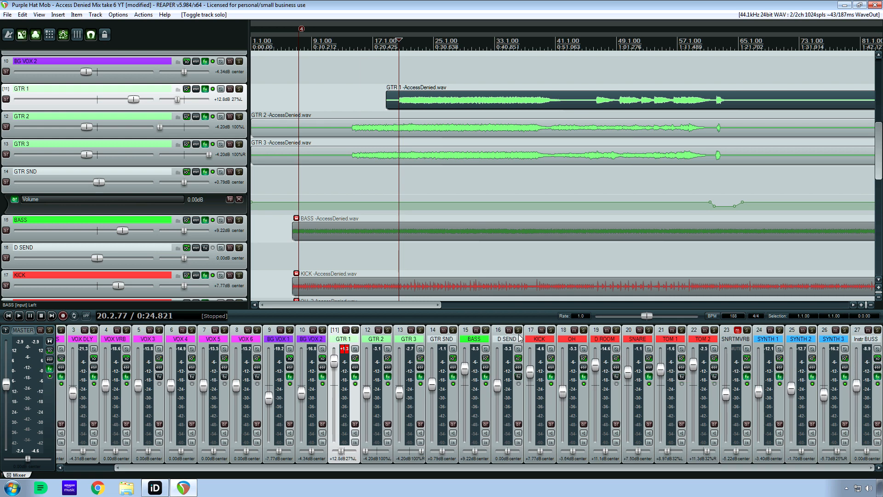
left_click(485, 330)
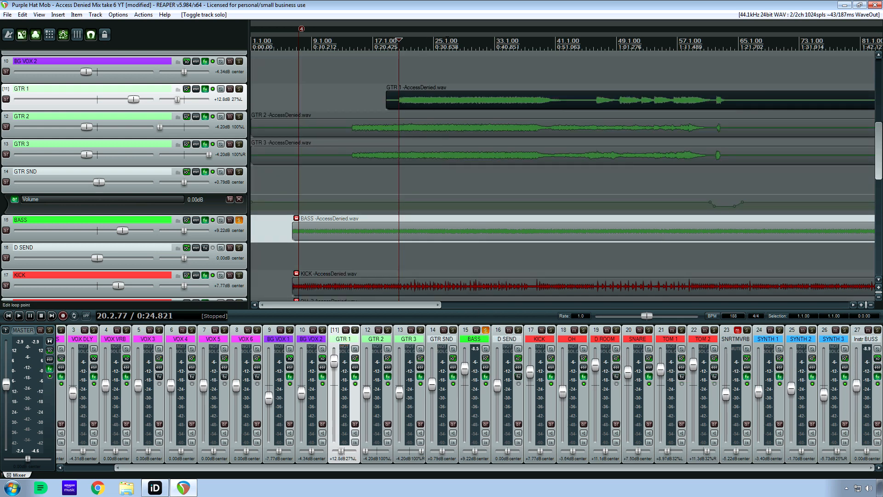
Play the soloed BASS from 26.3.99 and stop playback.
left_click(447, 44)
key("space")
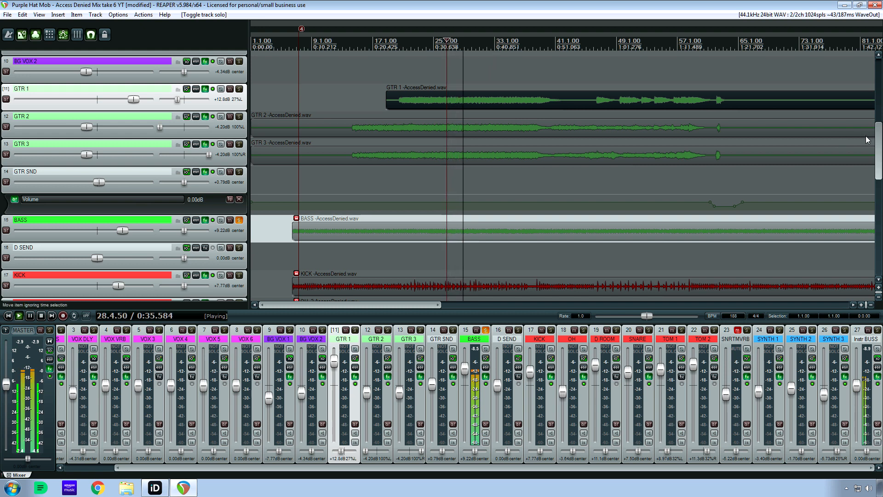
left_click_drag(876, 144, 876, 171)
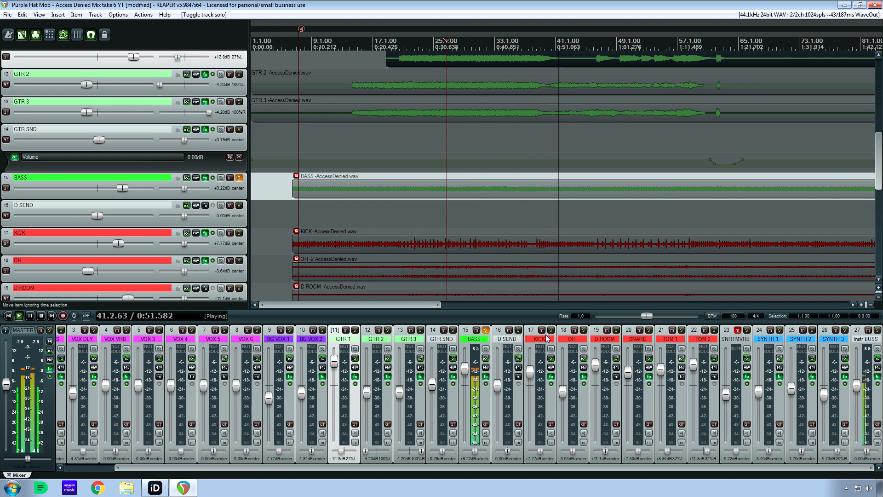
key("space")
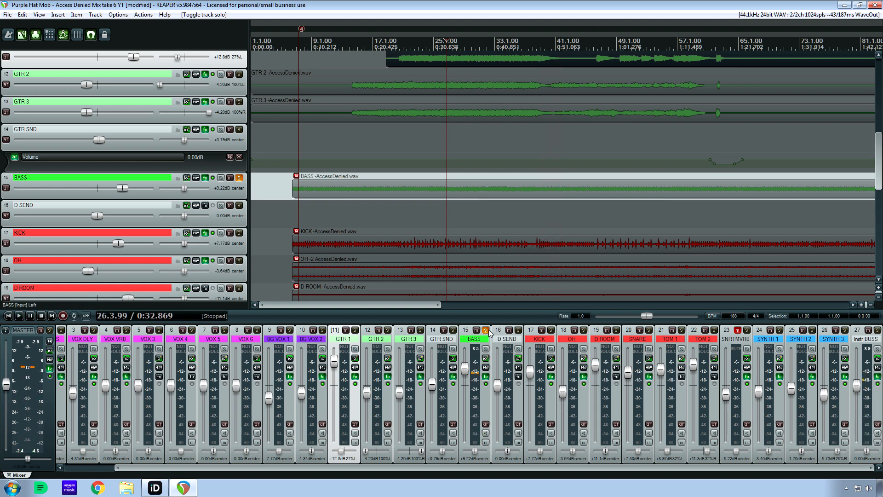
left_click(551, 330)
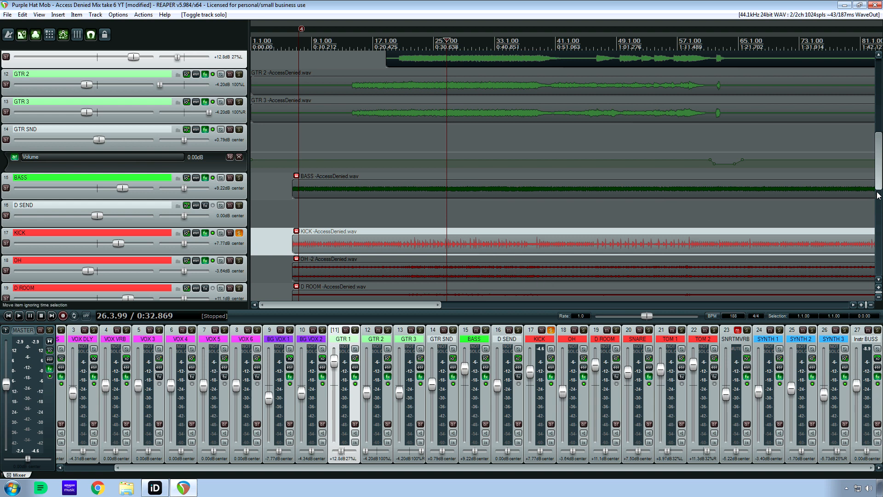
left_click_drag(878, 179, 877, 197)
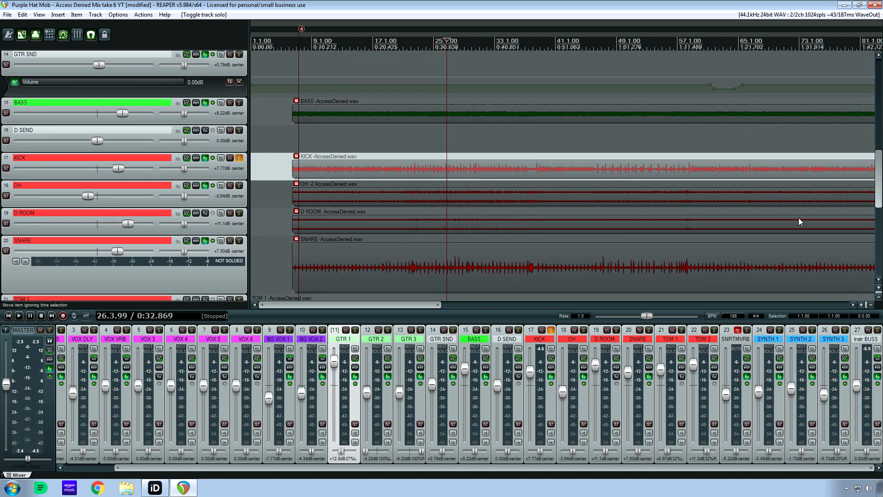
left_click(550, 330)
Solo GTR 1, GTR 2, GTR 3, GTR SND and BASS together, play them from 26.3.99, and stop playback.
left_click(345, 340)
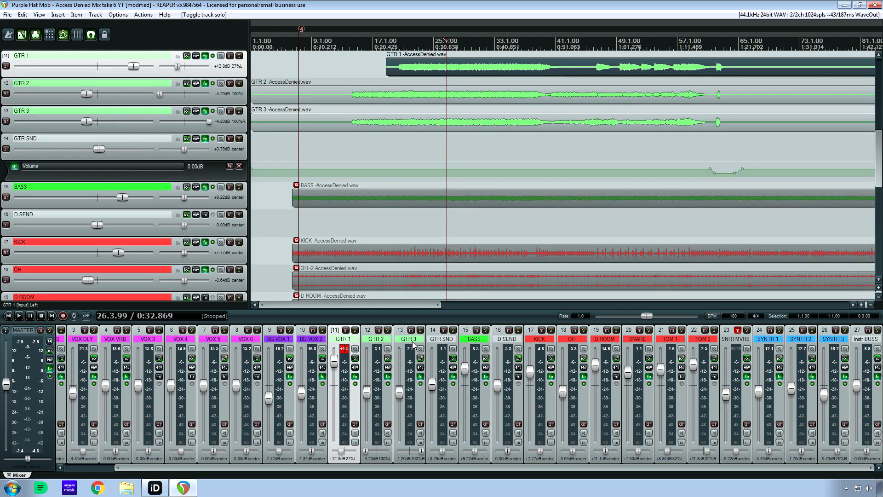
left_click(474, 346, "shift")
left_click(486, 330)
key("space")
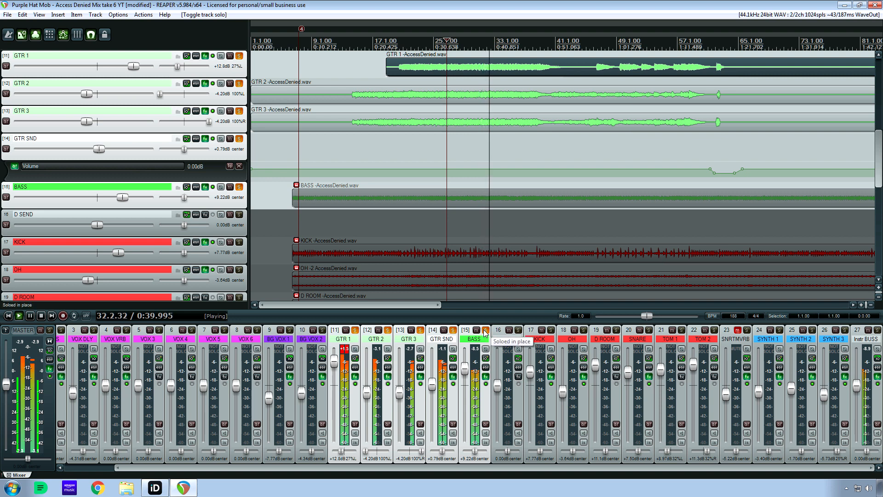
key("space")
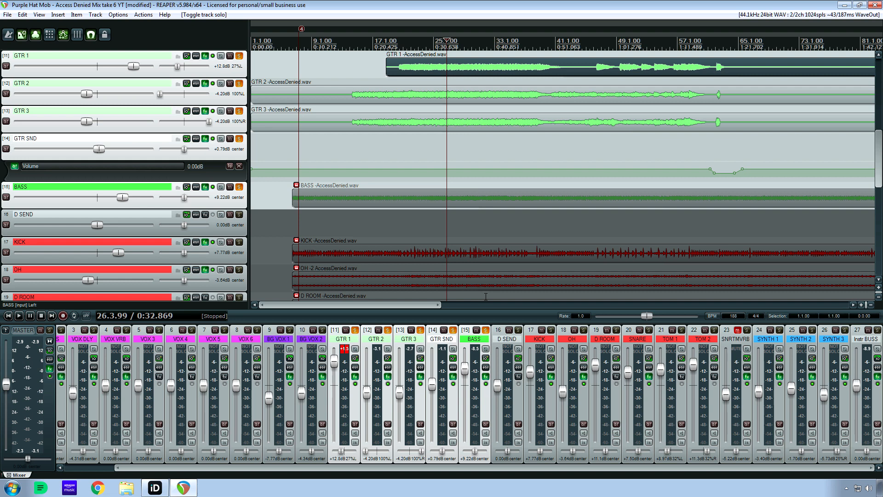
Solo only the KICK and BASS tracks.
left_click(551, 330, "ctrl+alt")
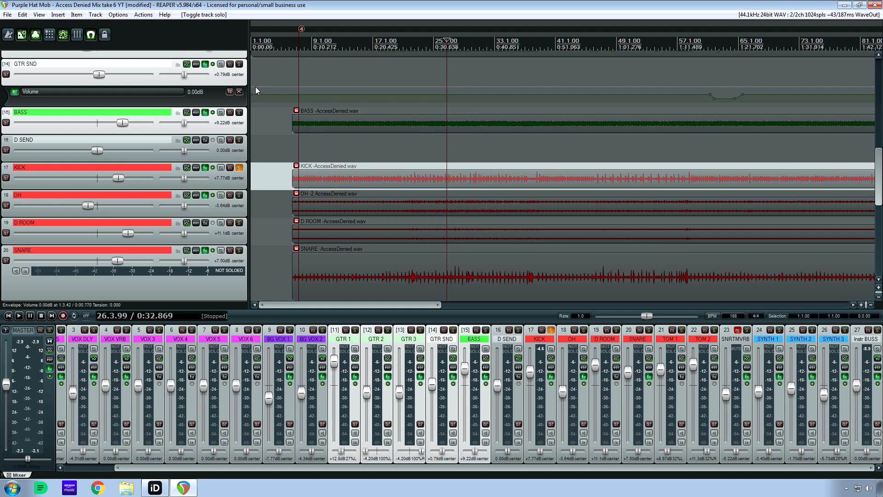
left_click(239, 112)
key("ctrl+z")
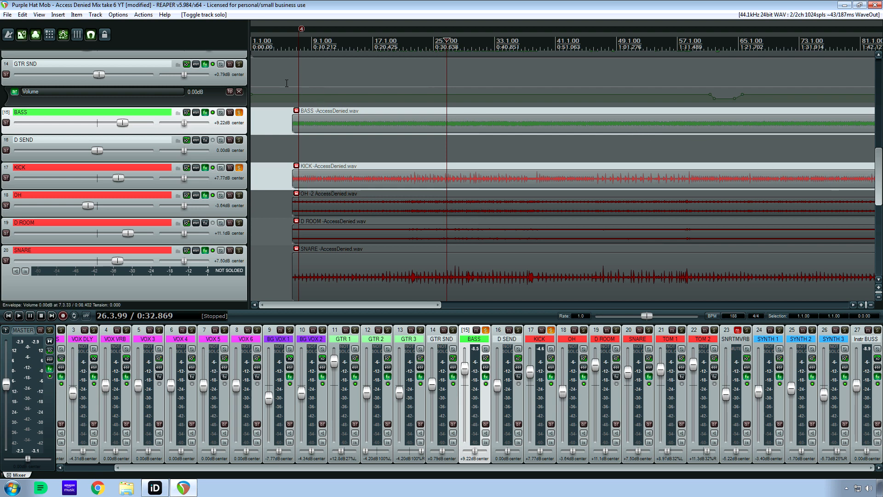
Play the soloed BASS and KICK from 22.4.77, then stop playback.
left_click(341, 41)
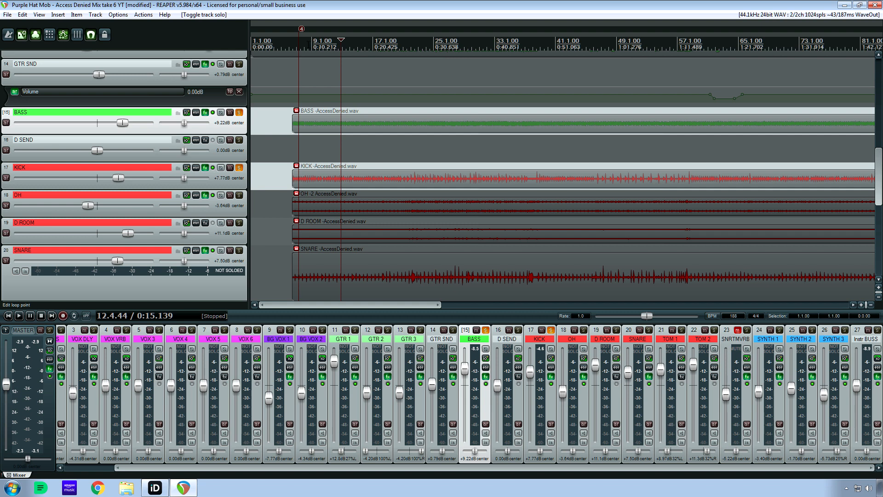
left_click(416, 42)
key("space")
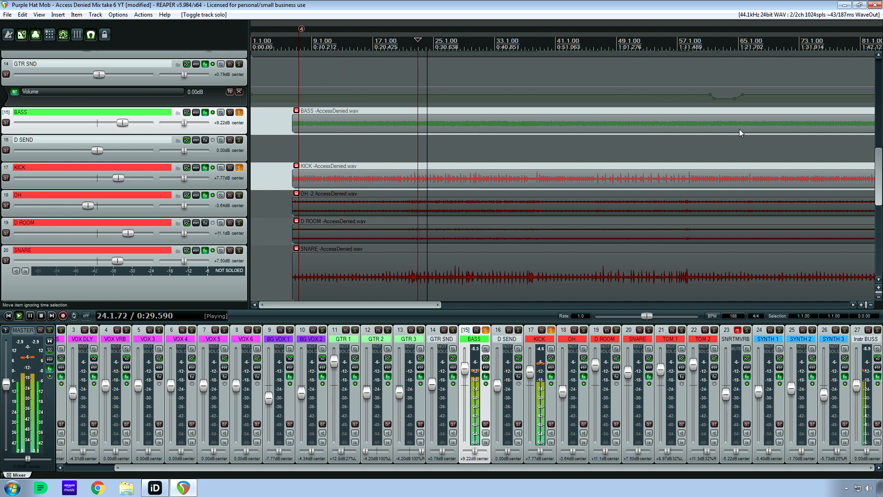
scroll(879, 157, "up", 2)
left_click_drag(879, 154, 878, 182)
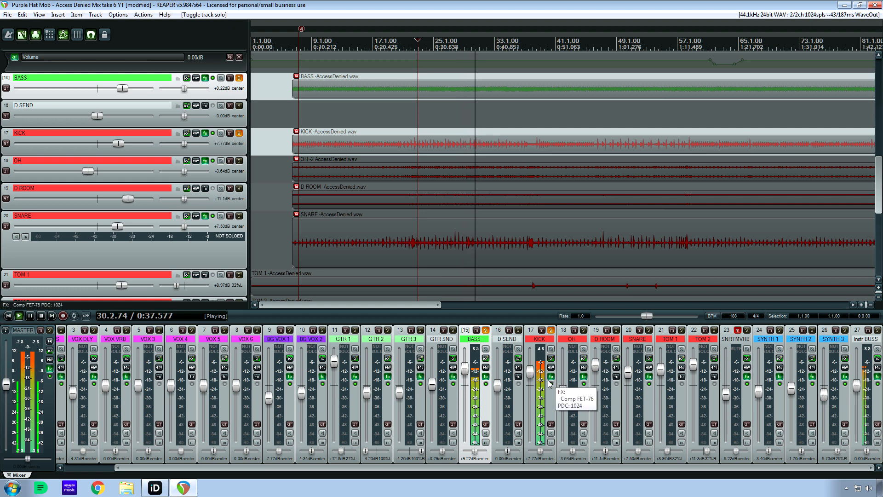
key("space")
Unsolo BASS and play KICK alone from 16.4.62, from around bar 9 and from 29.3.25, then stop.
left_click(486, 331)
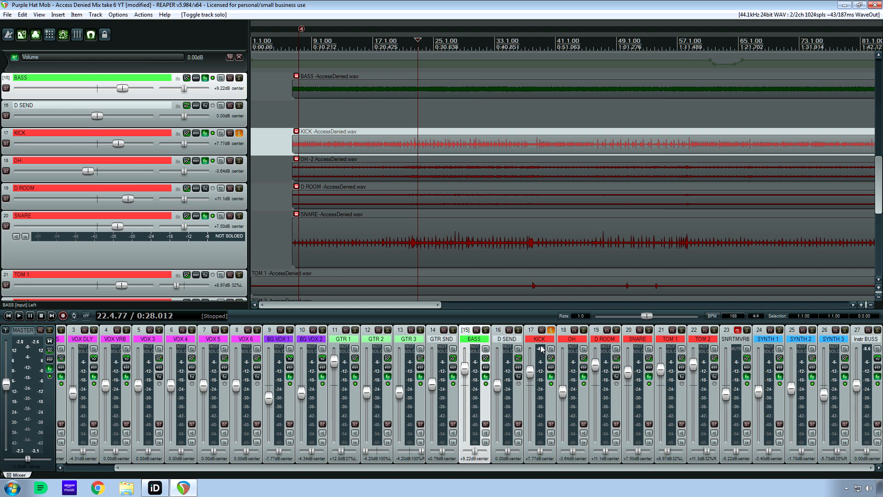
left_click(372, 44)
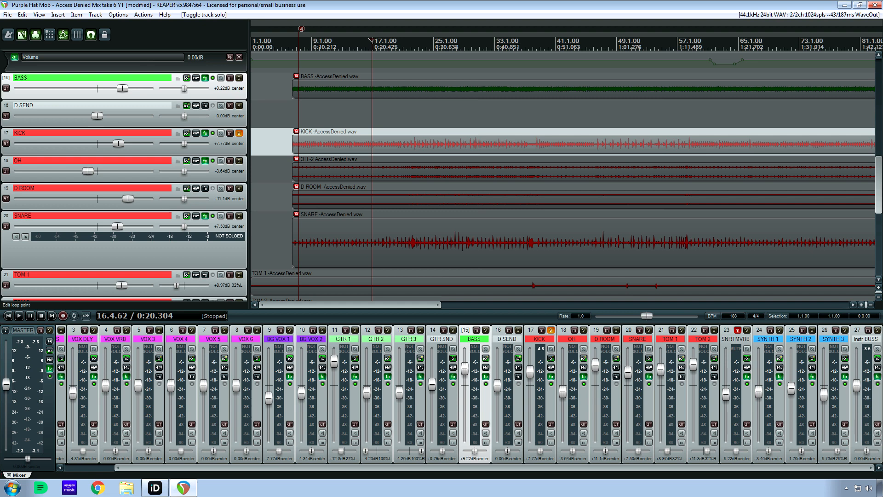
key("space")
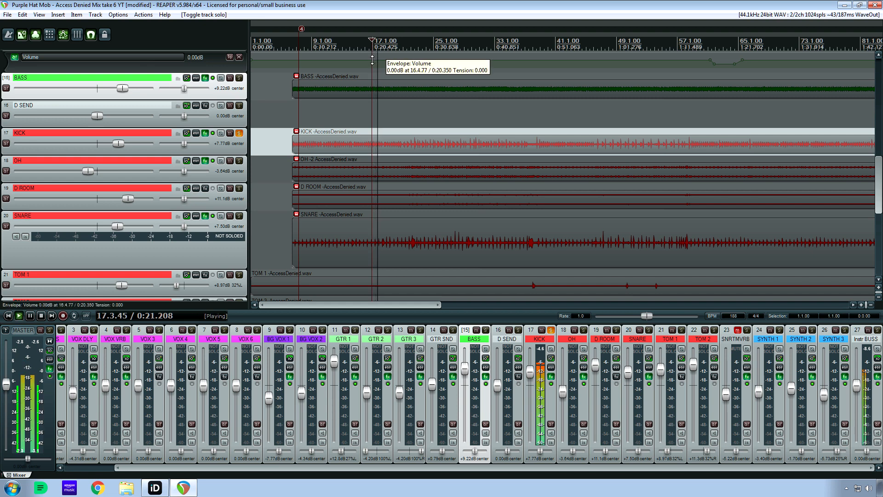
left_click(318, 53)
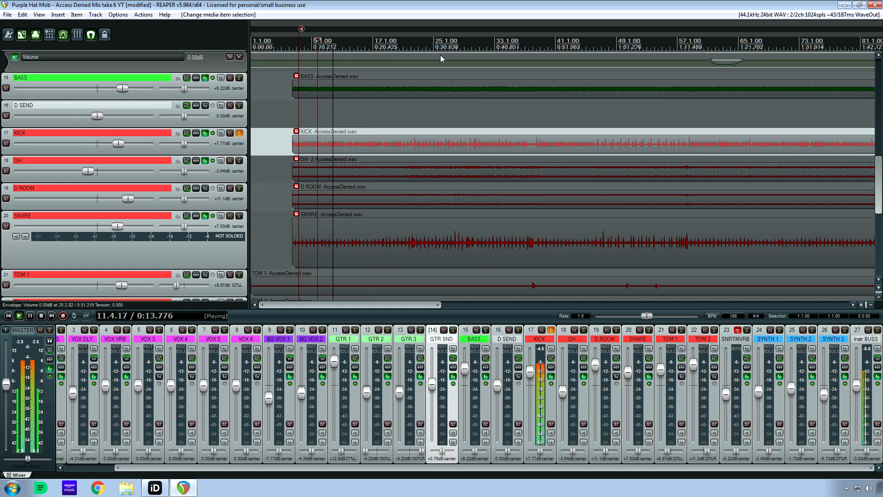
left_click(468, 57)
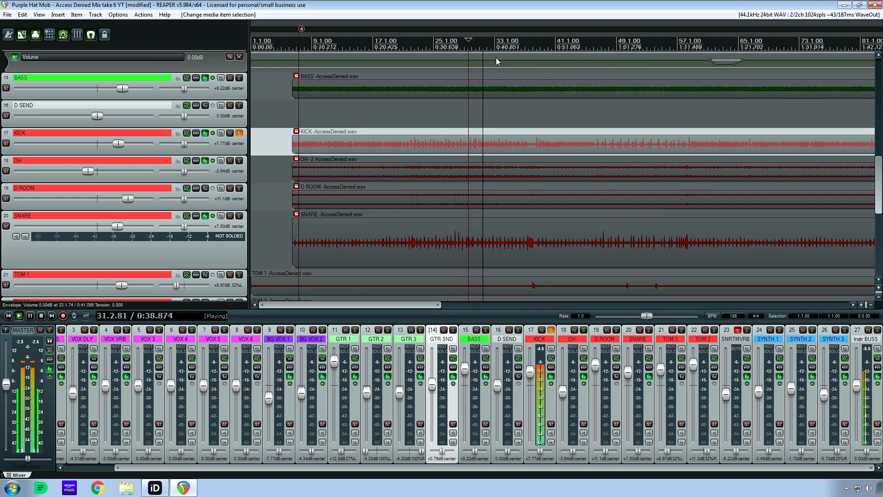
key("space")
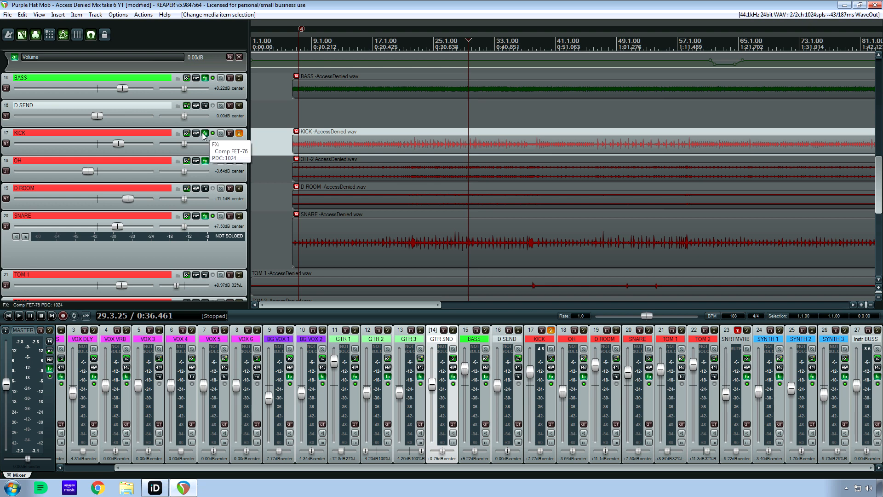
View the Comp FET-76 settings on KICK and move its window clear of the mixer.
left_click(204, 133)
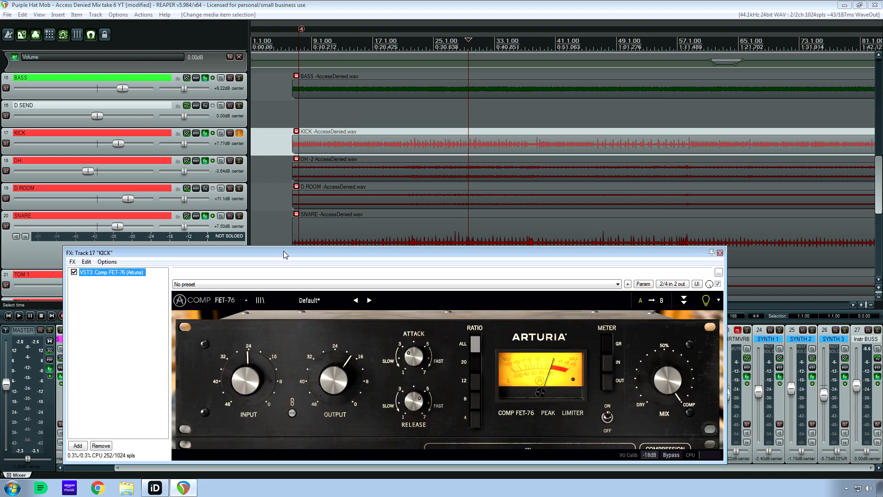
left_click_drag(284, 251, 308, 178)
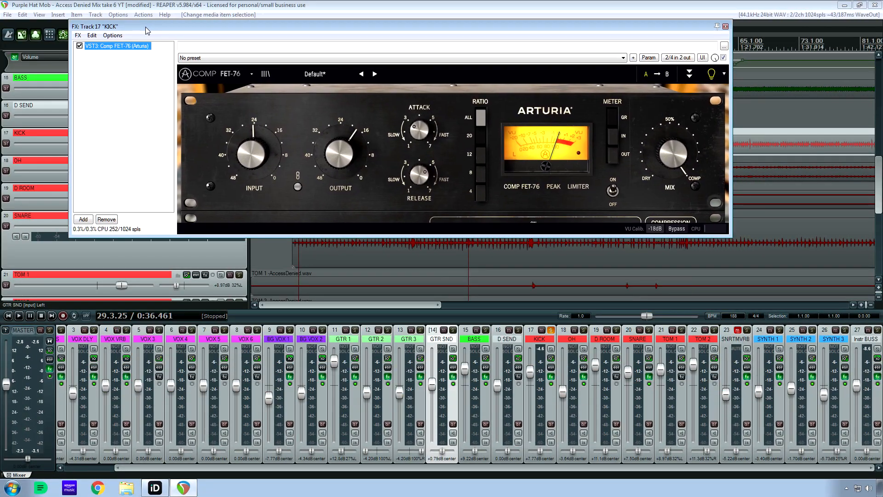
left_click_drag(147, 31, 140, 41)
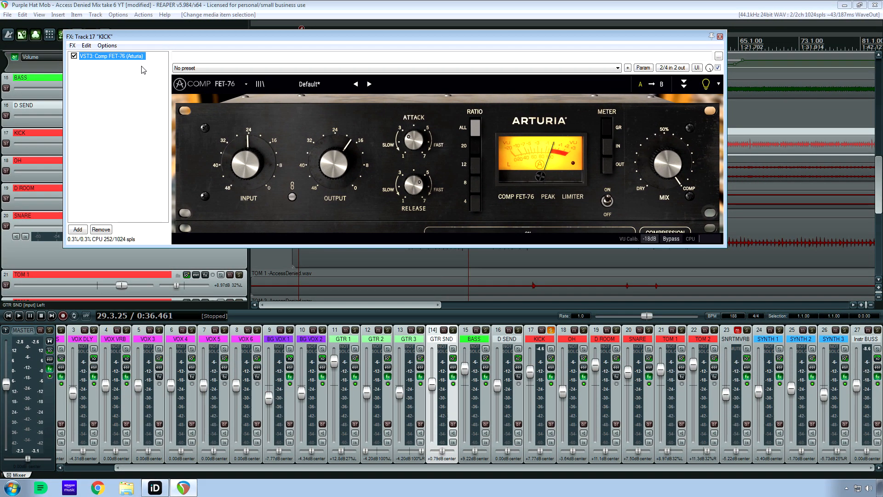
Compare KICK with Comp FET-76 bypassed and enabled from 29.3.25, resetting its peak meter, and close the effects window.
left_click(74, 56)
key("space")
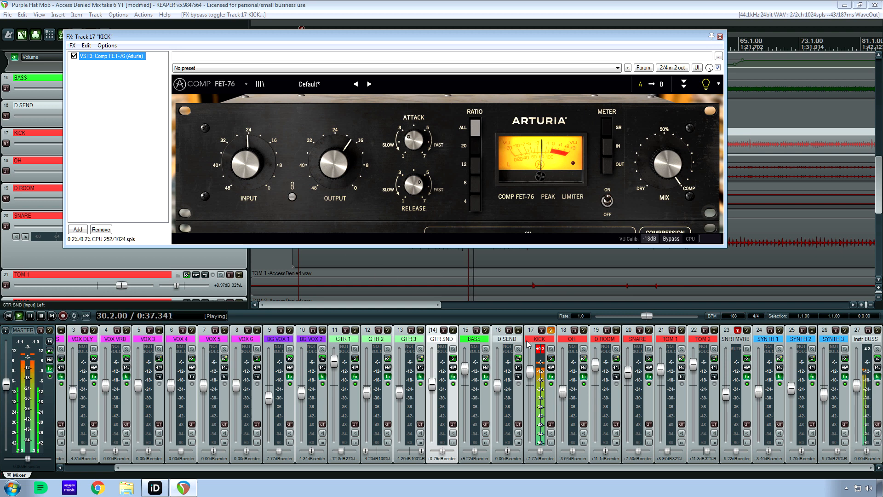
left_click(543, 354)
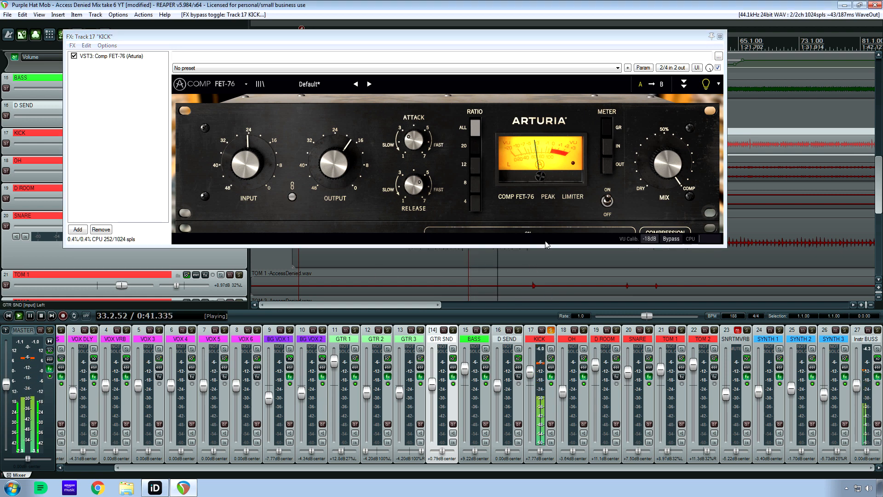
key("space")
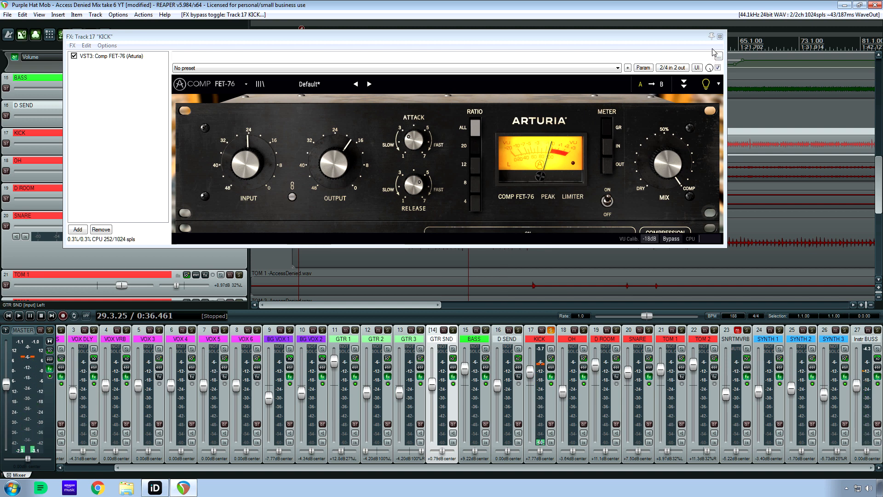
left_click(720, 37)
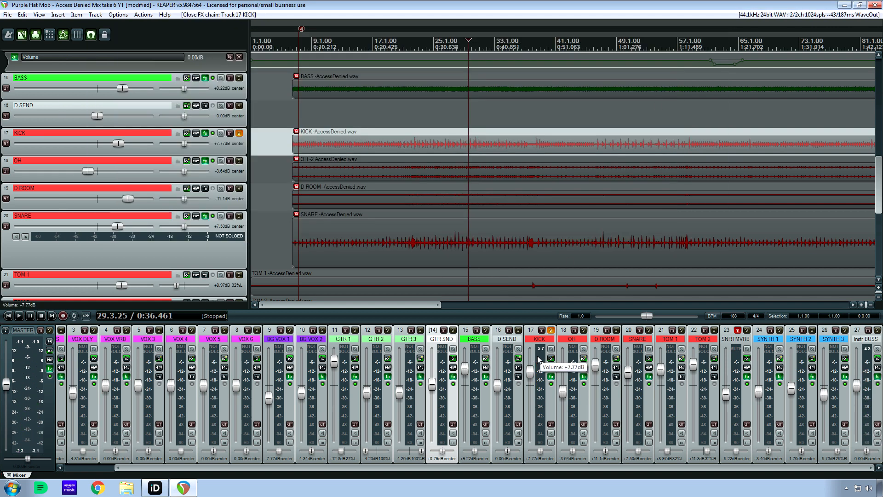
Select the OH track and solo it in place of KICK.
left_click(576, 347)
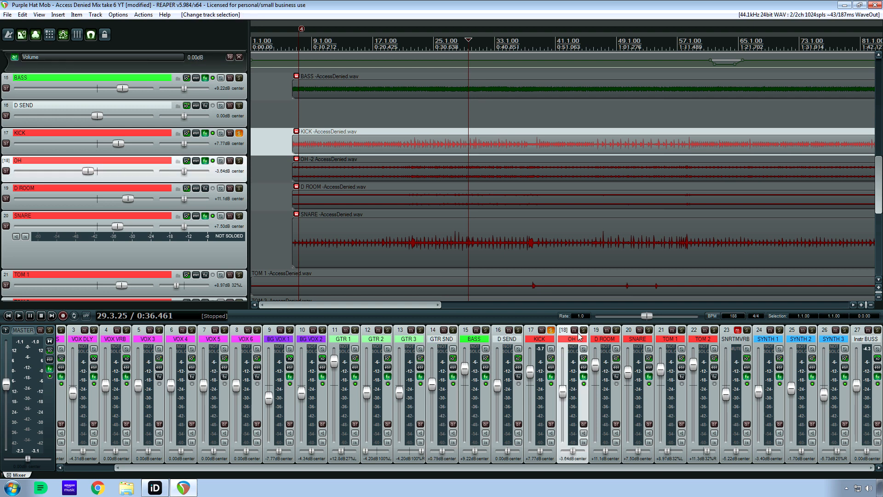
left_click(551, 330)
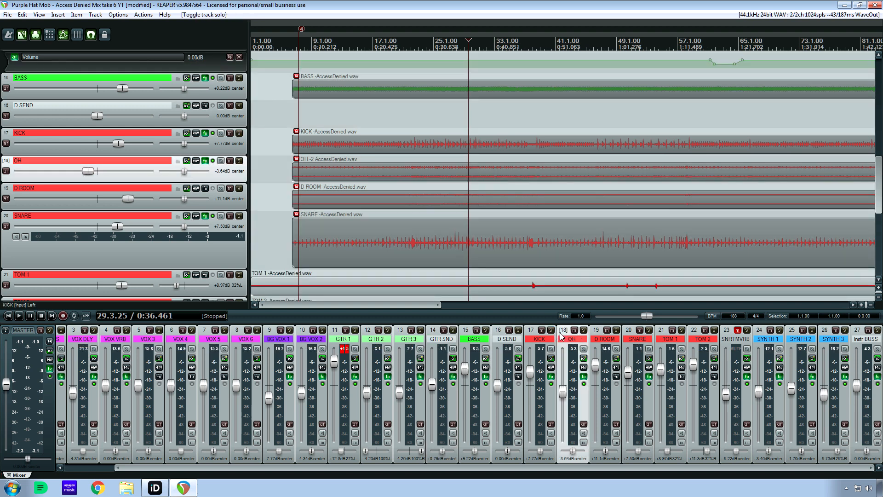
left_click(583, 330)
mouse_move(879, 192)
left_mouse_down()
mouse_move(879, 221)
mouse_move(879, 195)
left_mouse_up()
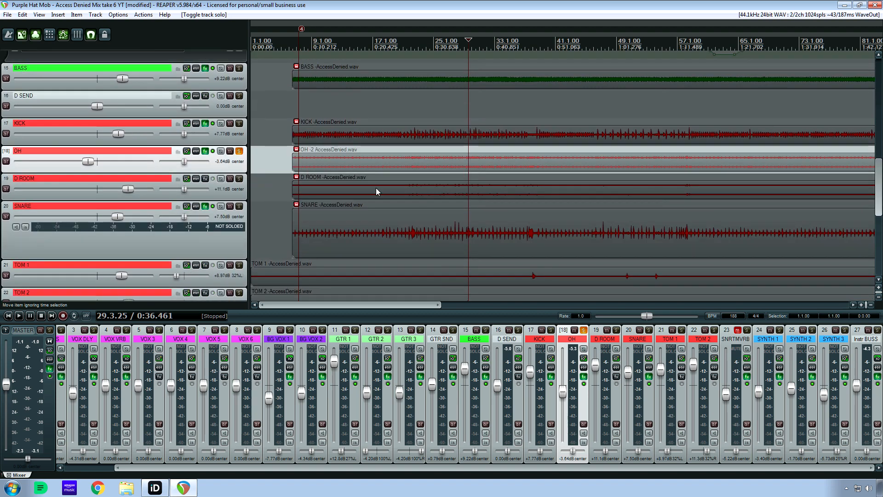
Examine the BitShiftGain and SAND3EQ plugins in the OH effects chain.
left_click(205, 151)
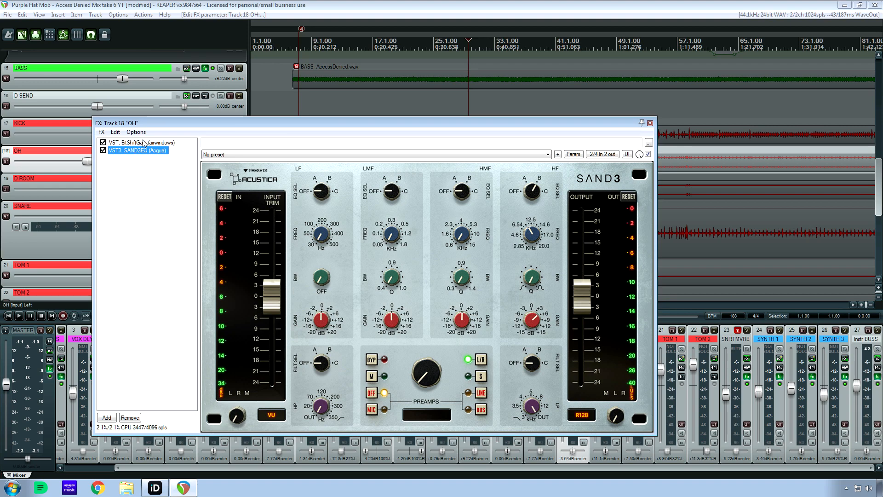
left_click(140, 143)
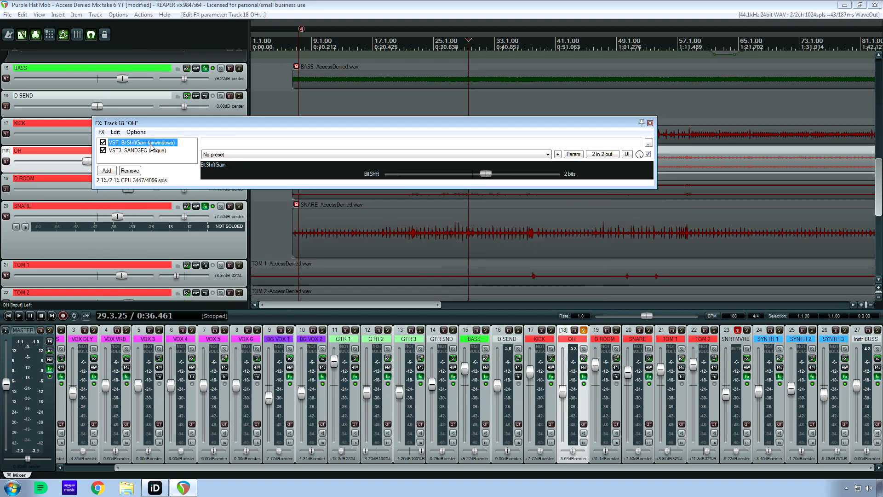
left_click(147, 151)
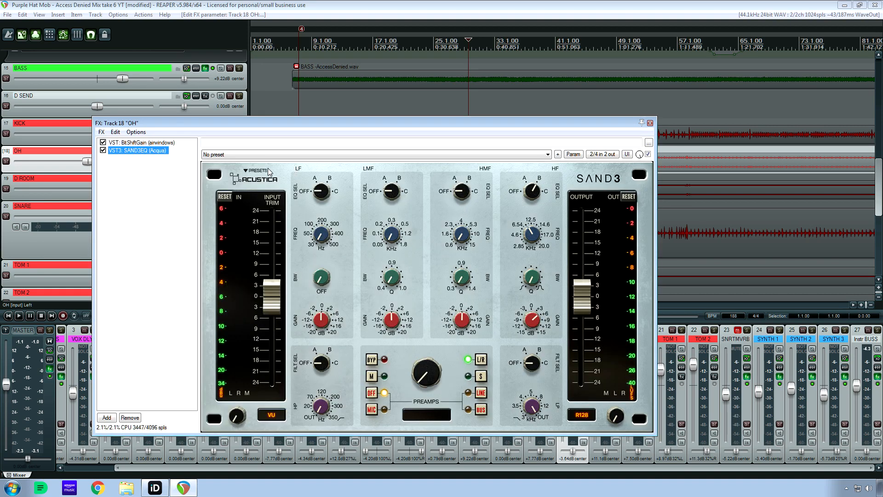
Review the BitShiftGain and SAND3EQ settings on OH once more and close its effects window.
left_click(163, 143)
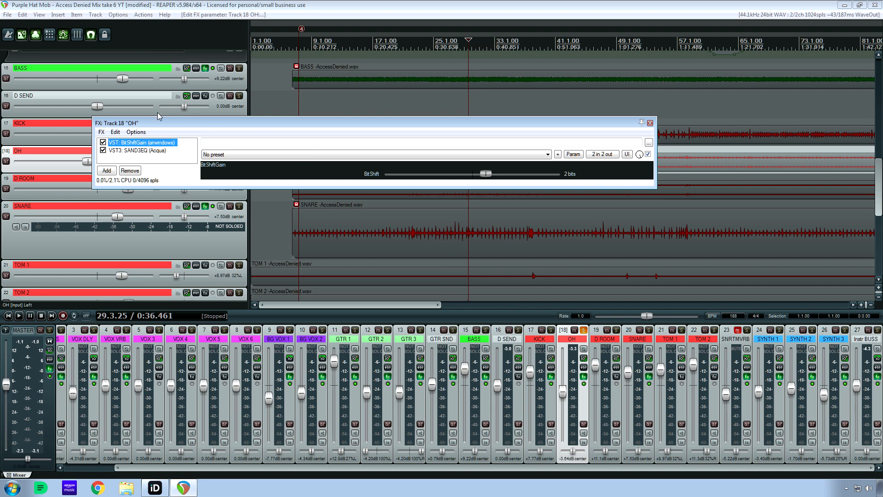
left_click(153, 151)
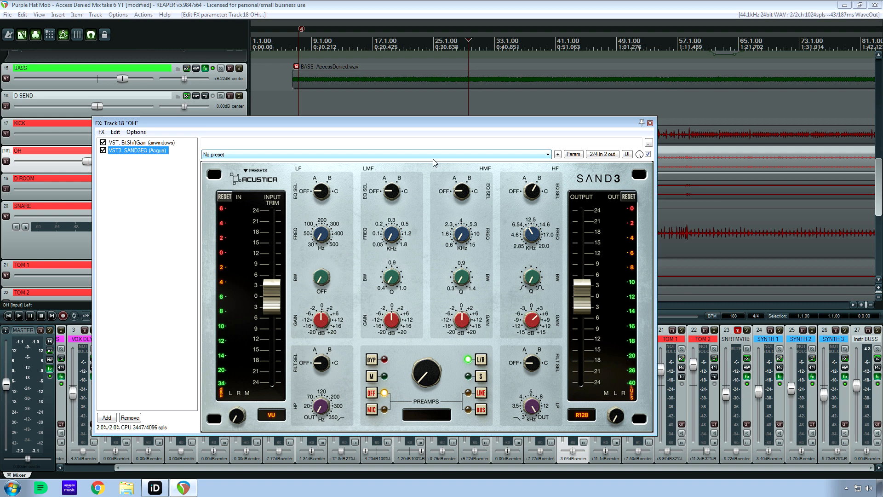
left_click(536, 281)
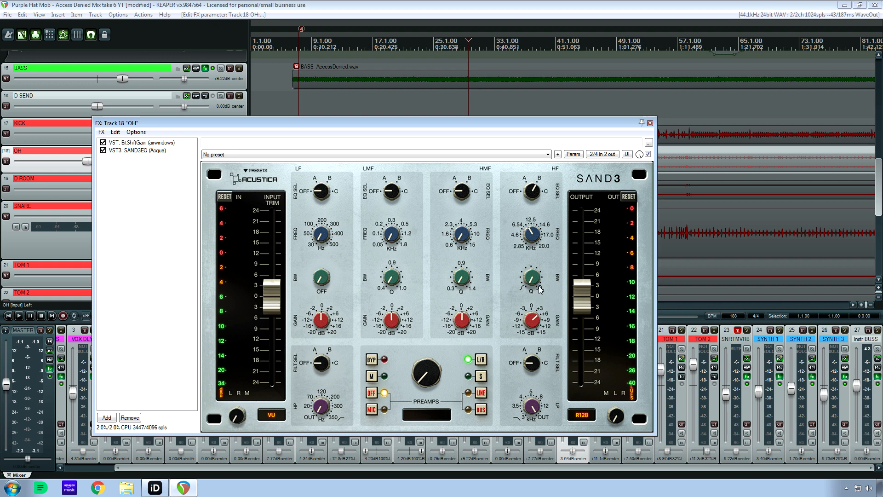
left_click(650, 123)
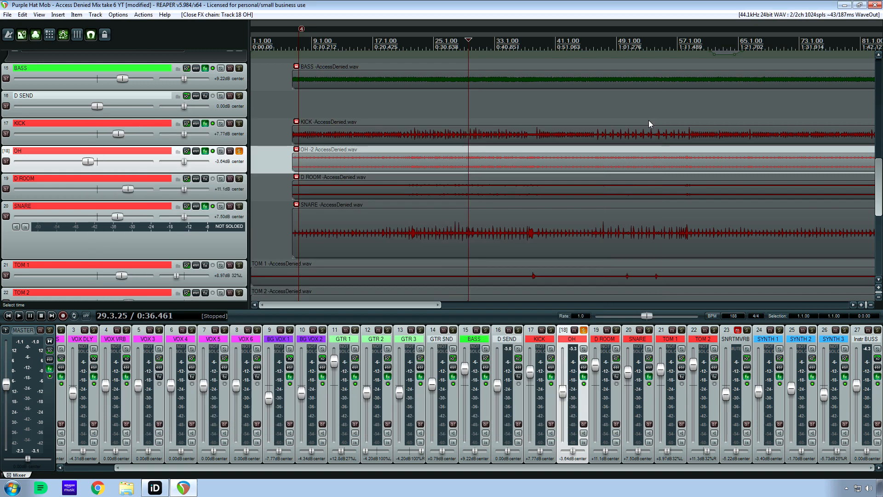
Compare the soloed OH track from 29.3.25 with SAND3EQ bypassed and enabled, keeping its effects window clear of the tracks, and close the window.
left_click(583, 376)
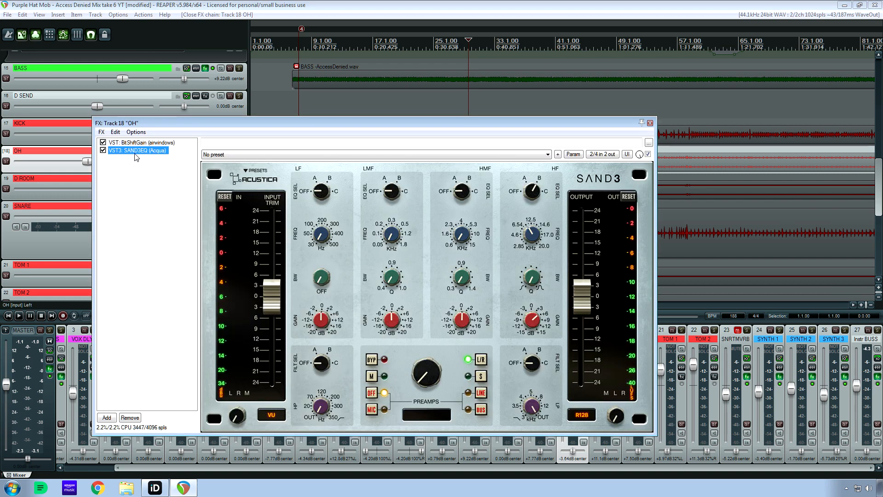
left_click(103, 150)
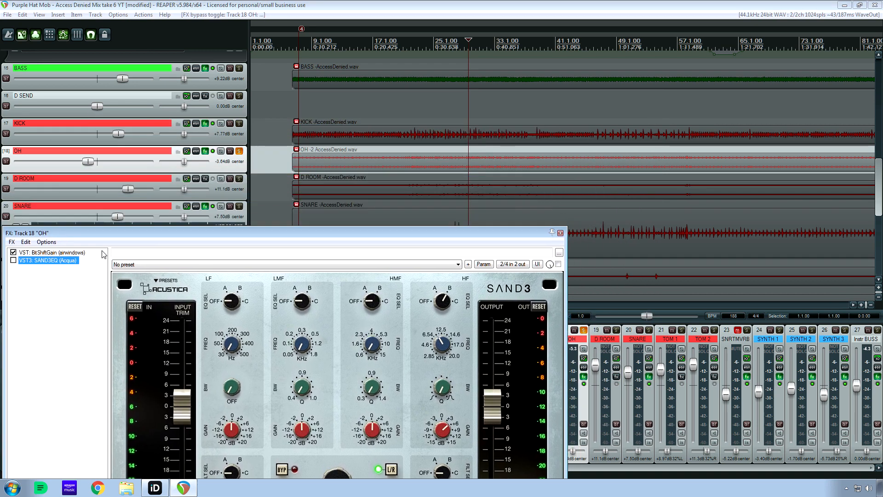
left_click_drag(102, 251, 138, 280)
left_click(424, 2)
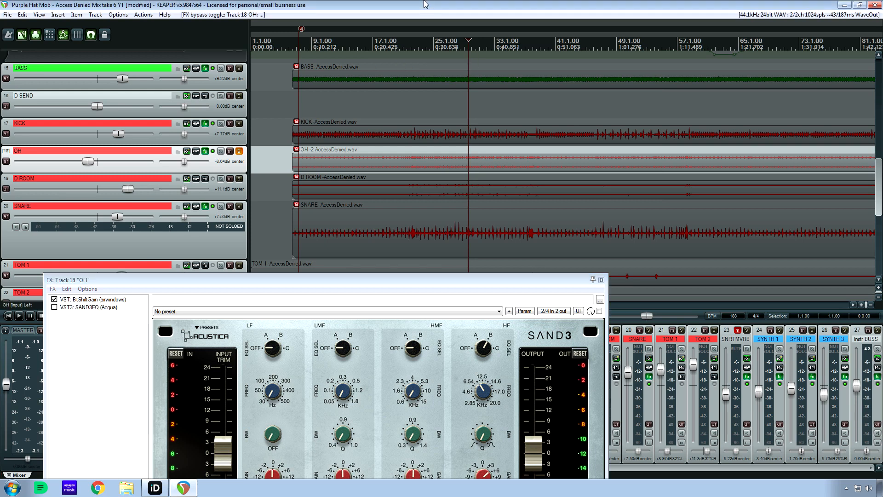
key("space")
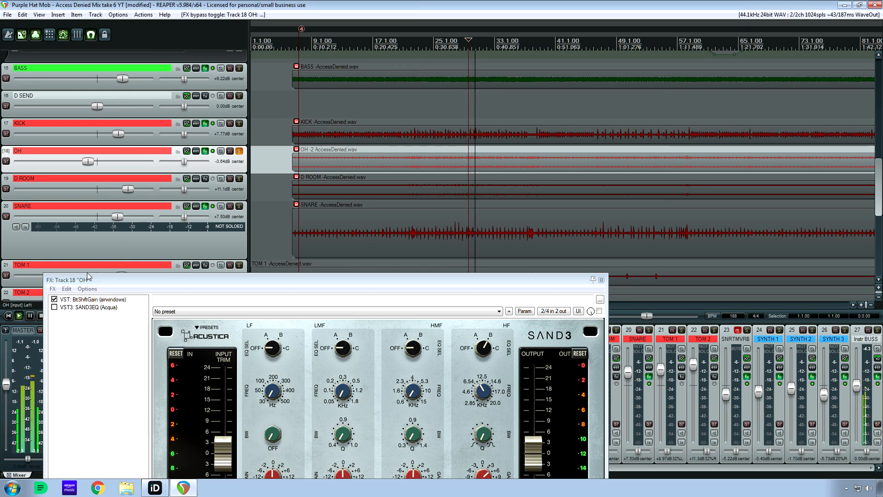
left_click(55, 307)
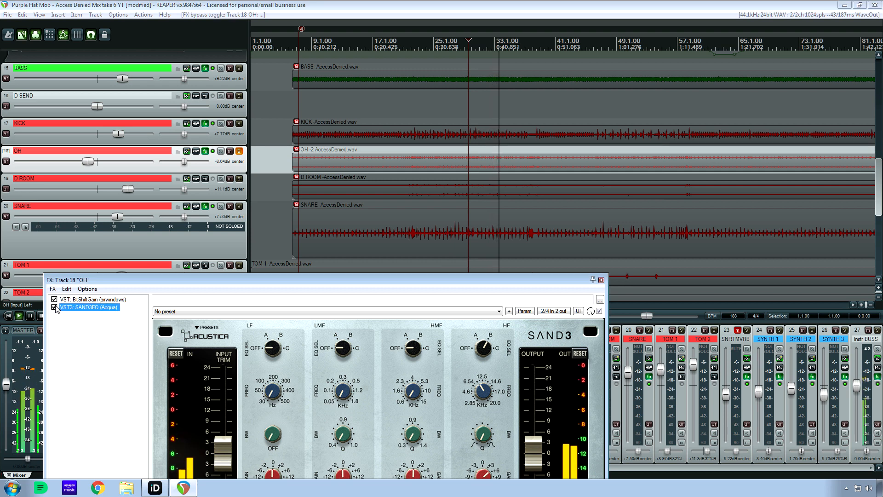
left_click(55, 307)
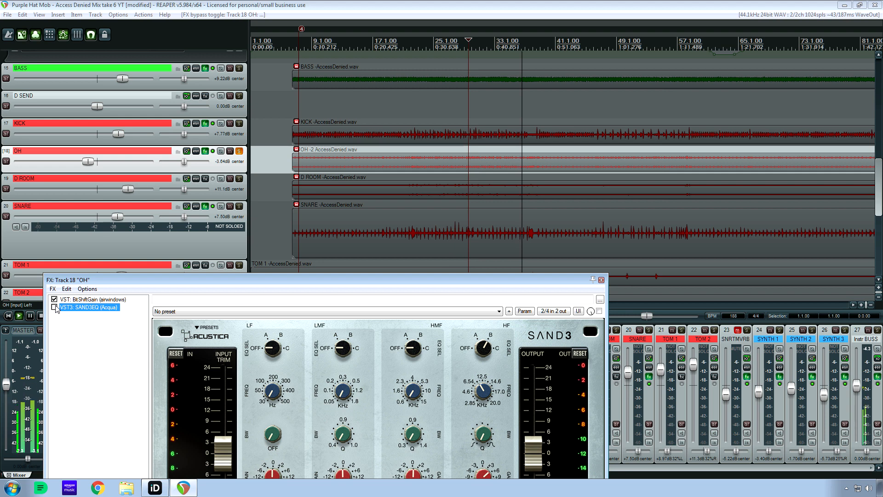
left_click(55, 308)
key("space")
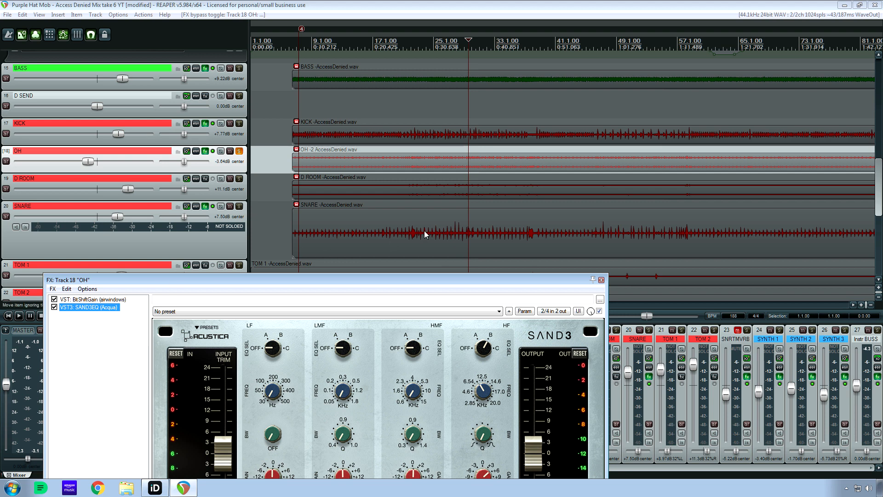
left_click(601, 279)
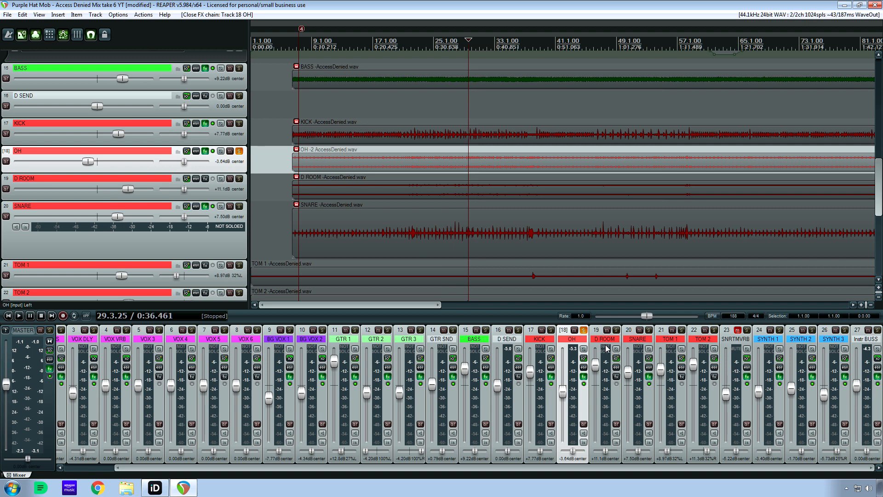
Compare OH alone against OH with D ROOM from 29.3.25, leaving D ROOM soloed alongside OH.
left_click(615, 330)
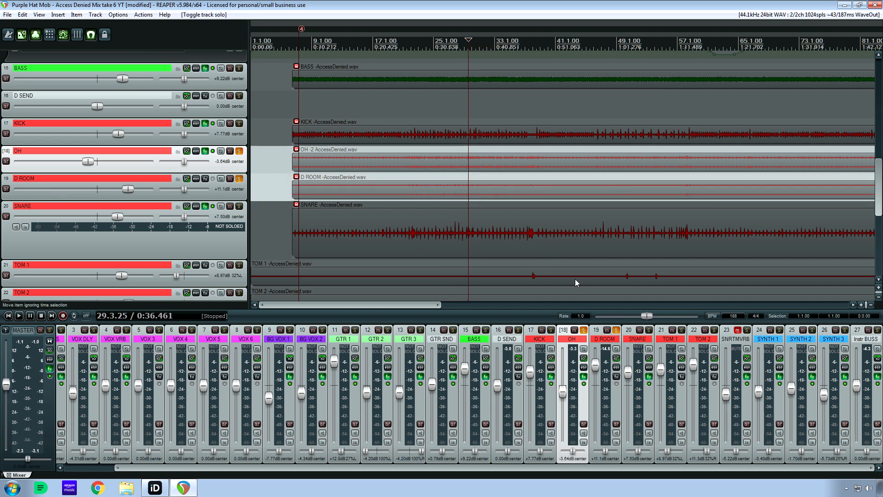
left_click(617, 330)
key("space")
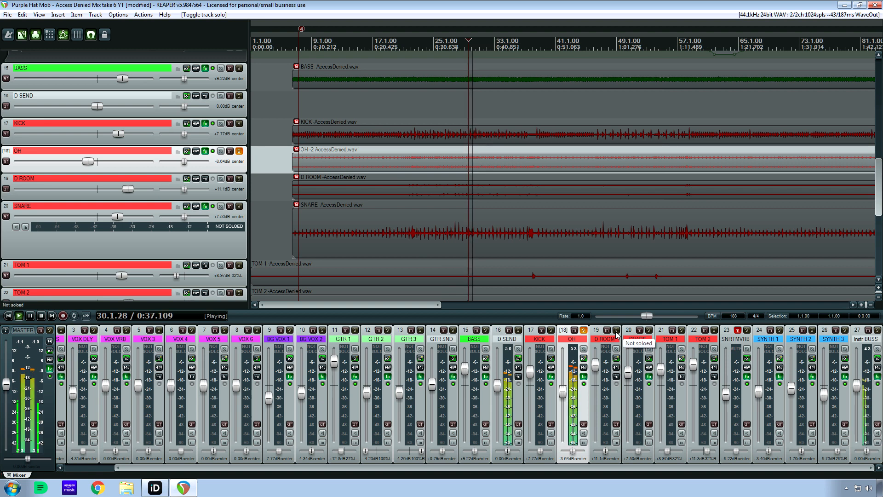
left_click(617, 331)
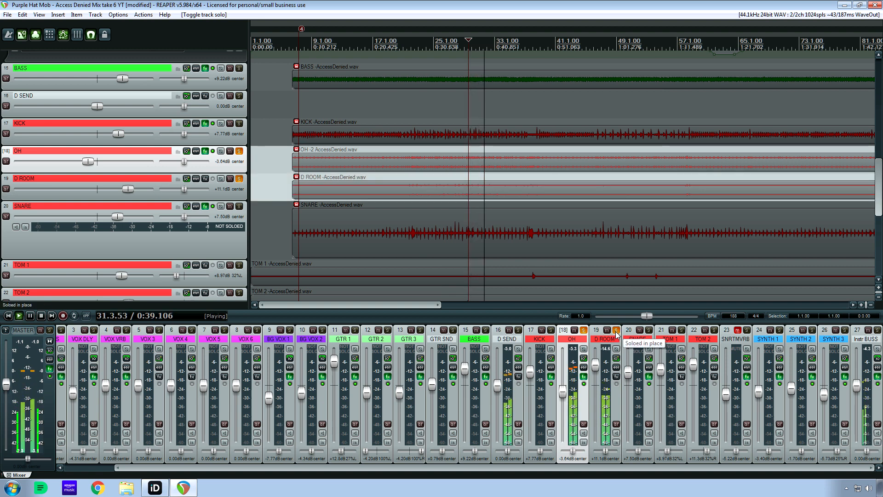
left_click(616, 330)
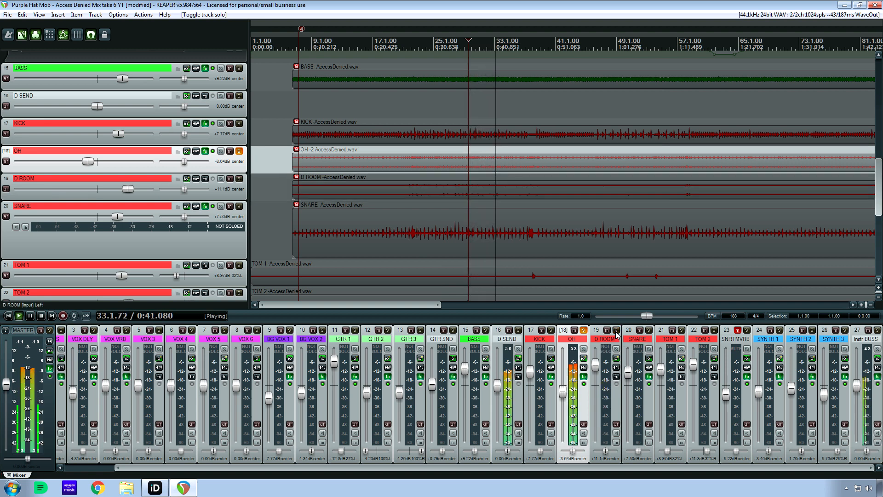
key("space")
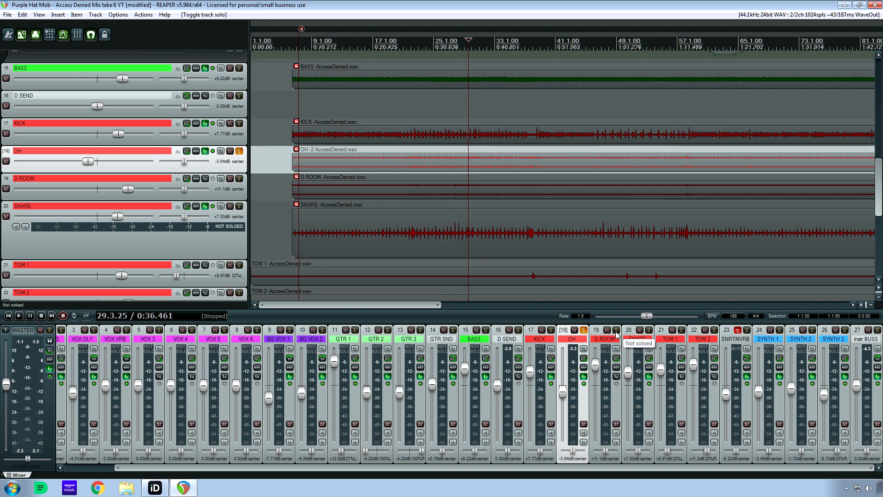
left_click(616, 331)
key("space")
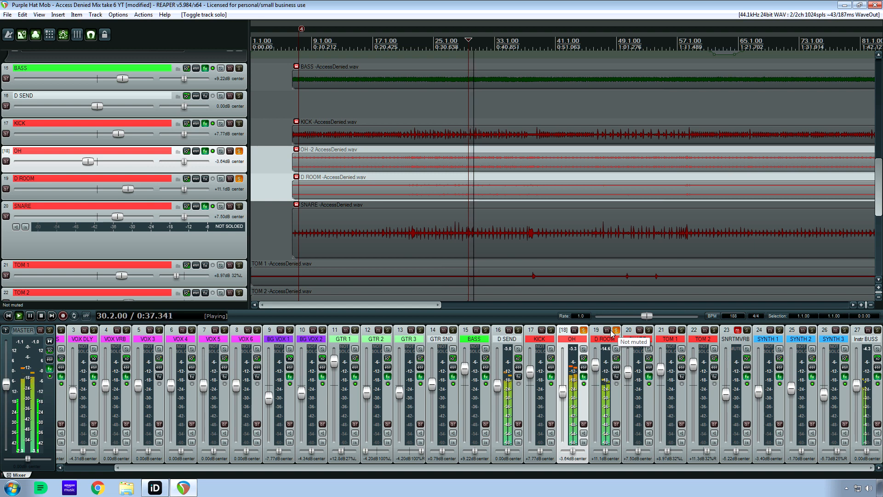
key("space")
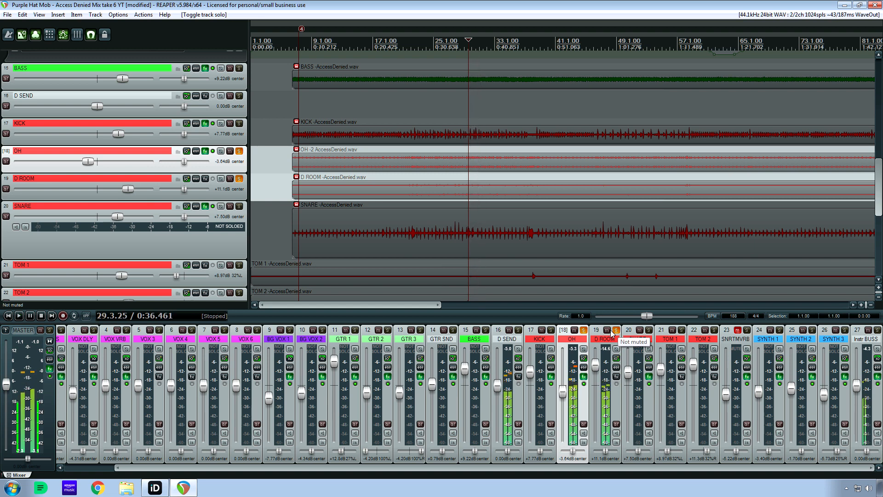
Add SNARE to the soloed OH and D ROOM tracks and view its effects chain, keeping KICK out of the solo group.
left_click(649, 330)
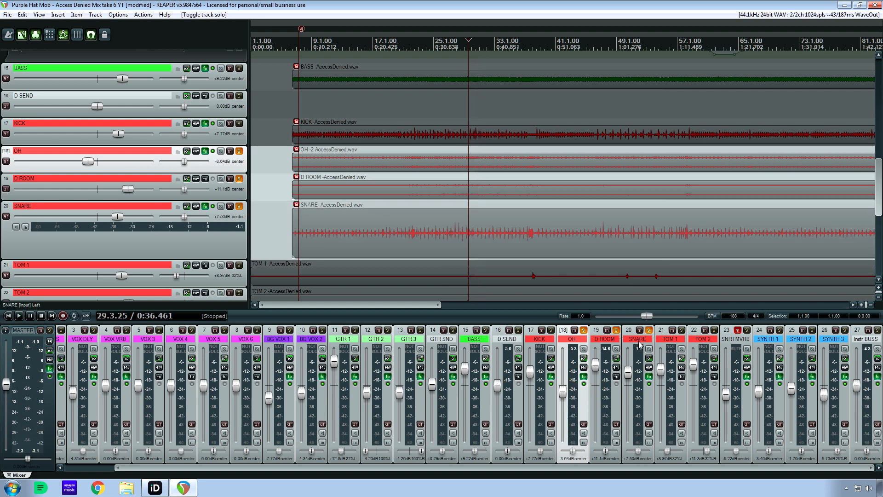
left_click(649, 377)
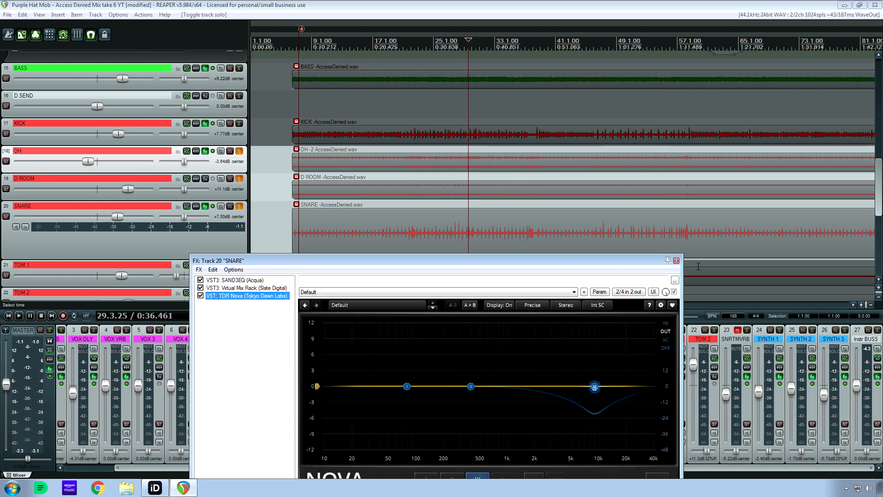
left_click(676, 261)
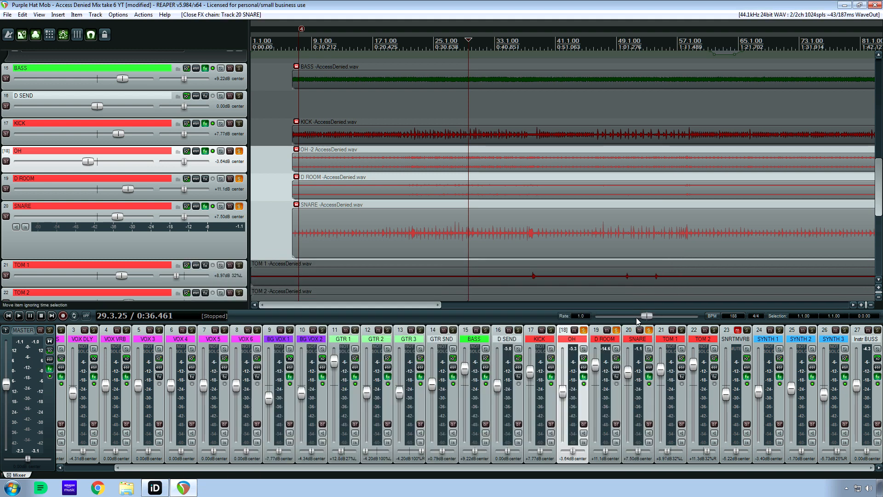
left_click(551, 330)
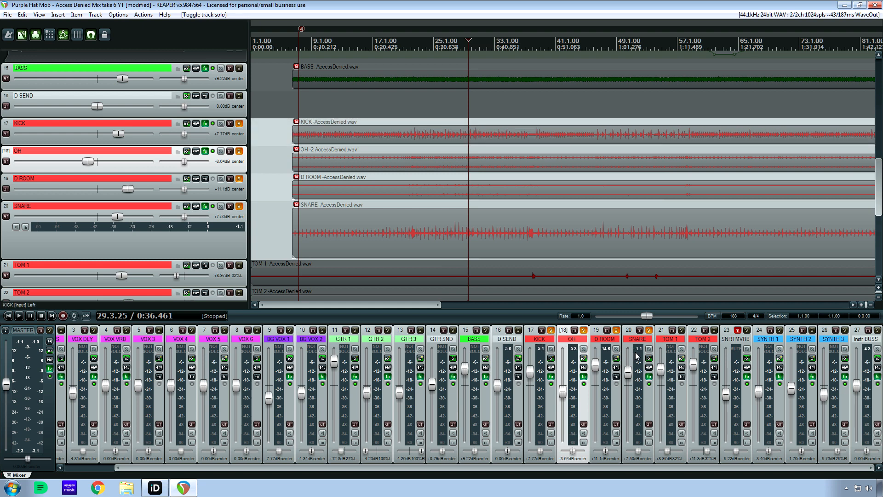
left_click(551, 331)
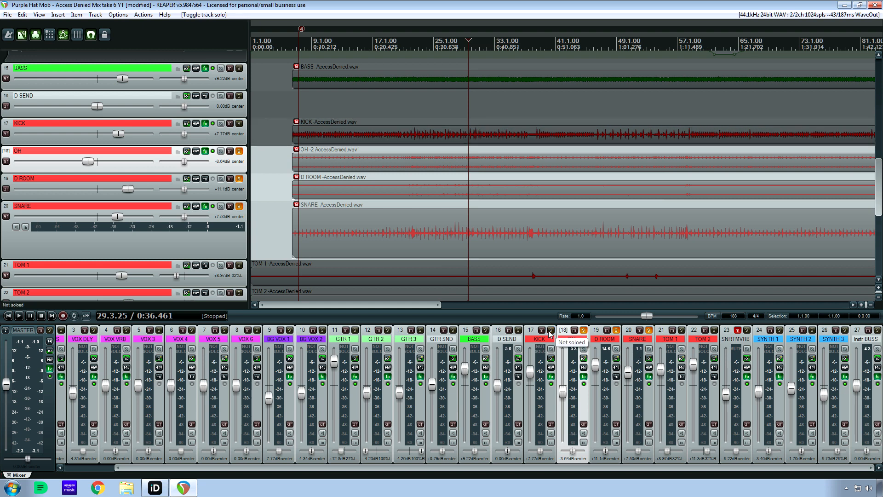
Play OH and D ROOM from 29.3.25, alternating SNARE in and out of the solo group to compare.
key("space")
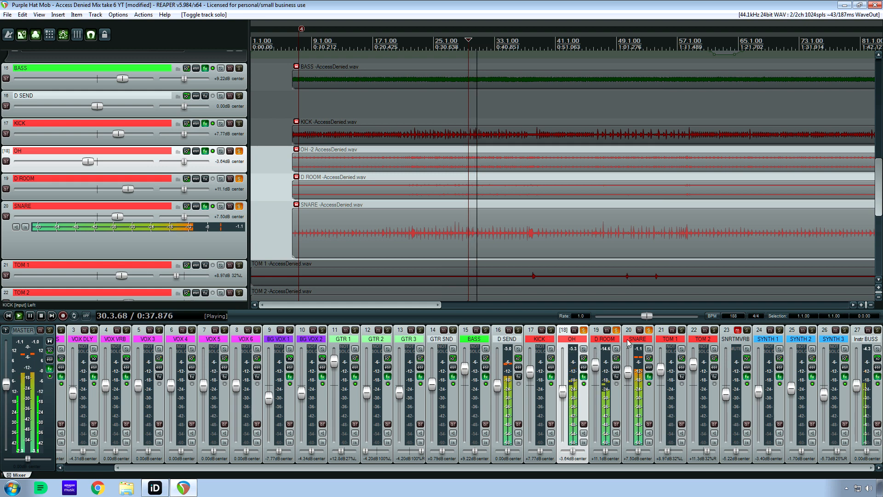
left_click(648, 330)
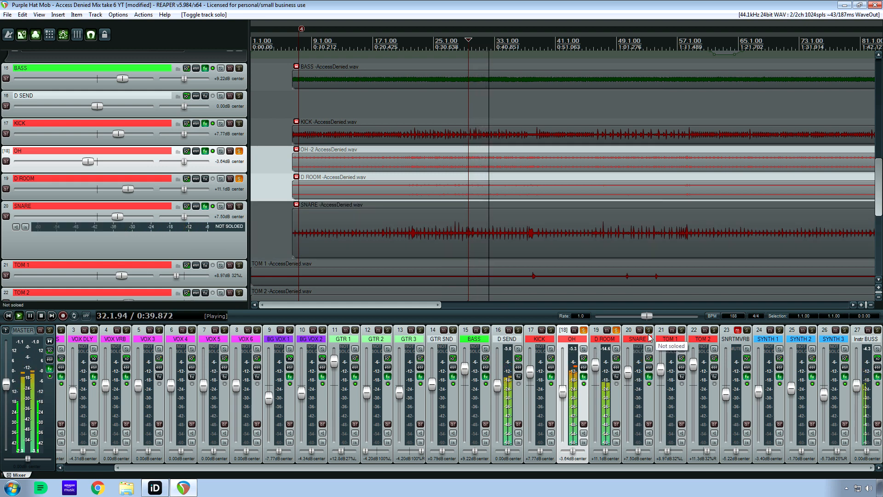
left_click(649, 330)
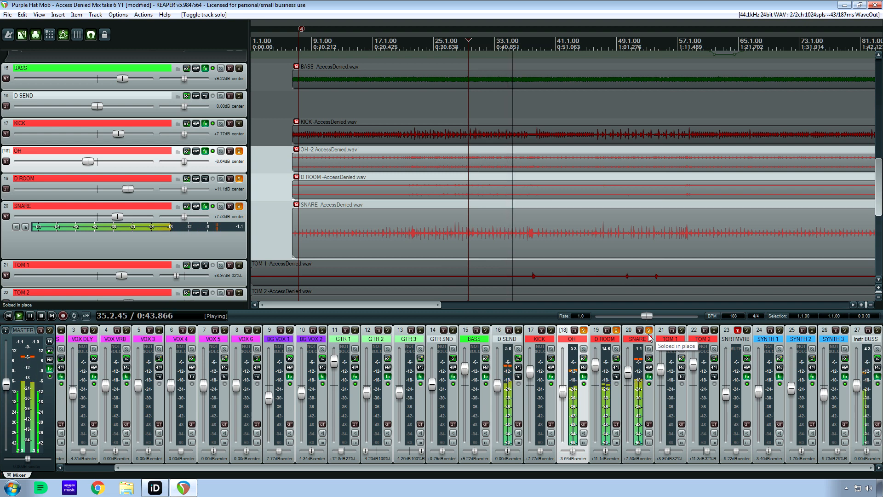
left_click(649, 337)
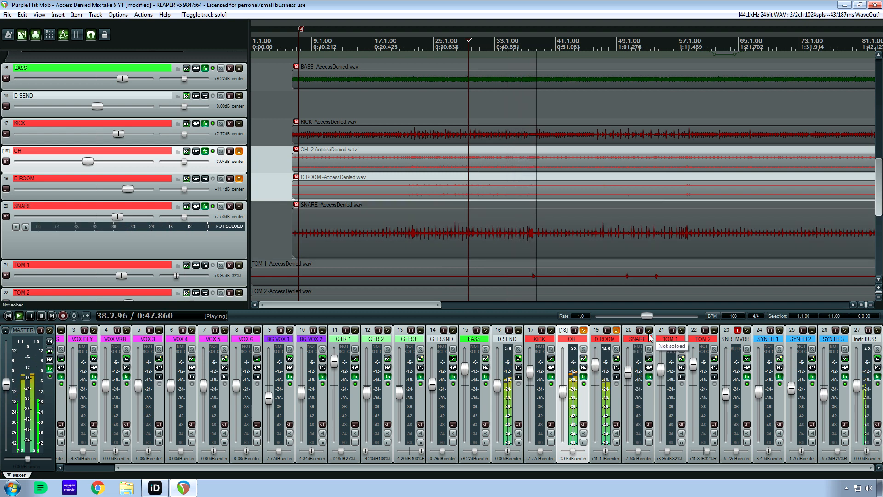
left_click(649, 331)
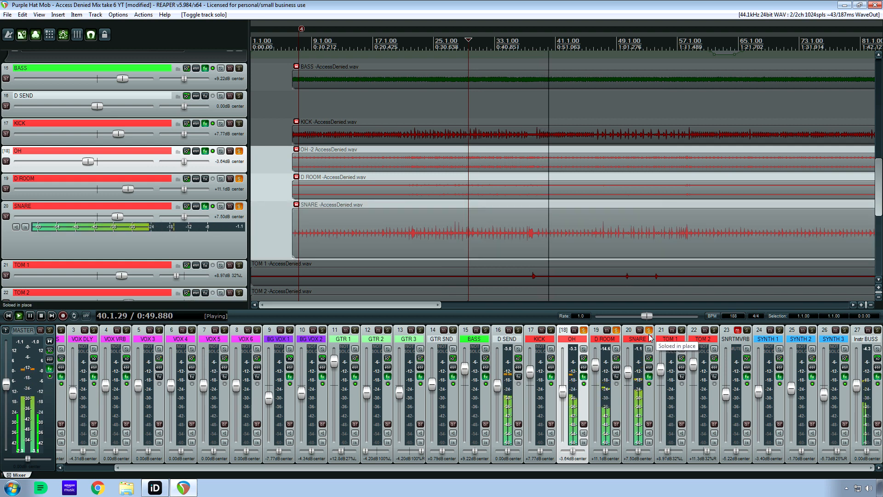
key("space")
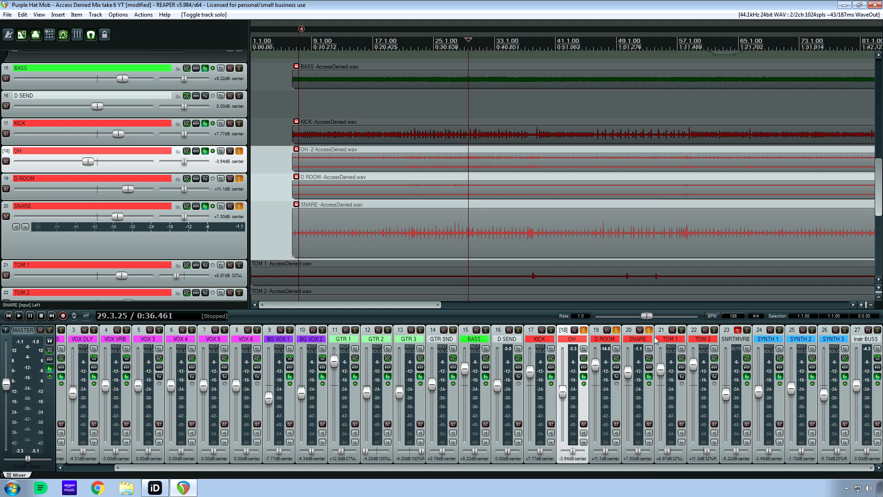
Add TOM 1 and TOM 2 to the soloed drums and play from 176.3.10, just before the tom hits.
left_click(603, 173)
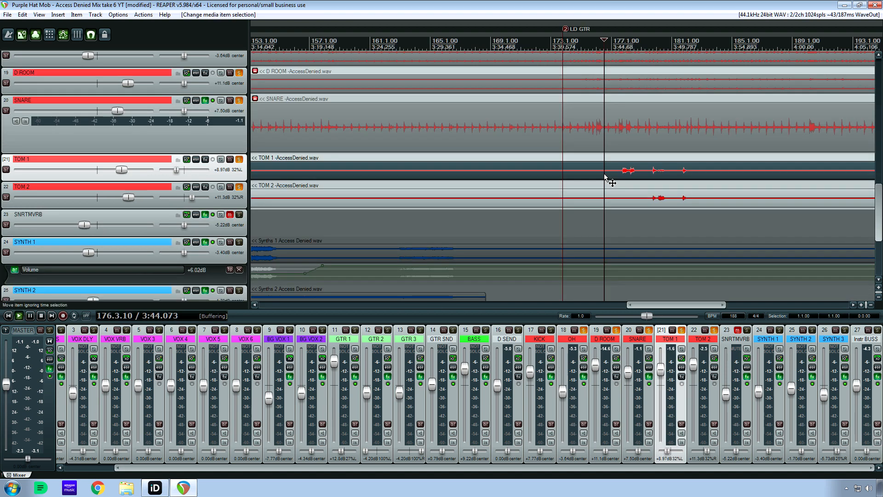
key("space")
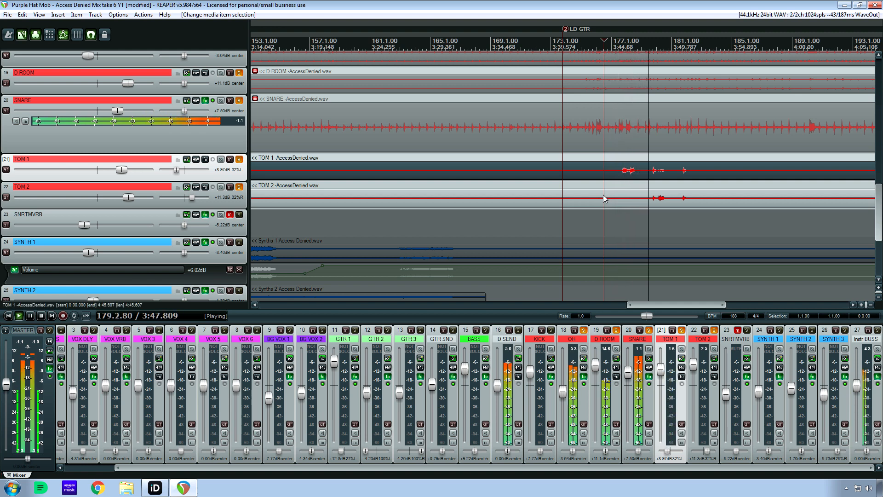
key("space")
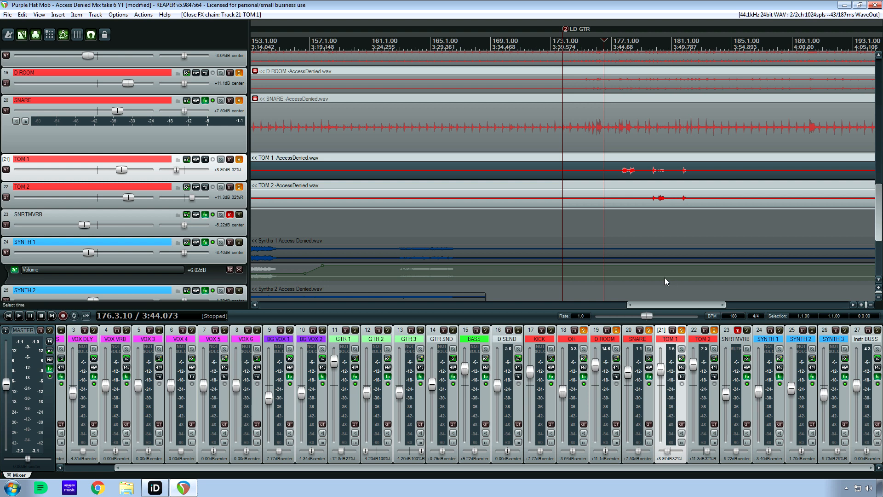
Check the TOM 1 and TOM 2 panning, toggle the SNRTMVRB mute, and take D ROOM out of the solo group.
mouse_move(705, 456)
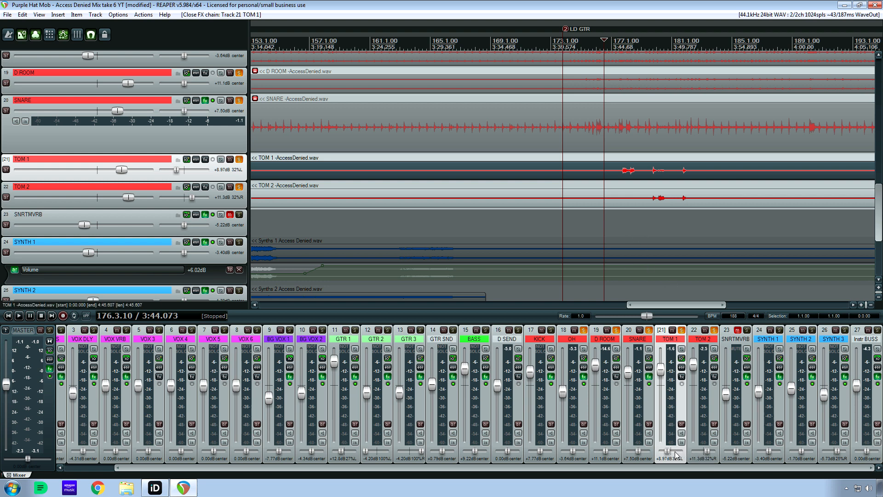
mouse_move(668, 453)
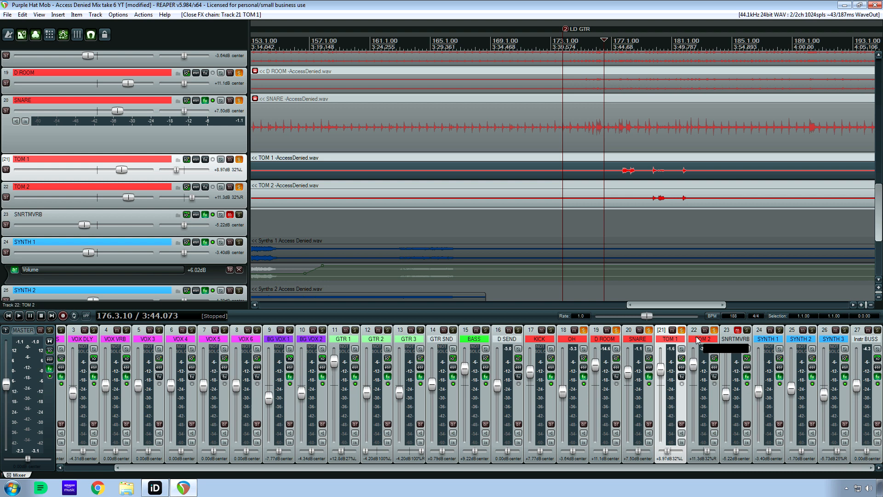
left_click(738, 330)
left_click(738, 330)
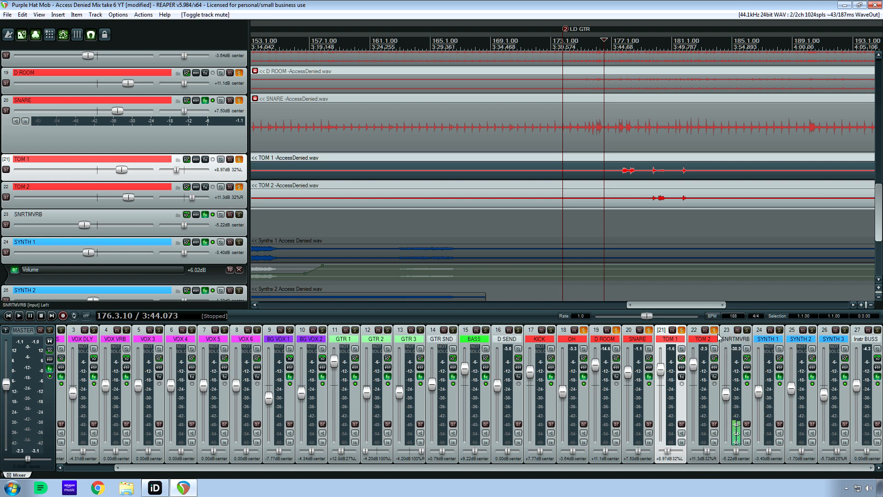
left_click(616, 331)
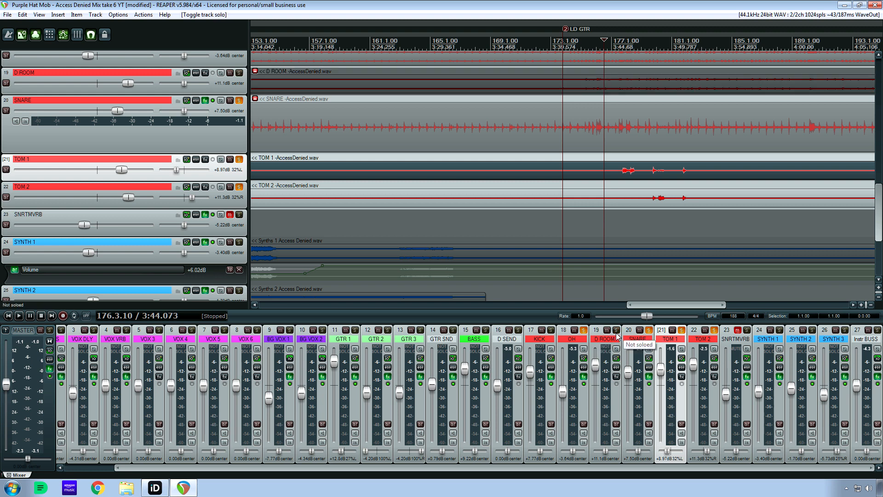
Unmute SNRTMVRB and play the soloed drums from 176.3.10, first with SNRTMVRB soloed and again with its solo off.
left_click(738, 329)
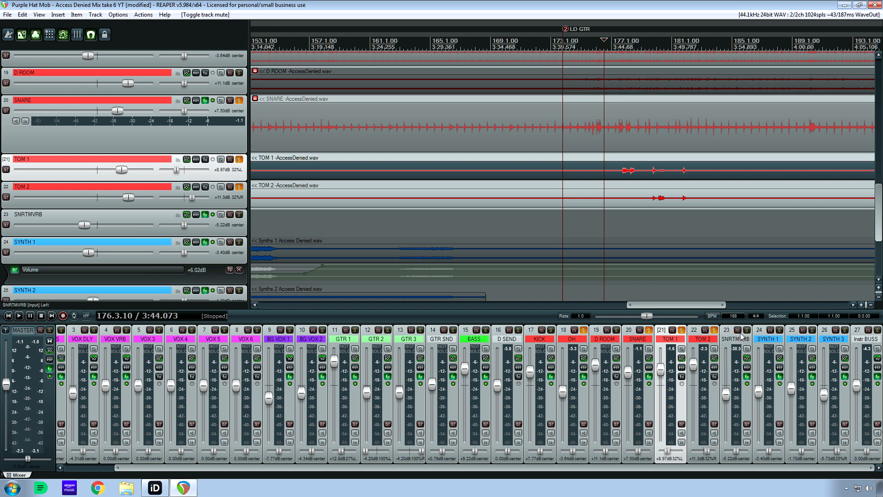
left_click(747, 330)
key("space")
key("space")
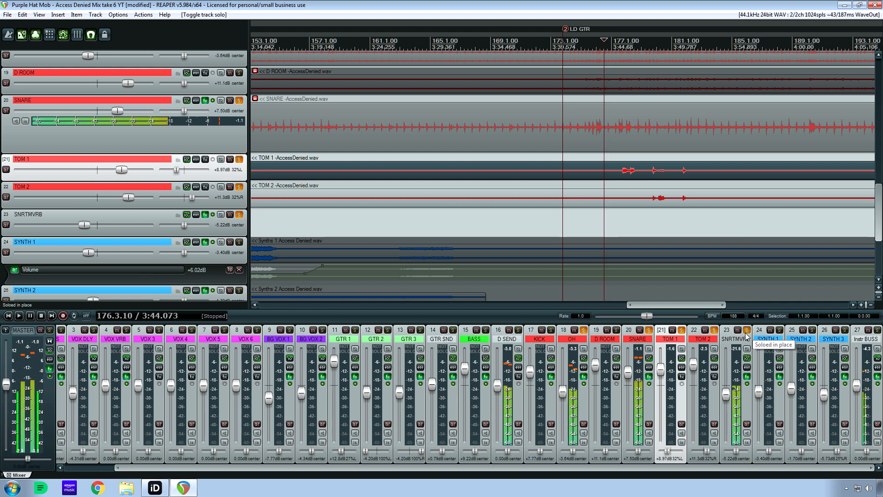
left_click(746, 333)
key("space")
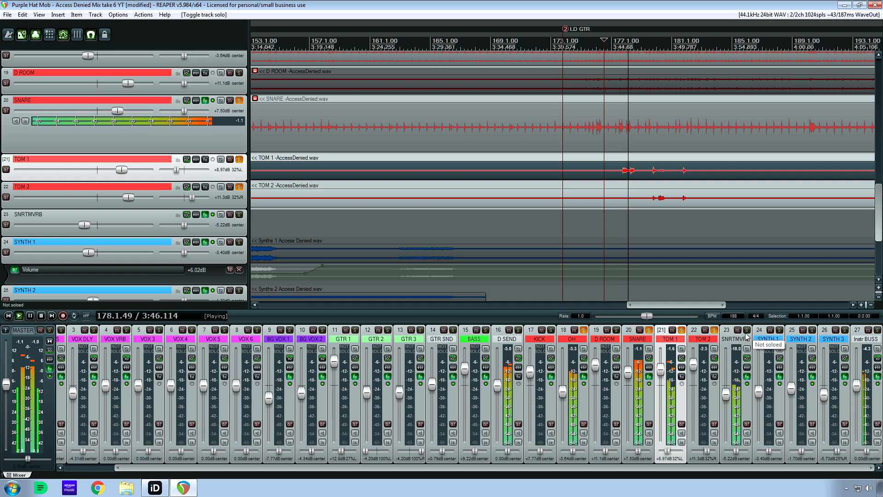
Mute SNRTMVRB and replay the tom hits from 176.3.10 to compare without reverb, briefly toggling the D ROOM mute.
left_click(738, 330)
key("space")
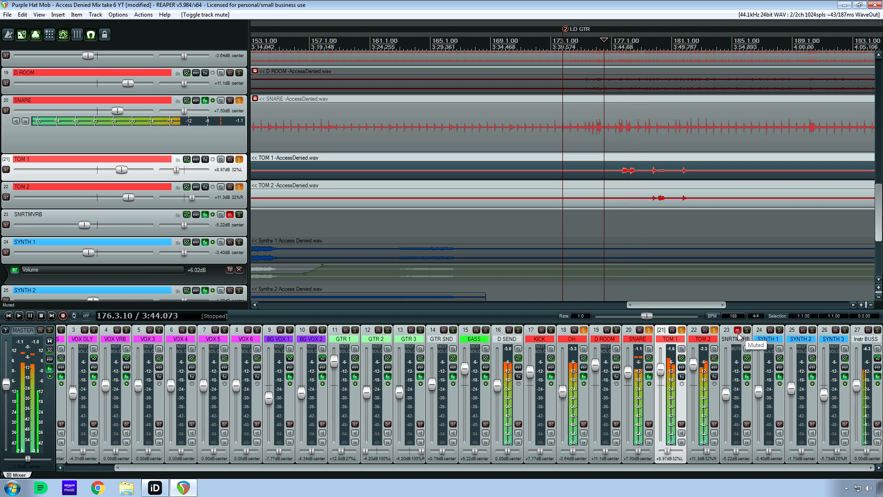
key("space")
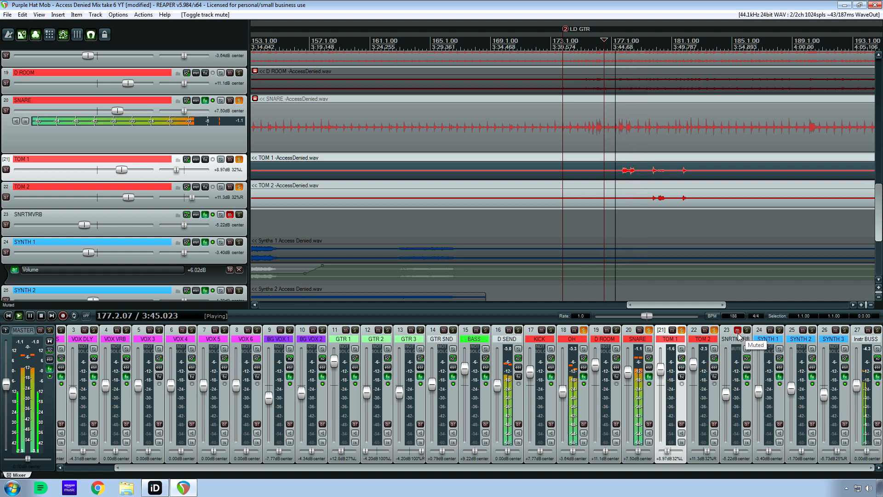
left_click(607, 330)
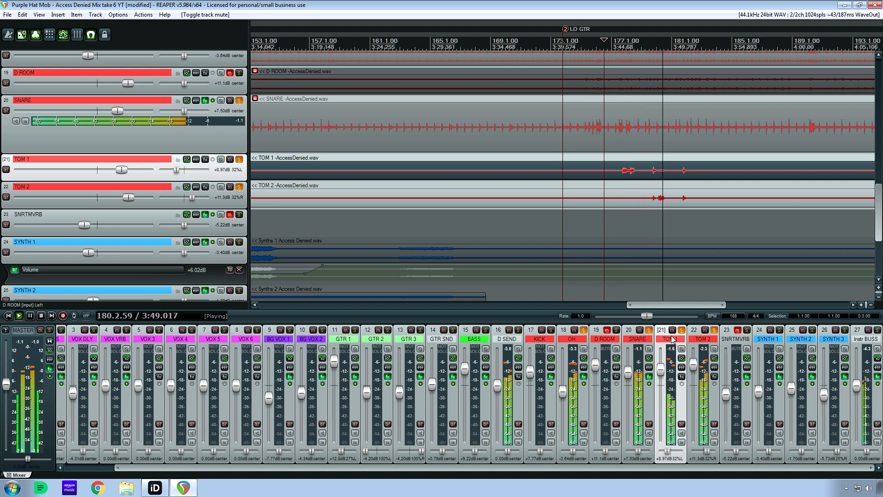
key("space")
left_click(606, 330)
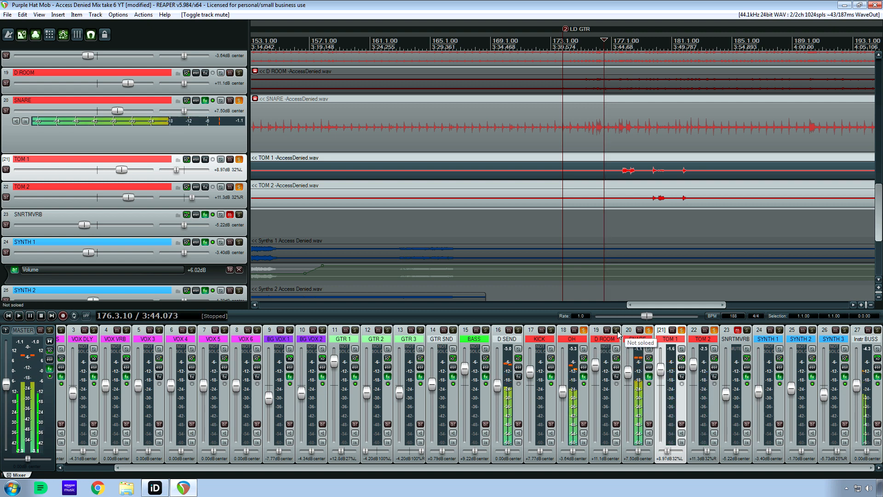
Play from 169.2.25, adding D ROOM to the solo group and unmuting SNRTMVRB during playback.
left_click(494, 45)
key("space")
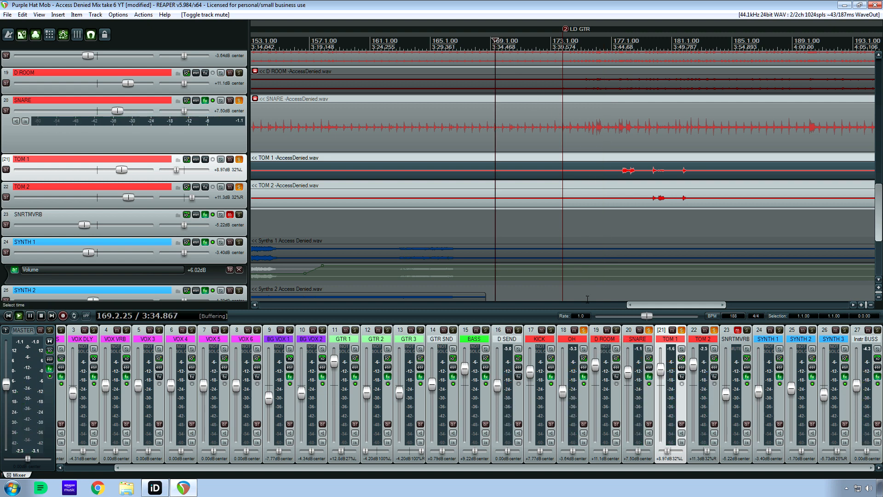
left_click(617, 331)
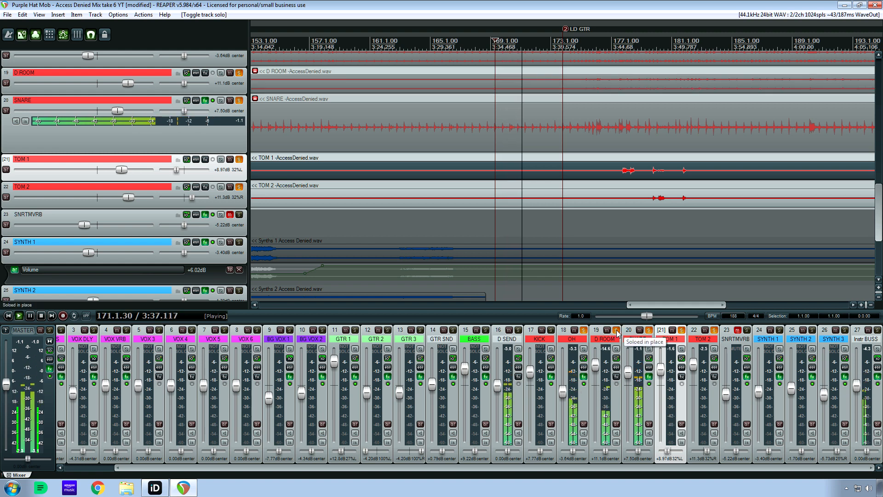
left_click(737, 330)
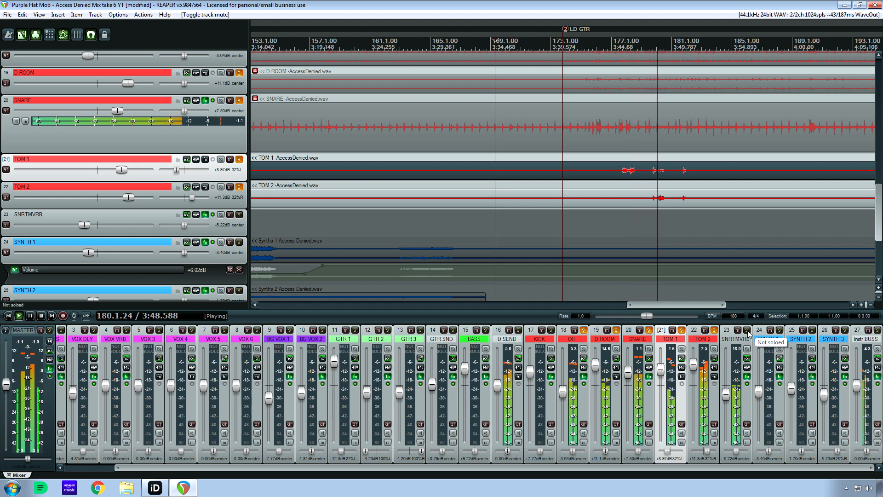
key("space")
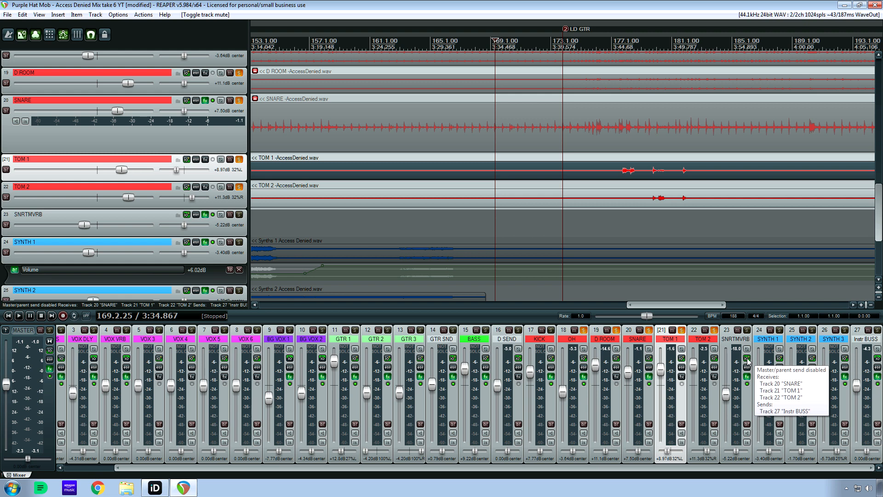
Examine the sends and receives in the SNRTMVRB track's routing window, moving it clear of the mixer, and close it.
left_click(748, 361)
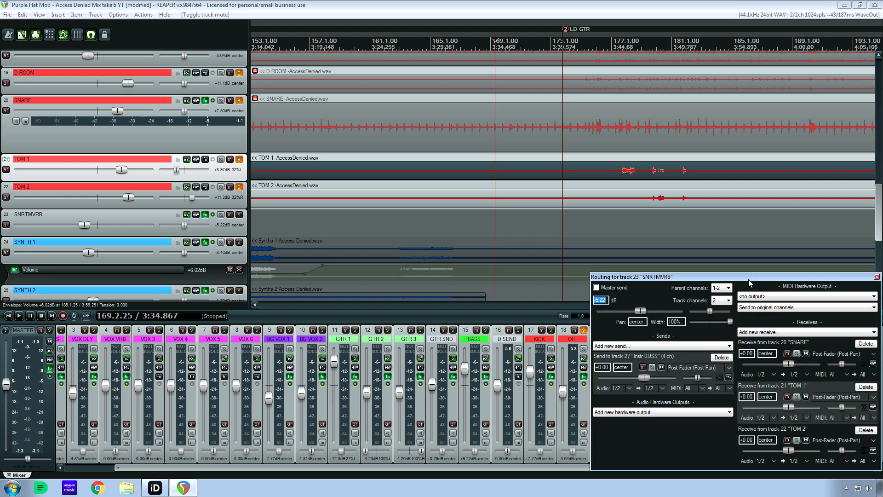
left_click_drag(749, 277, 314, 211)
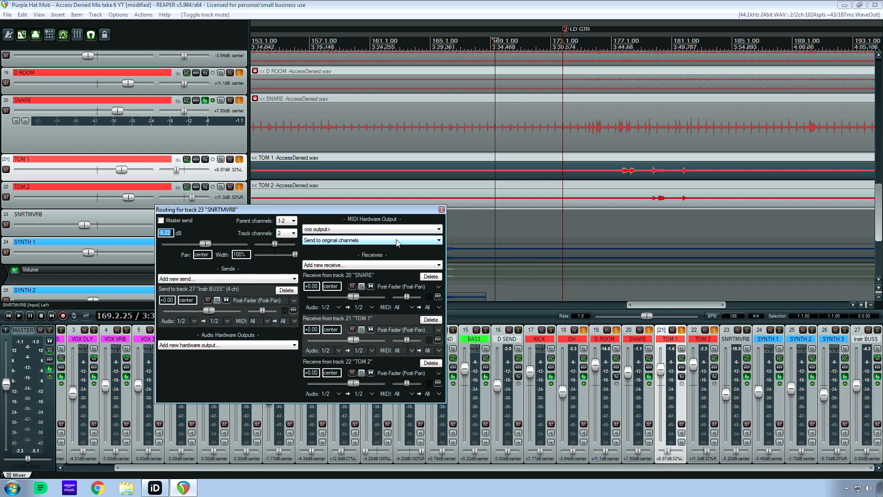
left_click(442, 209)
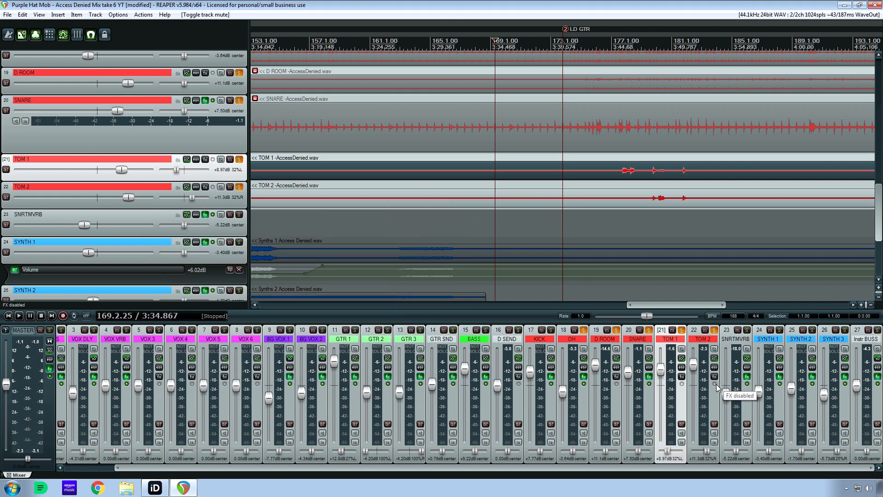
View the SNRTMVRB effects chain, showing the IIEQ Pro equalizer and the Abbey Road Plates reverb.
left_click(747, 378)
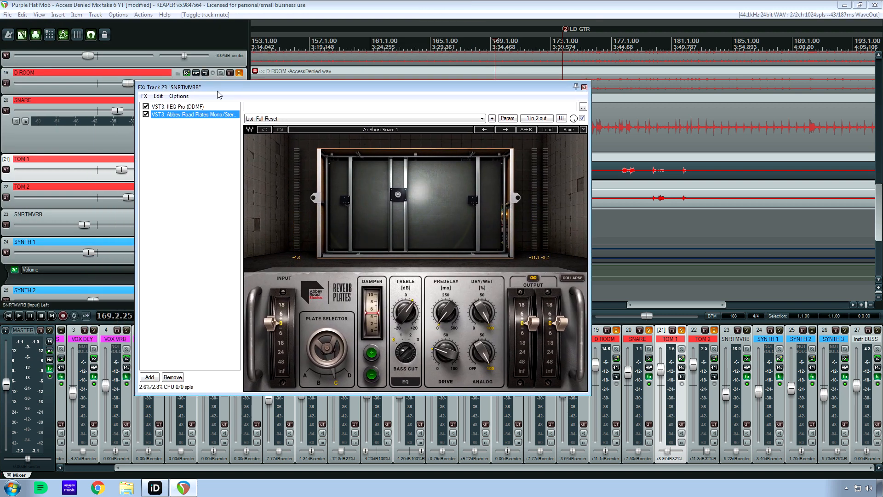
left_click(191, 107)
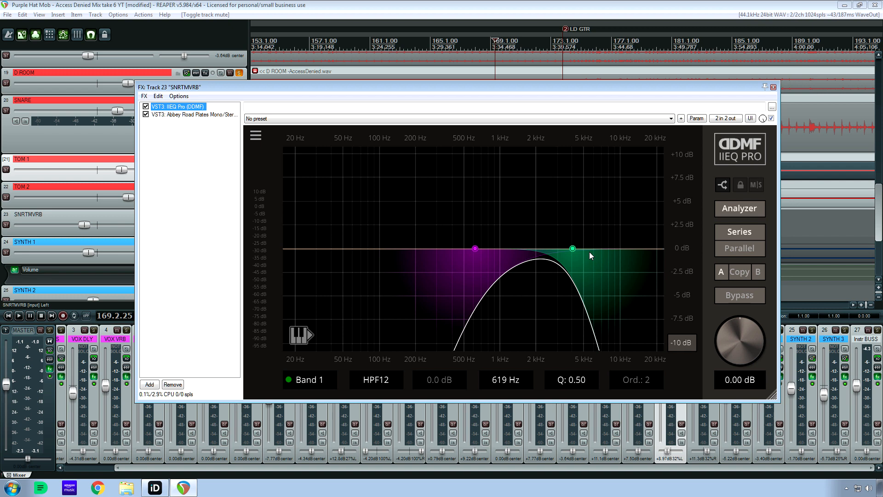
left_click(189, 114)
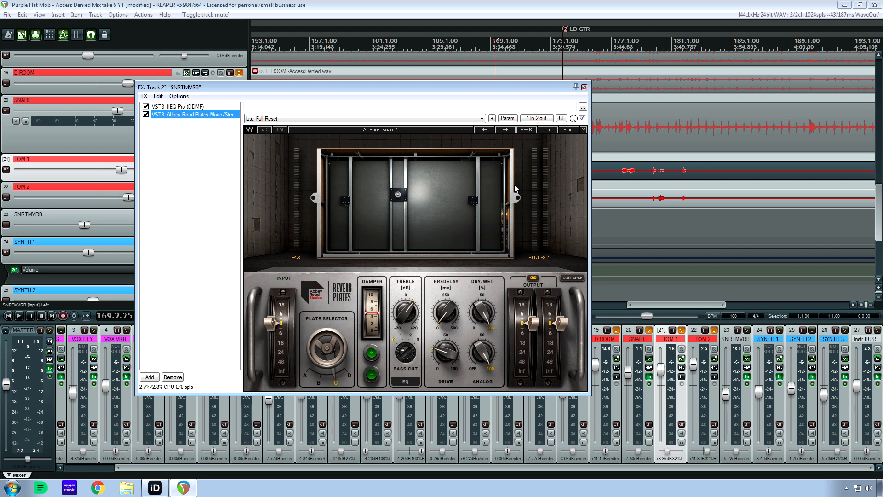
Play the drums from 169.2.25, muting and unmuting SNRTMVRB to compare the mix with and without reverb.
key("space")
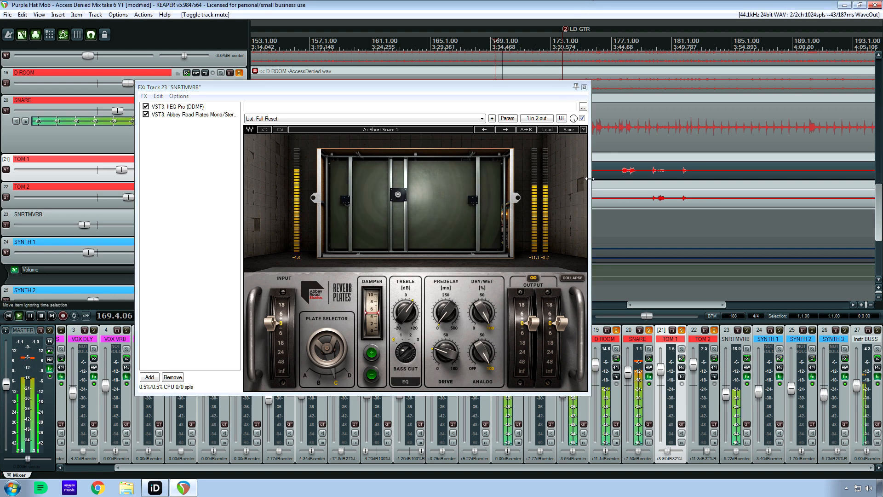
left_click(737, 330)
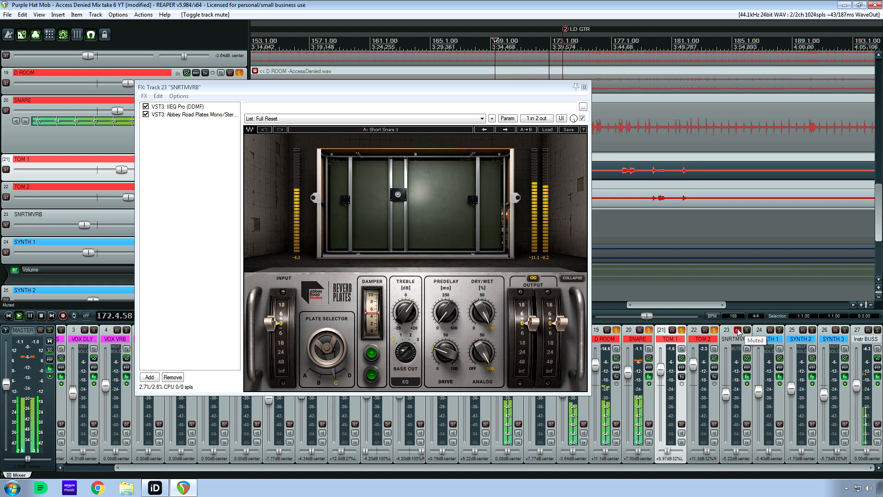
left_click(737, 329)
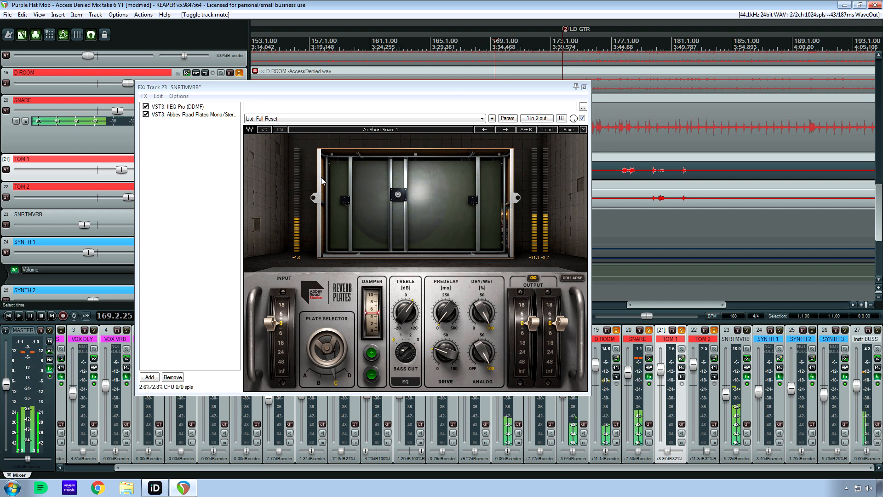
key("space")
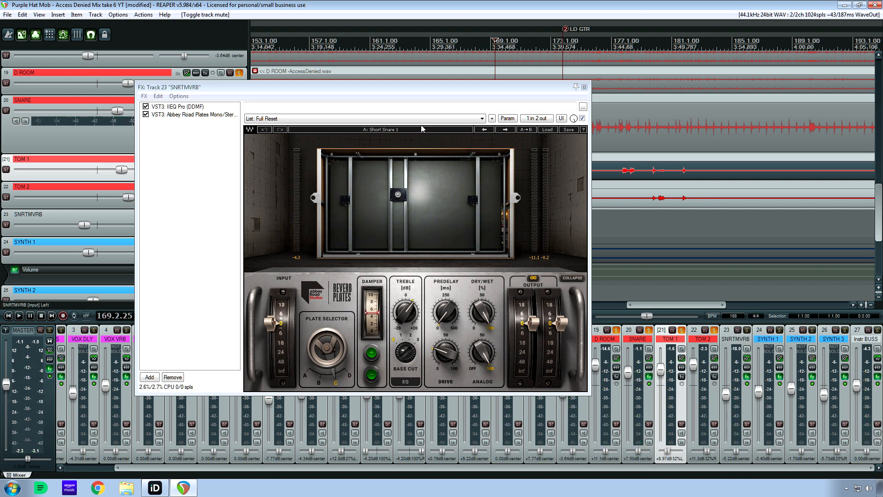
Compare the reverb with IIEQ Pro bypassed and enabled during playback, leave it enabled, and close the SNRTMVRB effects chain.
left_click(156, 107)
left_click(146, 106)
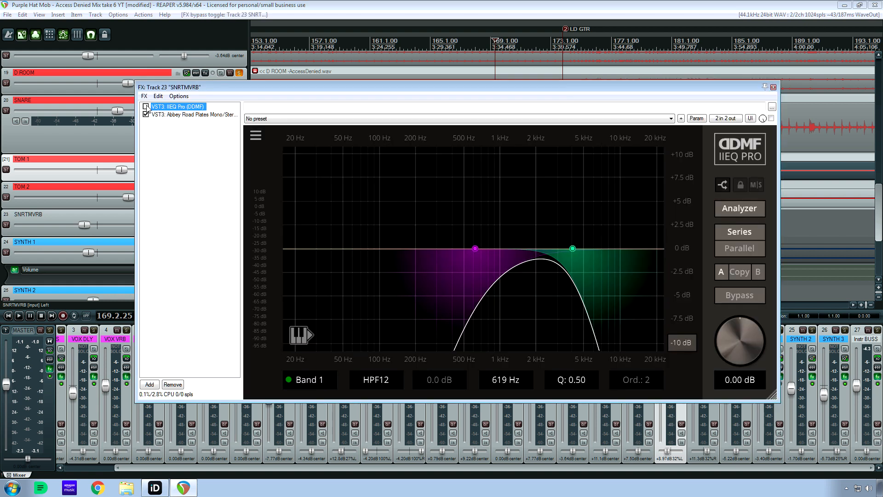
key("space")
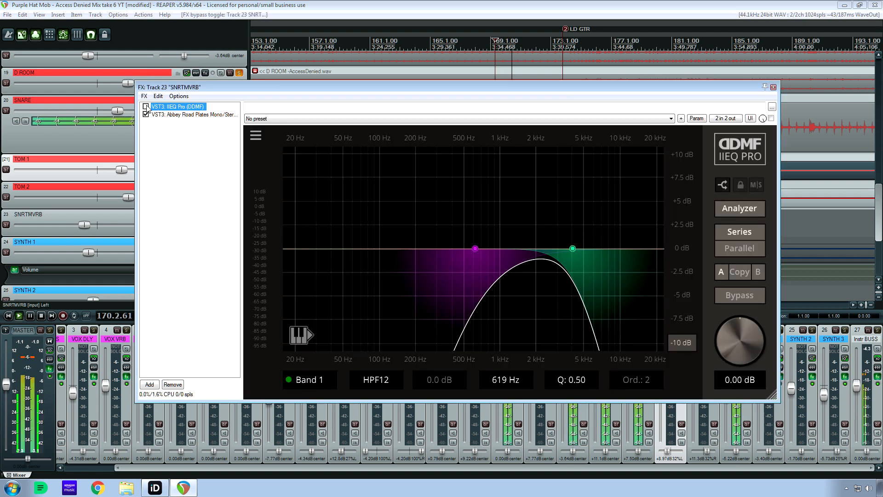
left_click(146, 106)
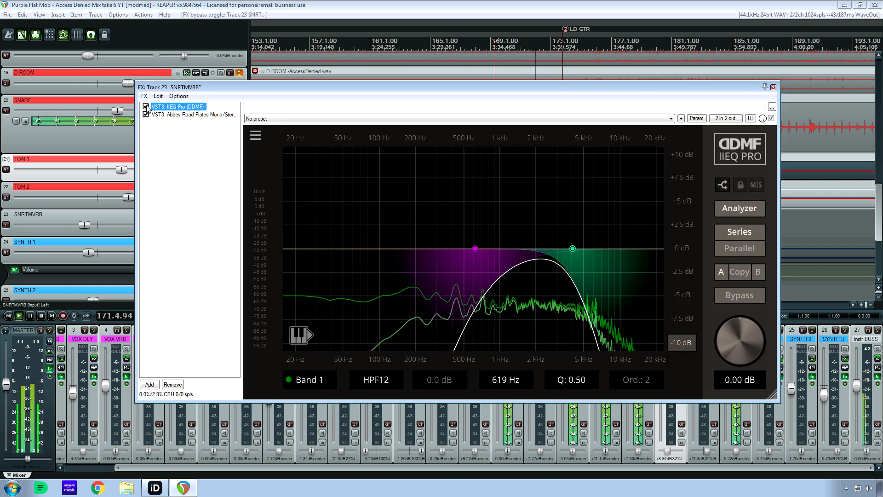
left_click(146, 106)
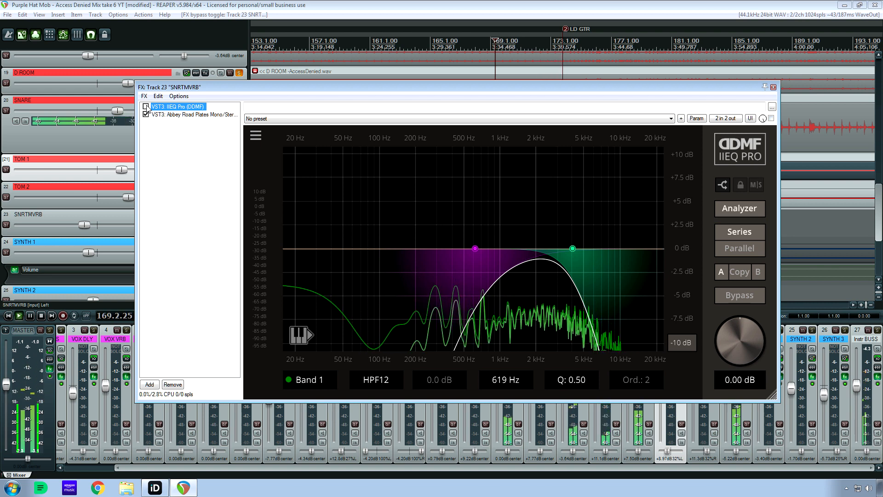
left_click(146, 107)
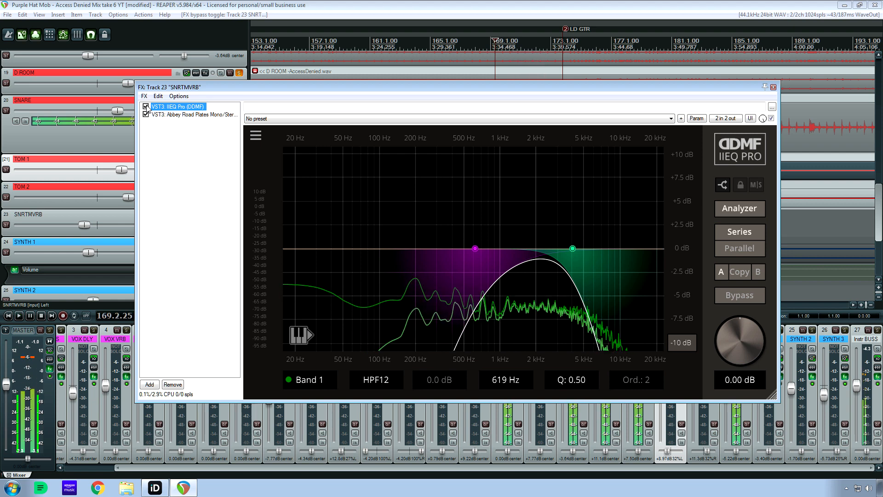
key("space")
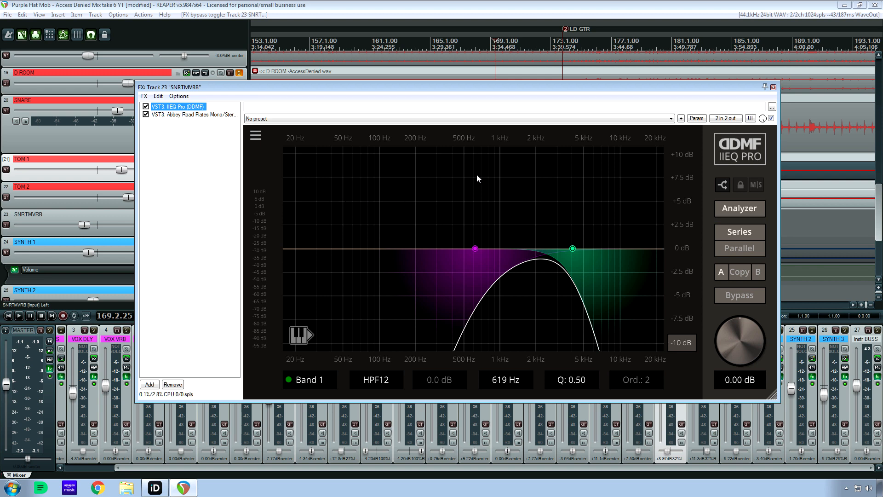
left_click(773, 88)
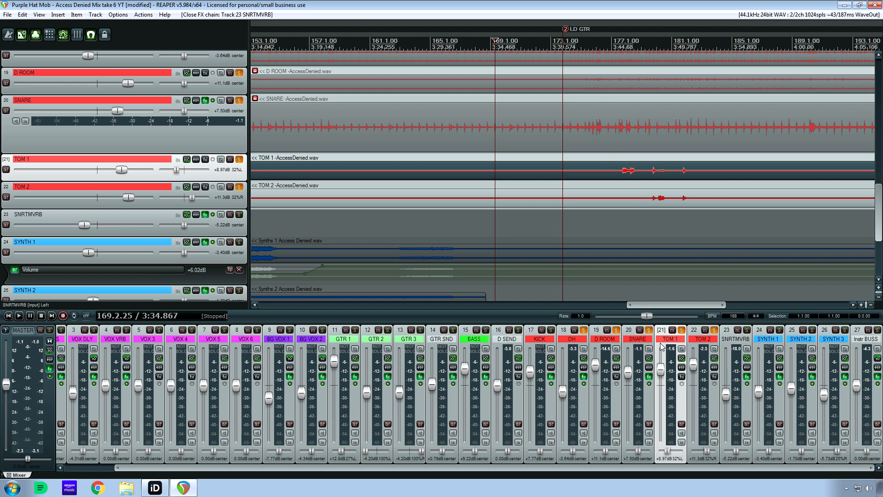
Add KICK and SNRTMVRB to the solo group and play the full drum mix from 169.2.25 through the tom hits.
left_click(550, 330)
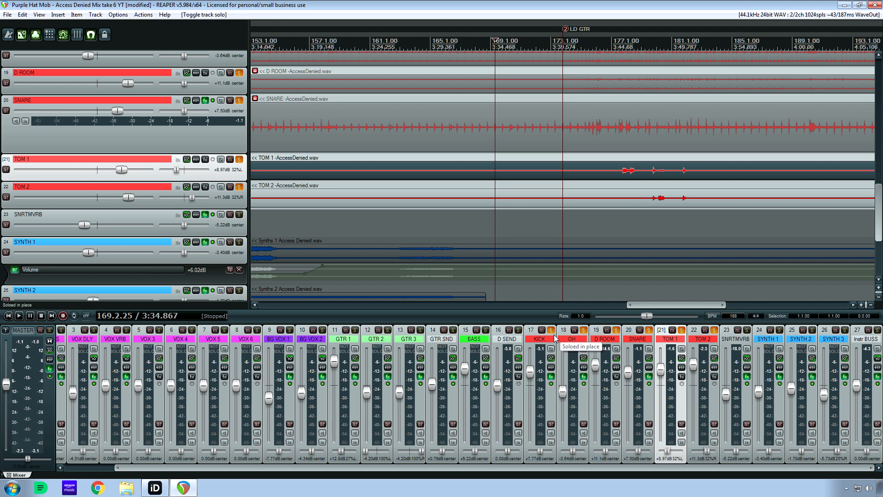
left_click(746, 330)
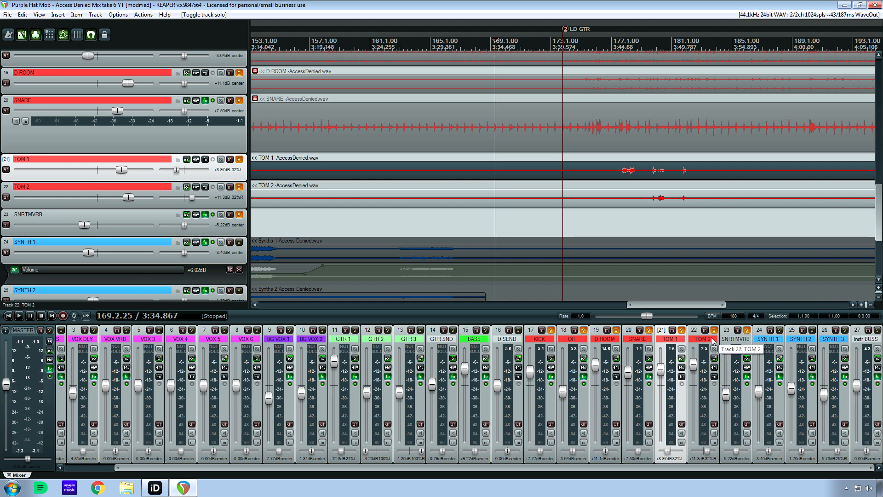
key("space")
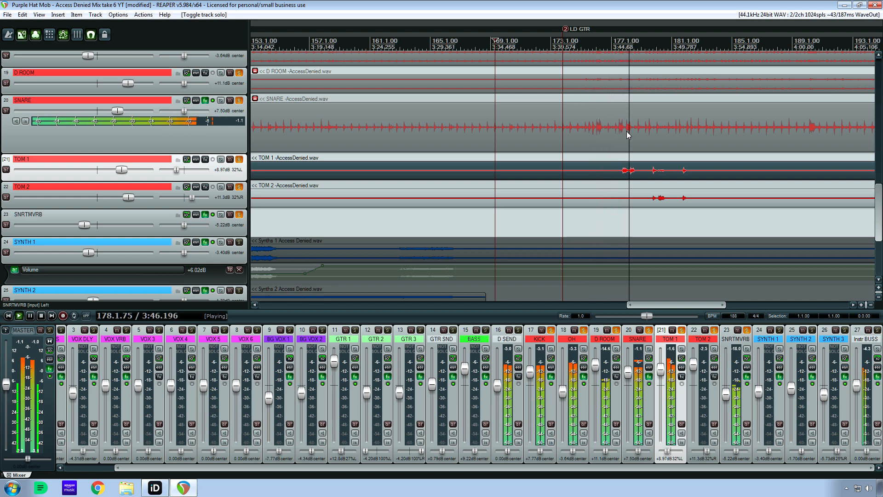
key("space")
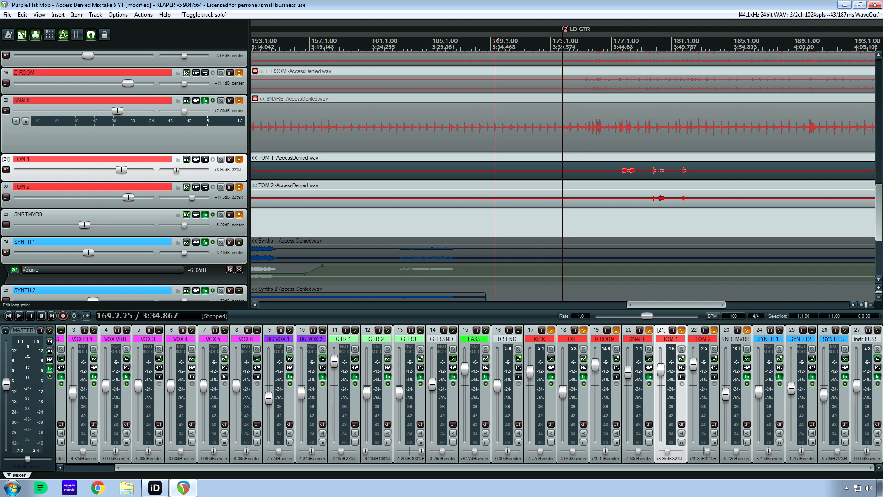
Play the full drum mix from around bar 160, stop, and move the play position to 174.4.68.
left_click(543, 44)
left_click(356, 46)
key("space")
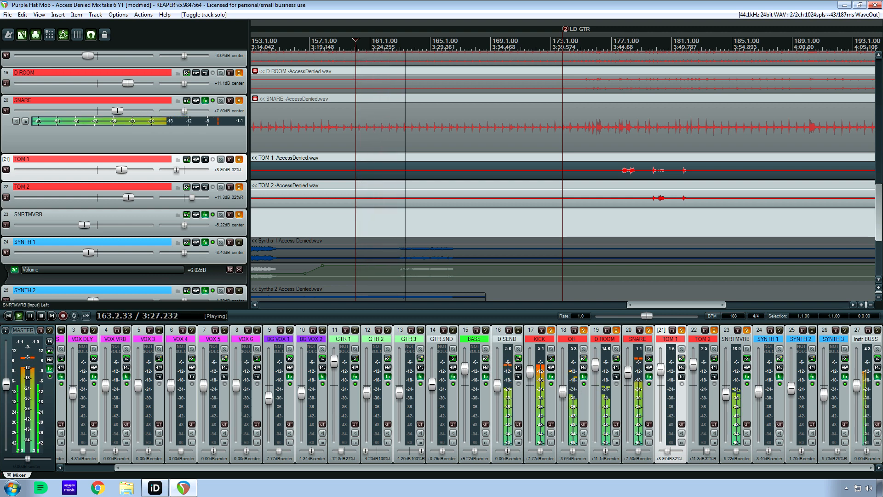
key("space")
left_click(576, 41)
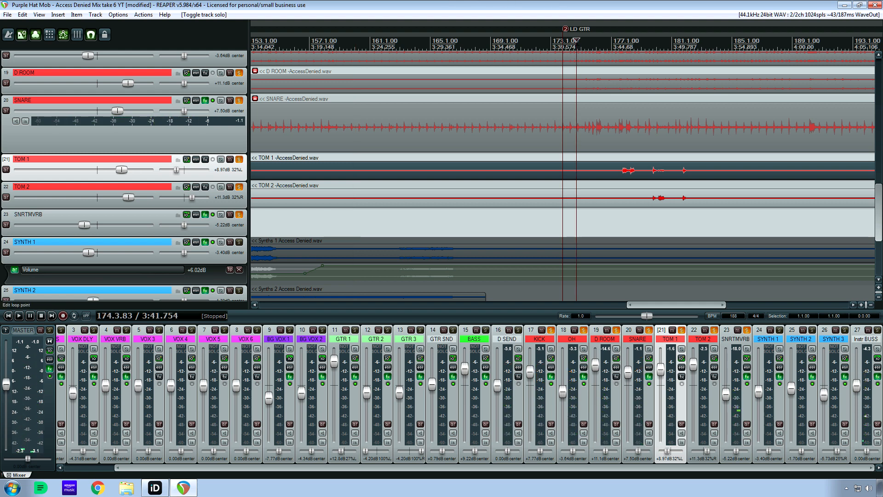
left_click(579, 40)
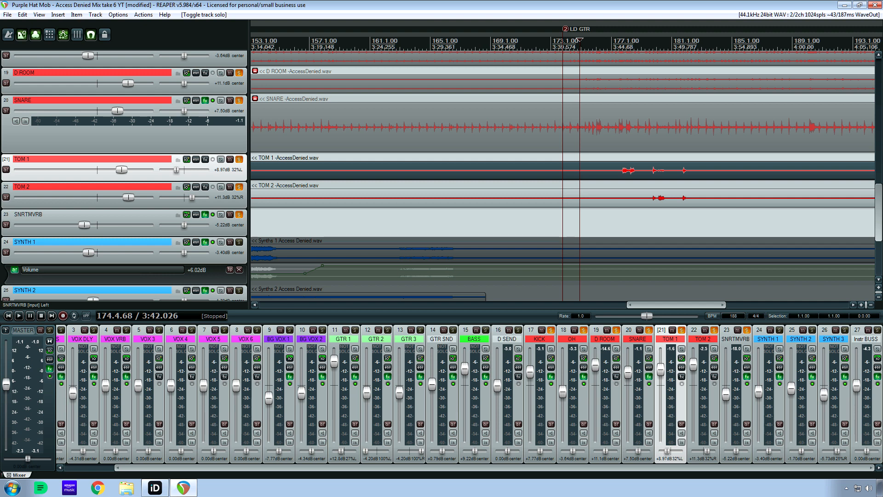
Play the full drum mix from 174.4.68, stop, and replay it from 167.2.45 through the tom hits.
key("space")
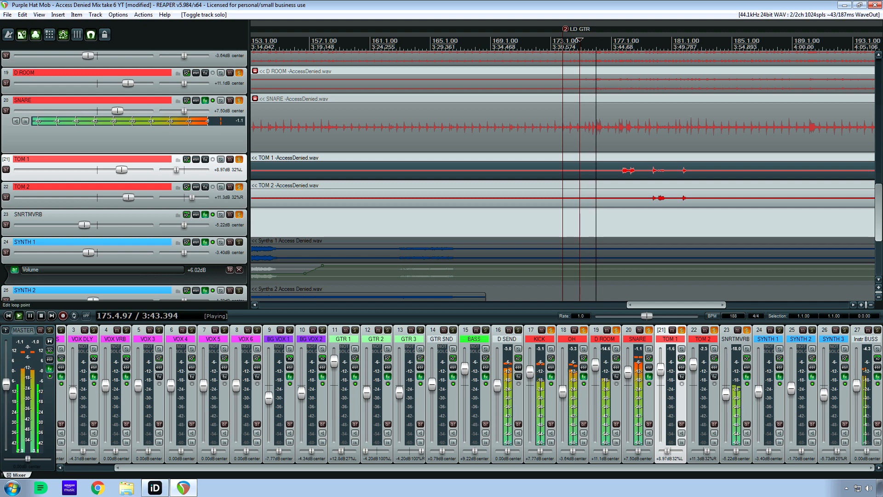
key("space")
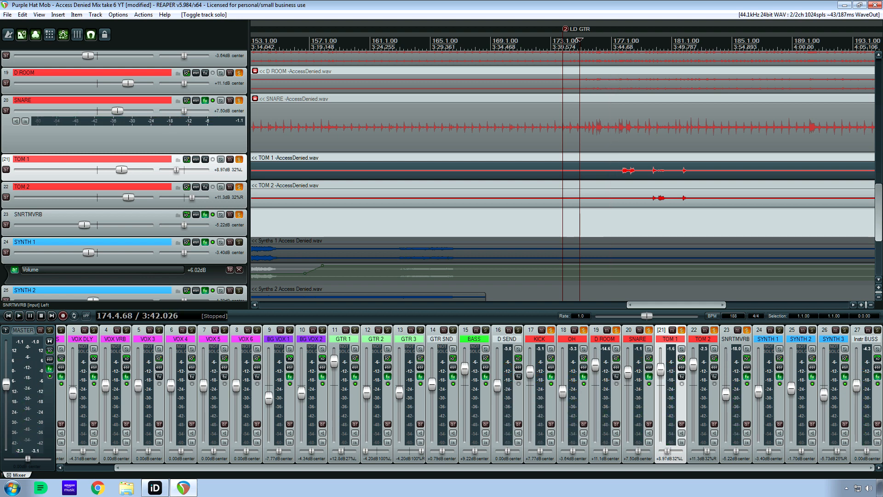
left_click(466, 41)
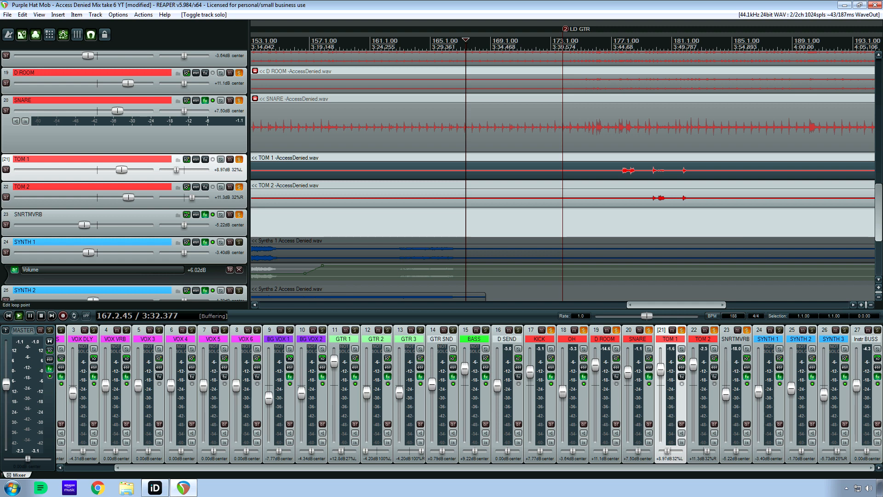
key("space")
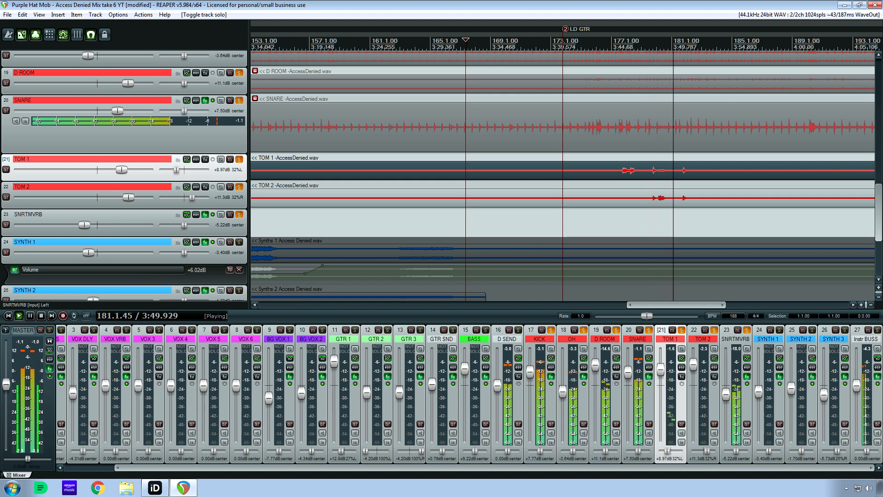
key("space")
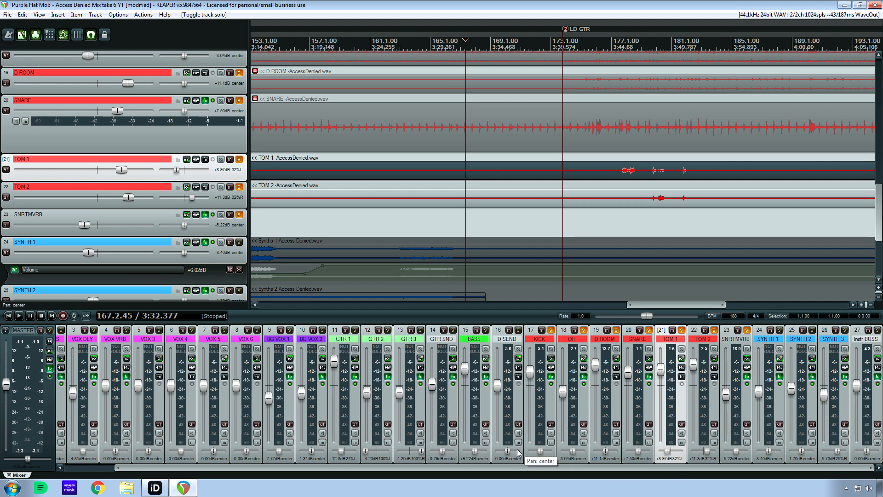
Select GTR 1 through GTR SND, add them to the soloed drums, and play the song's opening from 12.1.99.
left_click(346, 345)
left_click(470, 343, "shift")
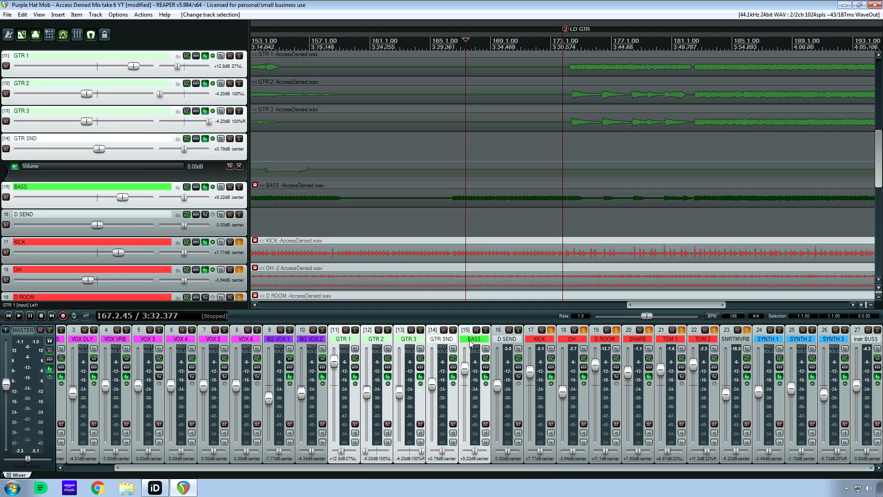
left_click(470, 342)
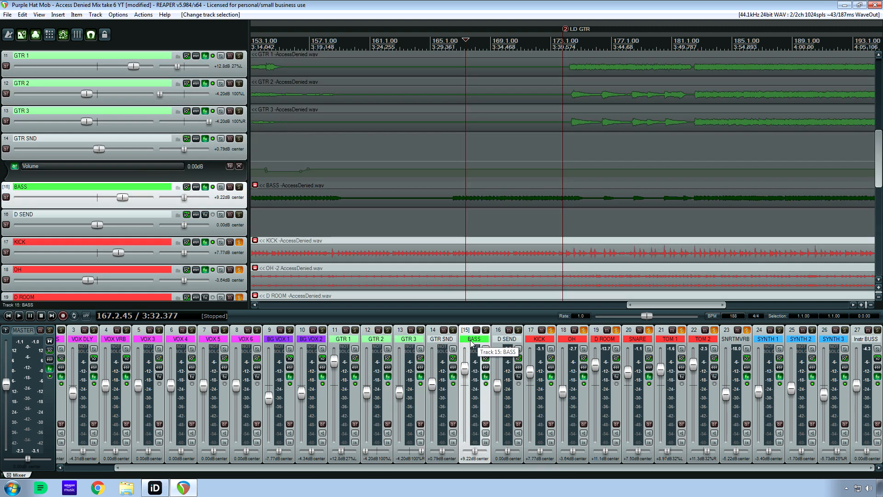
left_click(344, 341)
left_click(420, 36)
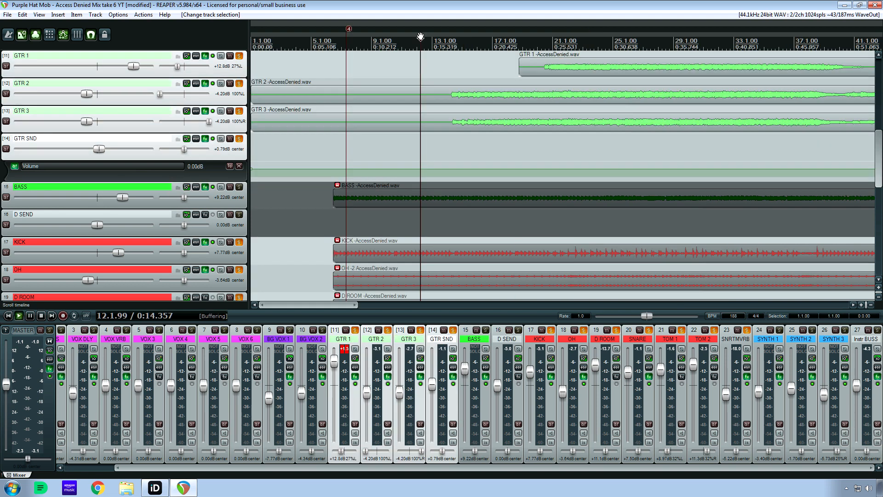
key("space")
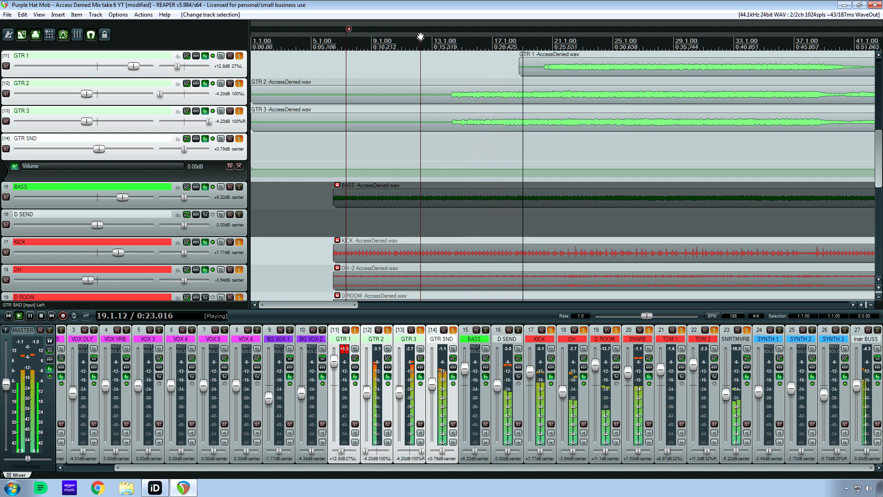
key("space")
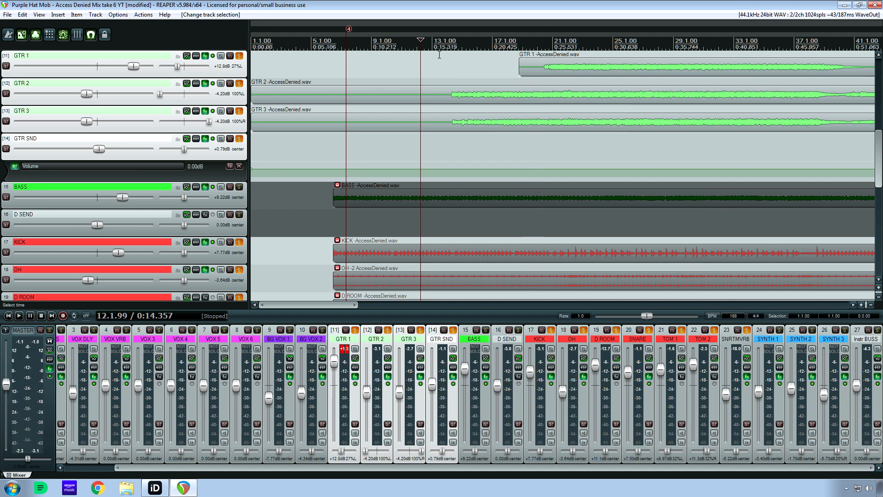
Play the drums and guitars from 13.2.91 and add BASS to the solo group during playback.
left_click(438, 41)
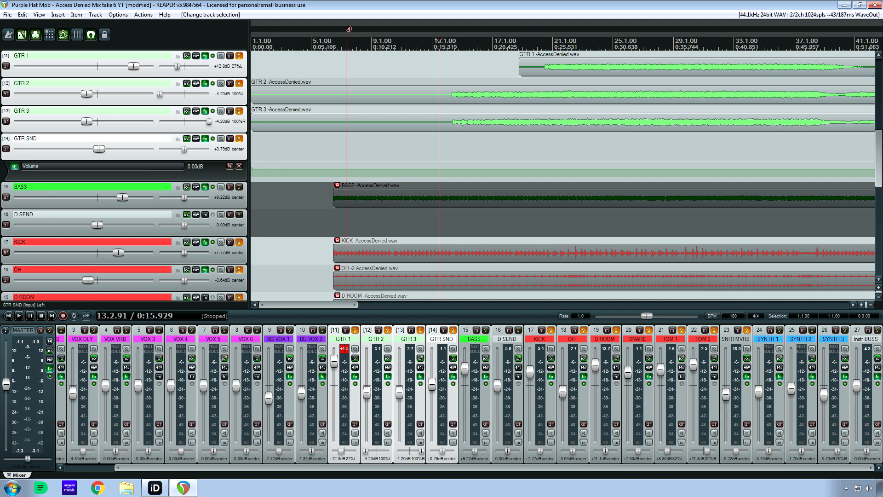
key("space")
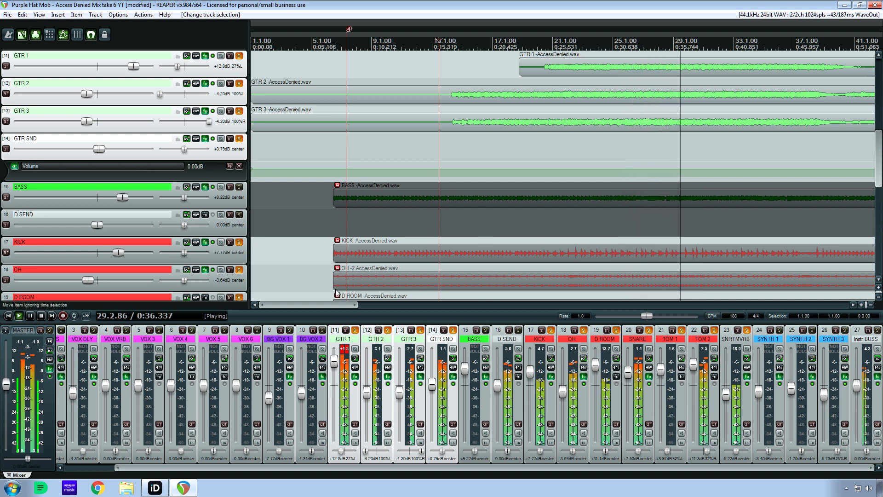
left_click_drag(331, 303, 396, 303)
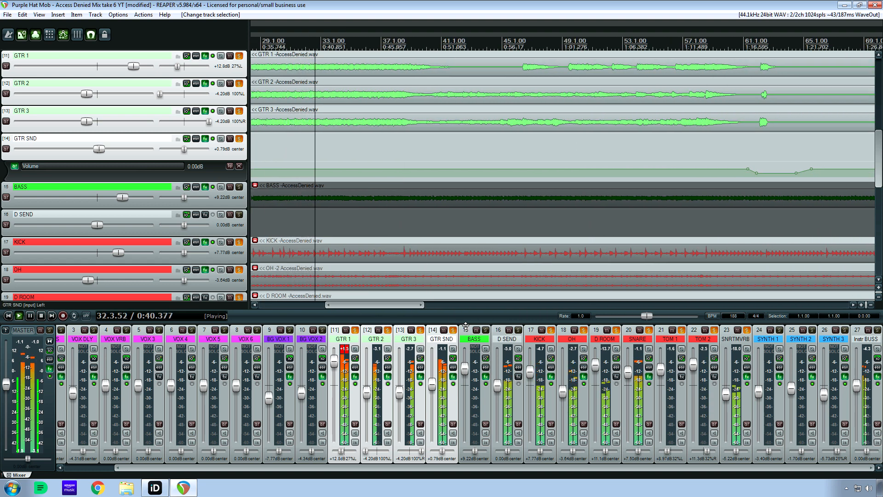
left_click(485, 330)
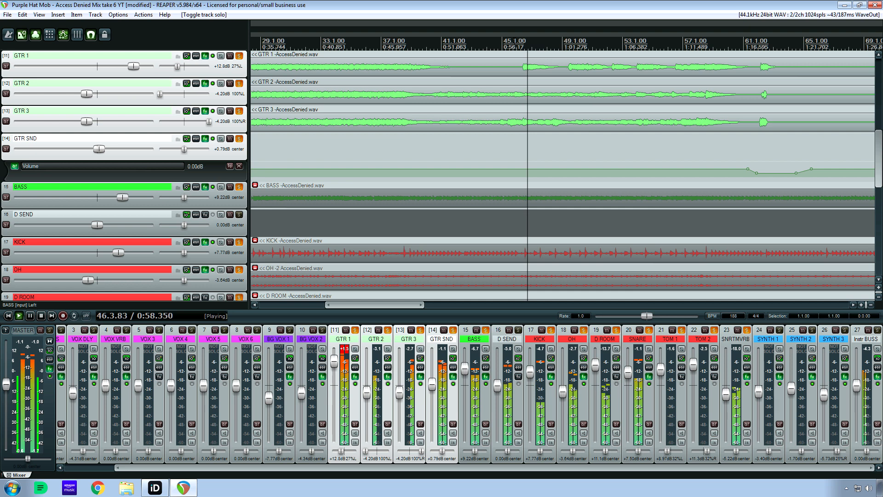
key("space")
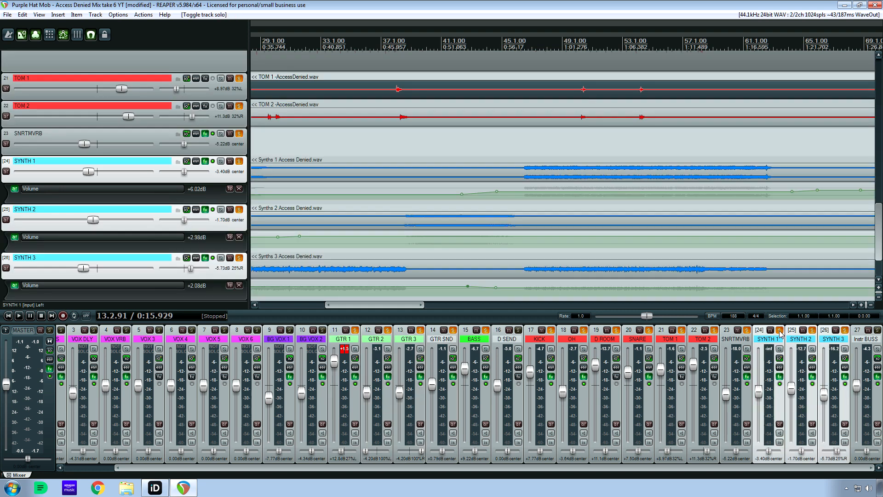
Add SYNTH 1, SYNTH 2 and SYNTH 3 to the solo group and play the instrumental mix from 13.2.91.
key("space")
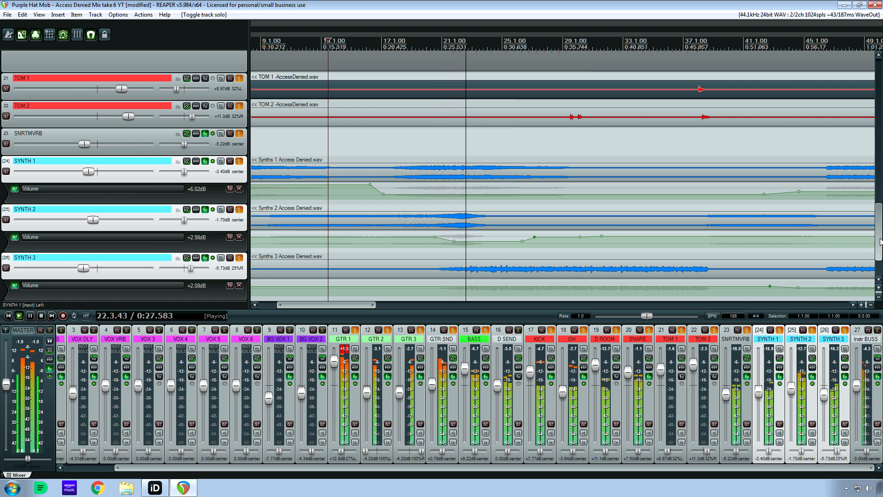
scroll(879, 246, "down", 1)
scroll(880, 246, "down", 1)
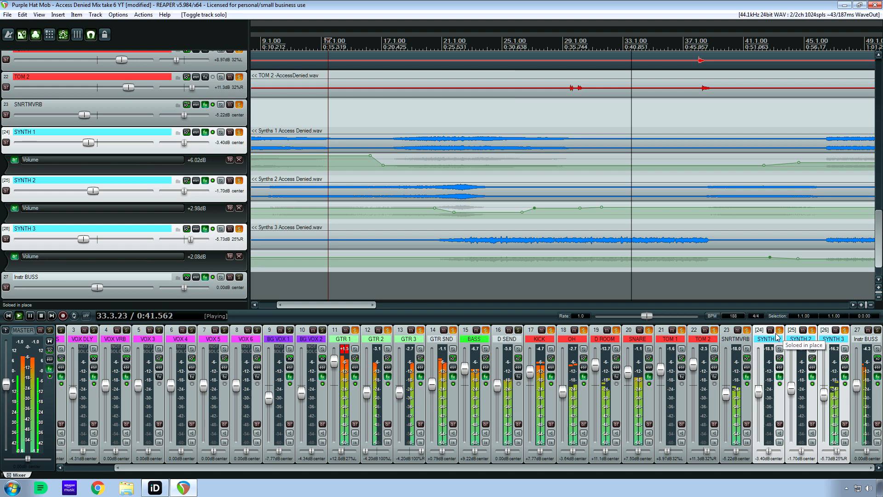
key("space")
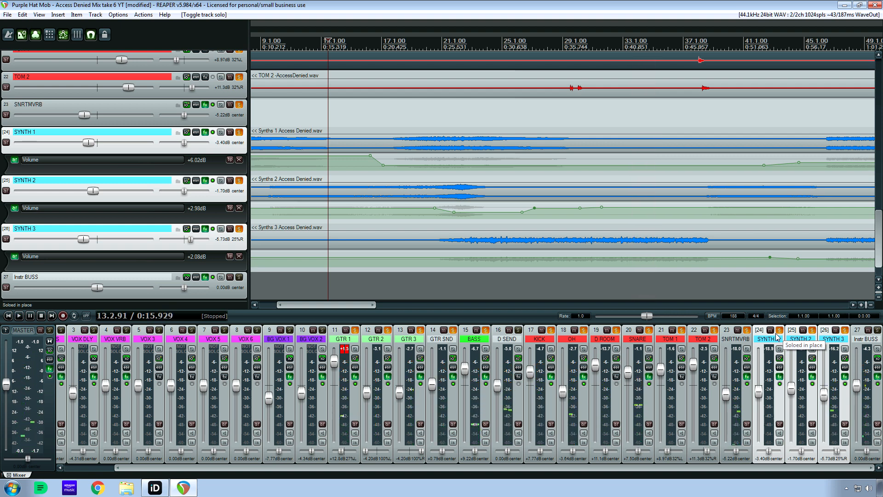
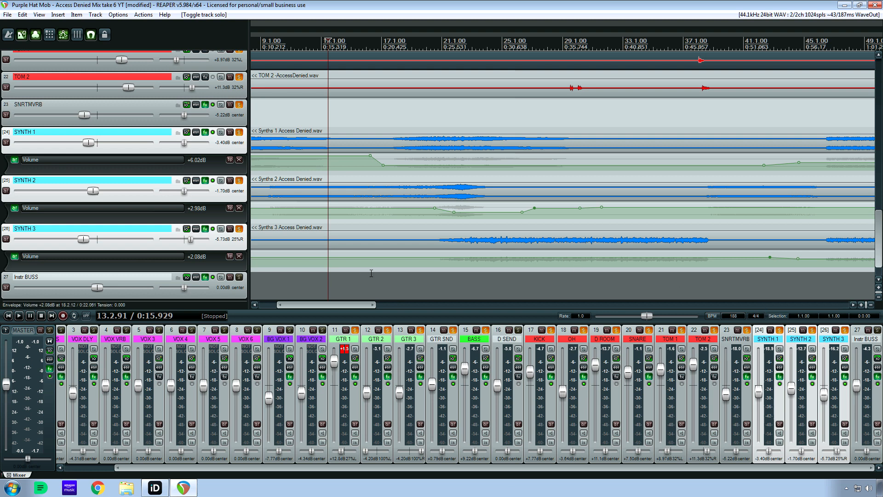
Select tracks GTR 1 through SYNTH 3 and take them all out of solo.
left_click_drag(349, 305, 317, 302)
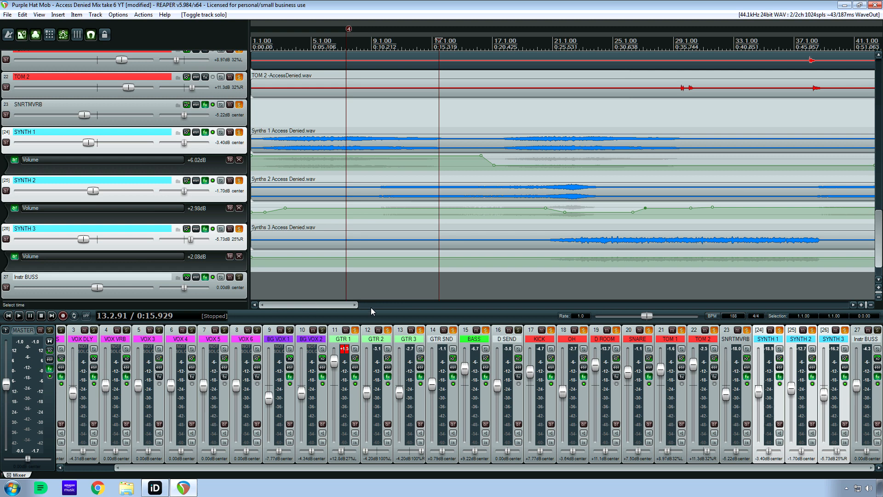
left_click(356, 344)
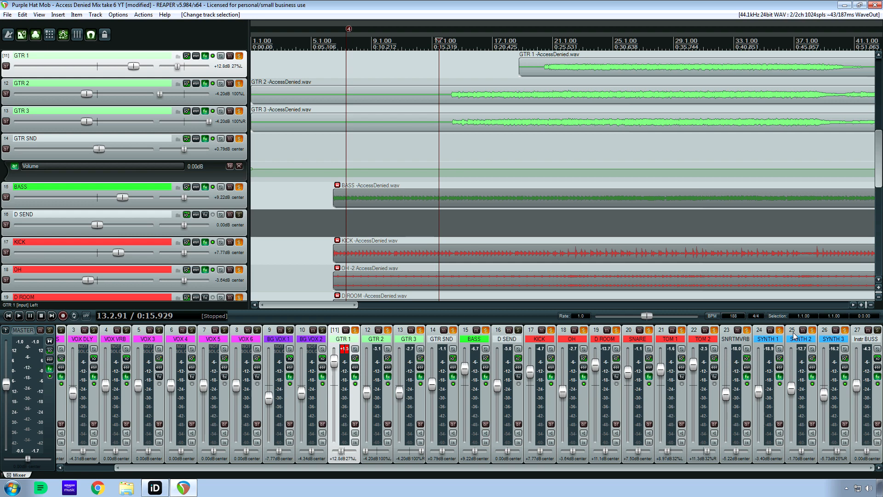
left_click(833, 338, "shift")
left_click(845, 330)
Select VOCALS through BG VOX 2, solo them, and place the edit cursor at 65.4.92 just before the lead vocal entry.
left_click_drag(460, 467, 339, 466)
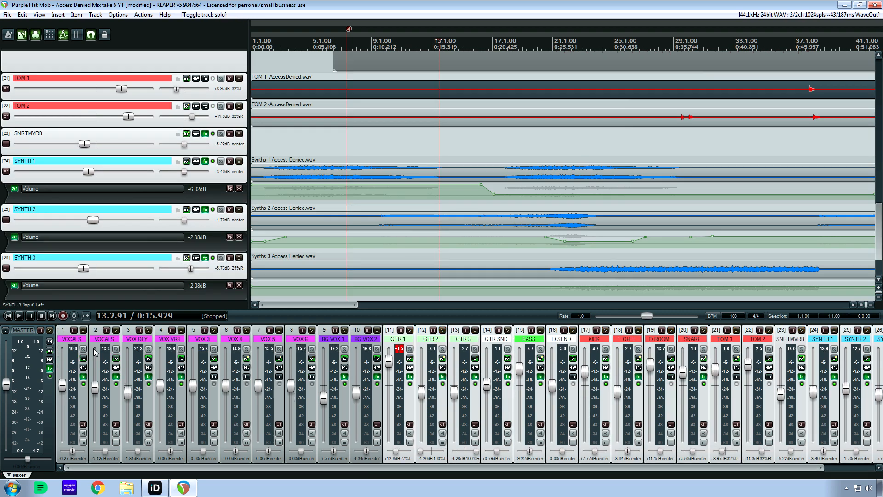
left_click(79, 340)
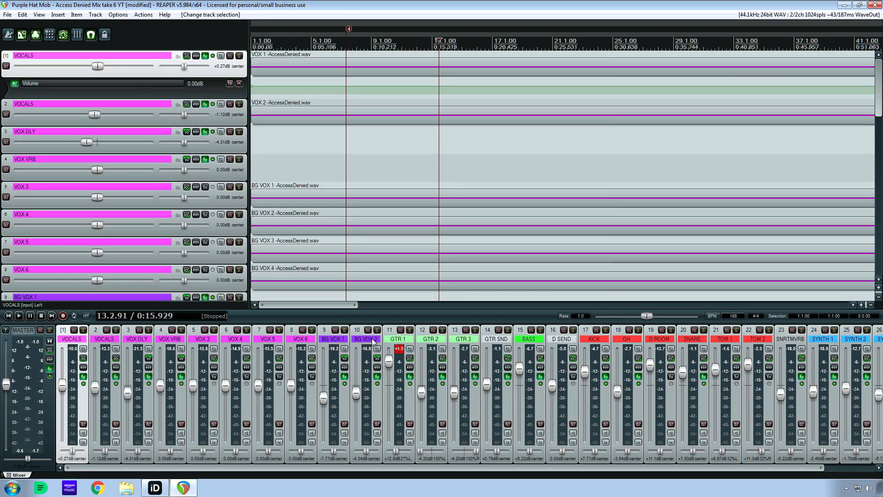
left_click(372, 341, "shift")
left_click(378, 330)
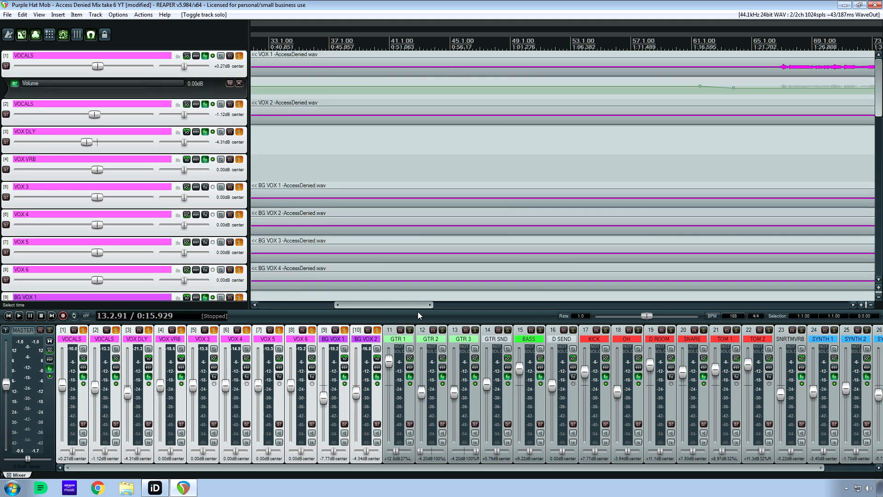
left_click_drag(418, 305, 487, 305)
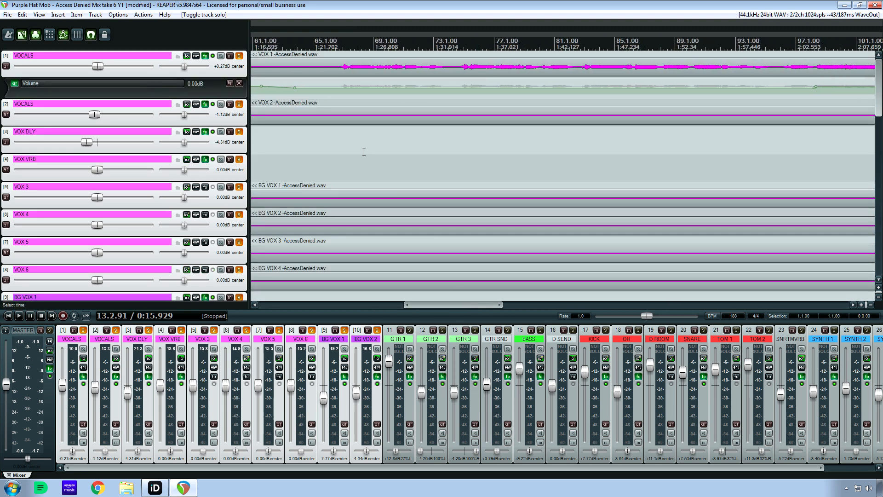
left_click(343, 147)
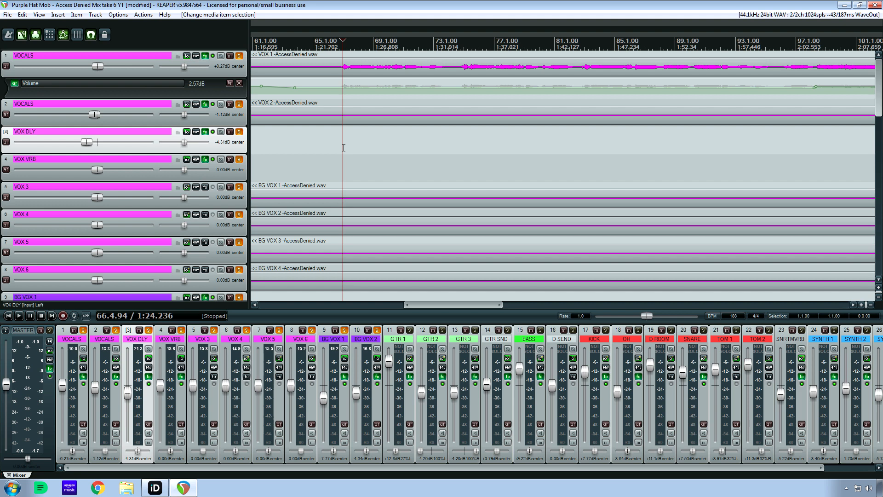
left_click(328, 146)
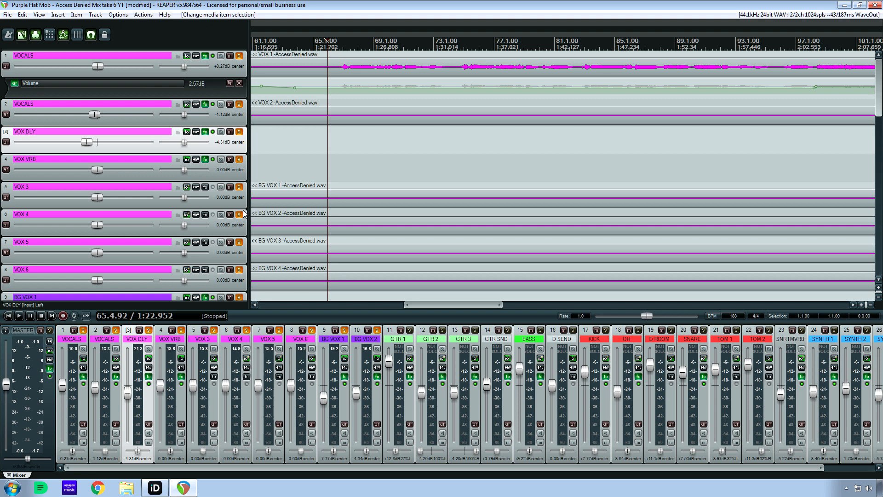
Open track 1 VOCALS' effects chain and review BIGCEIL, Comp FET-76, FabFilter Pro-DS, smartComp and PurestGain.
left_click(205, 56)
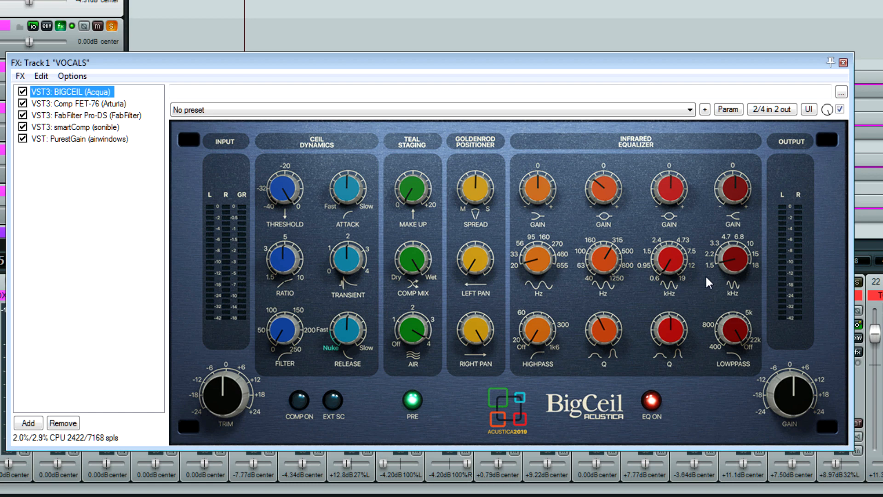
left_click(65, 104)
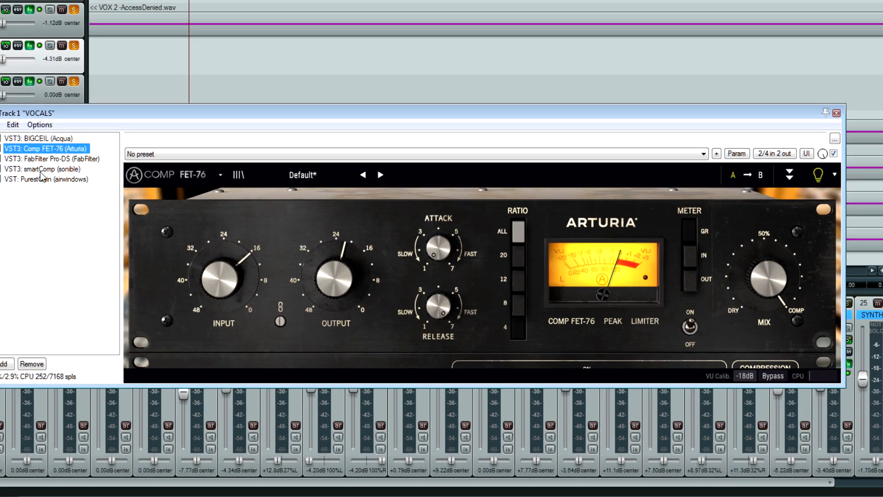
left_click(45, 159)
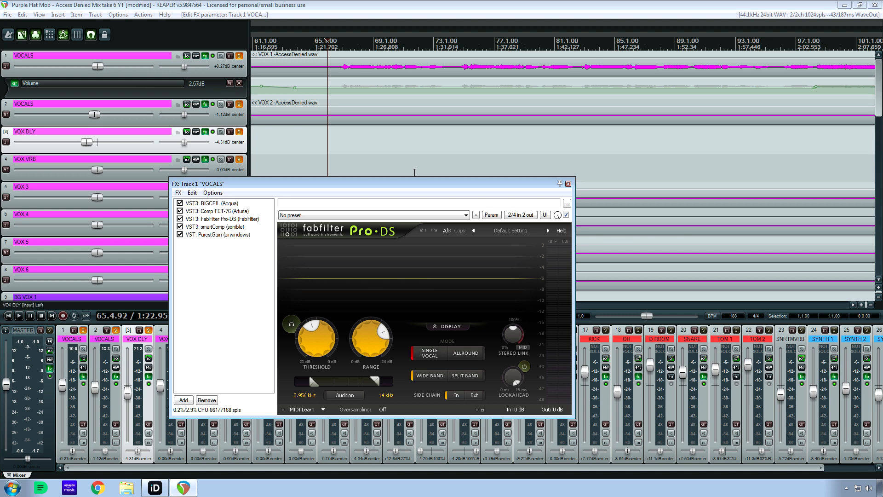
left_click(242, 227)
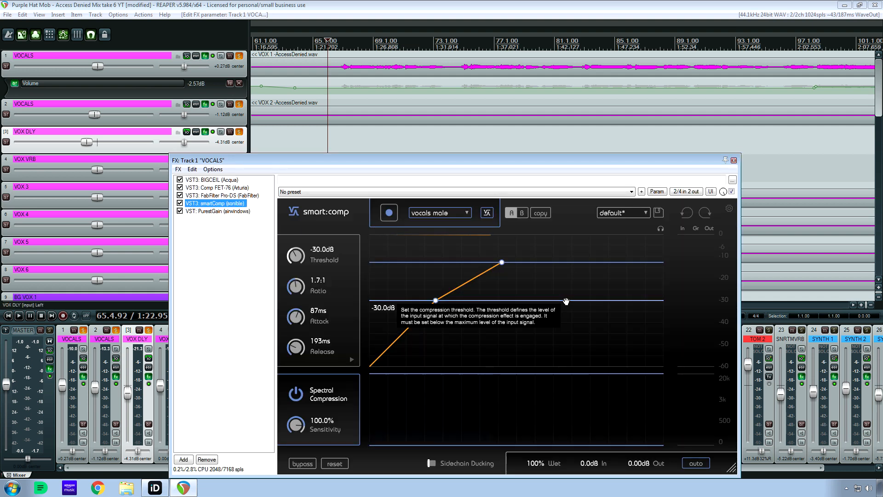
left_click(225, 212)
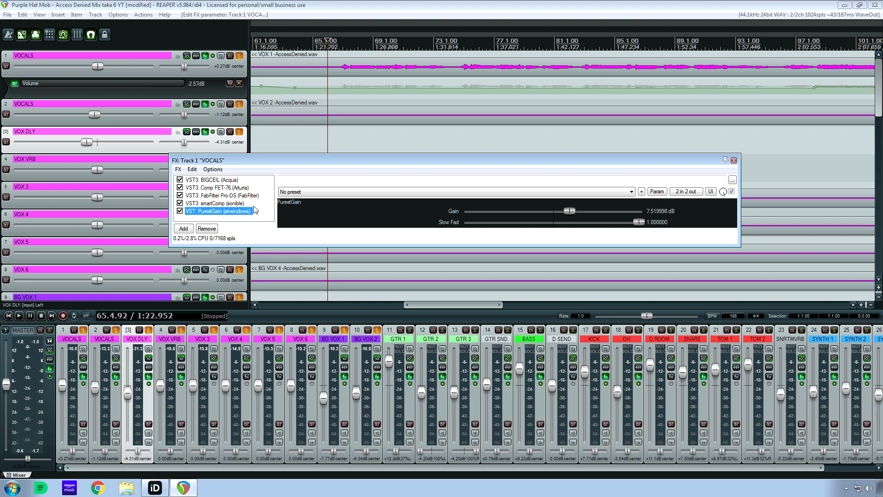
Show BIGCEIL on track 1 VOCALS and compare the vocal with the plugin bypassed and re-enabled.
left_click(227, 180)
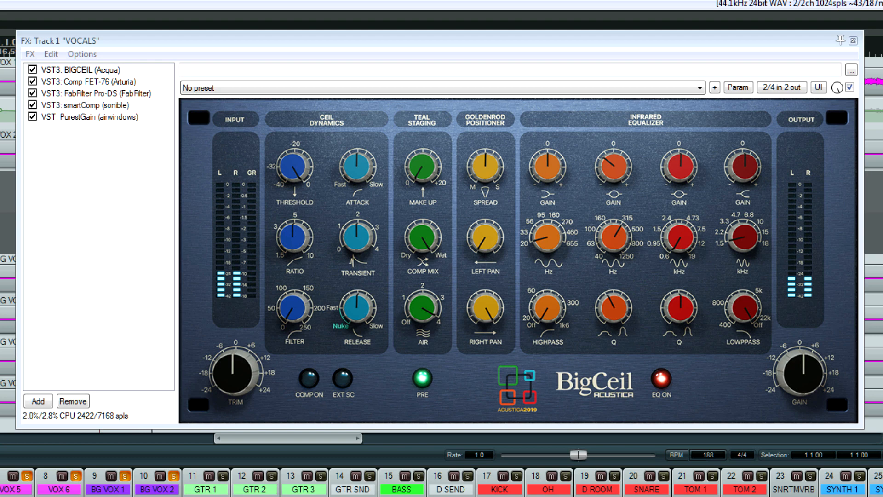
left_click(32, 69)
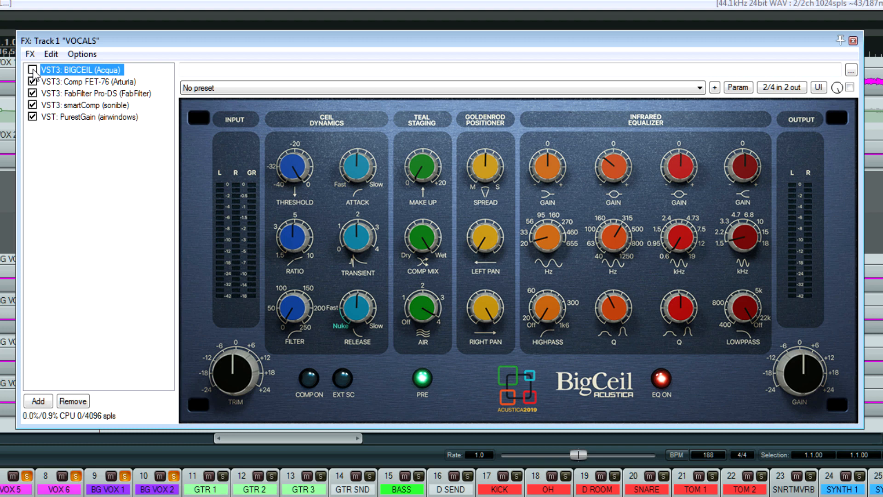
left_click(32, 70)
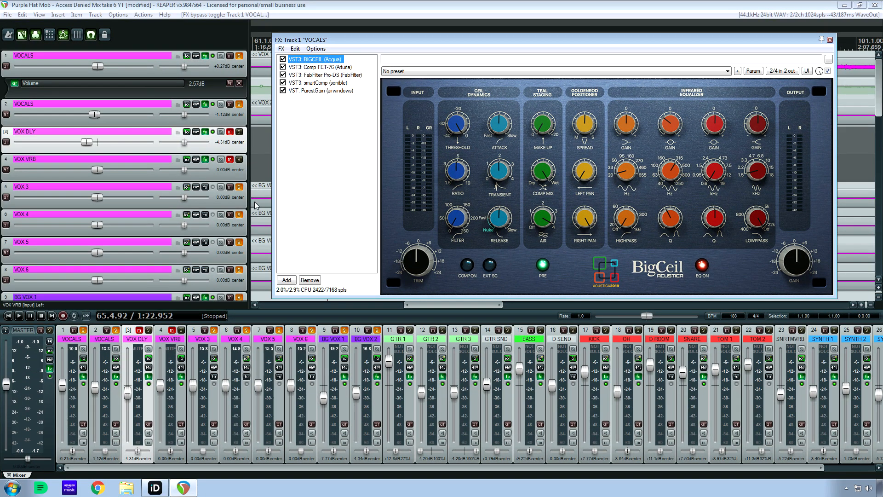
Open track 2 VOCALS' effects chain, review its plugins from BIGCEIL through PurestGain, and close it.
left_click(116, 376)
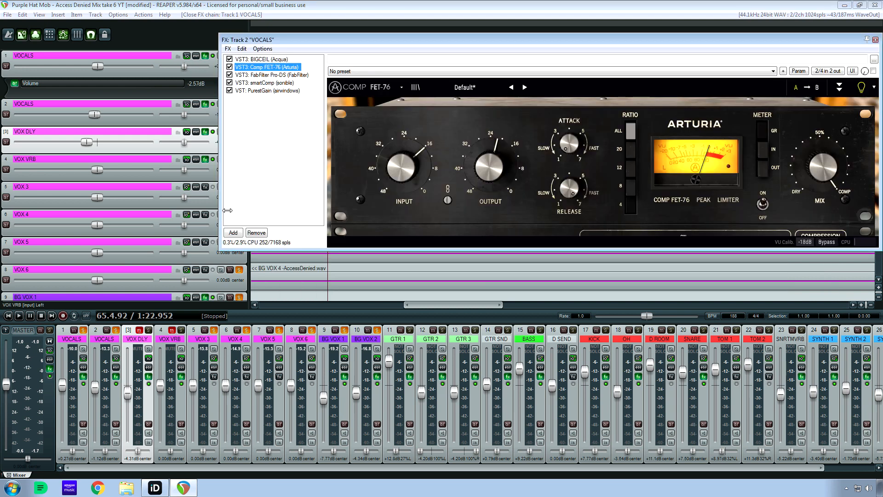
left_click(282, 60)
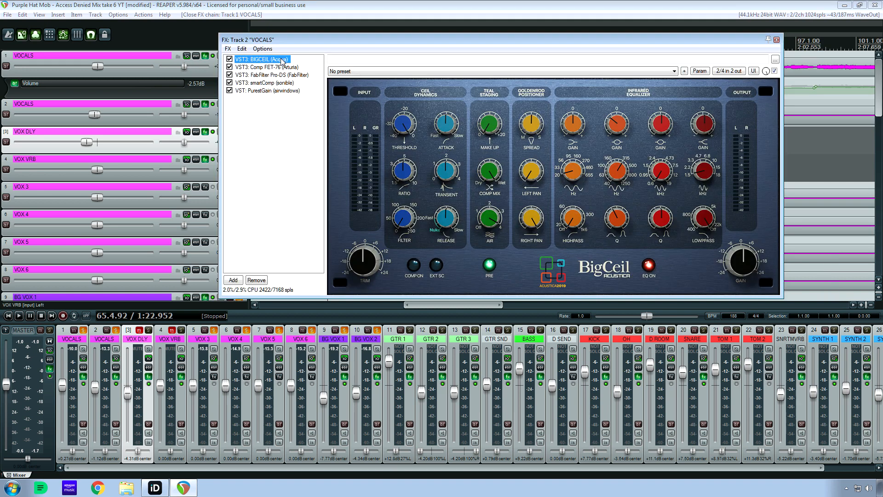
left_click(290, 81)
left_click(290, 75)
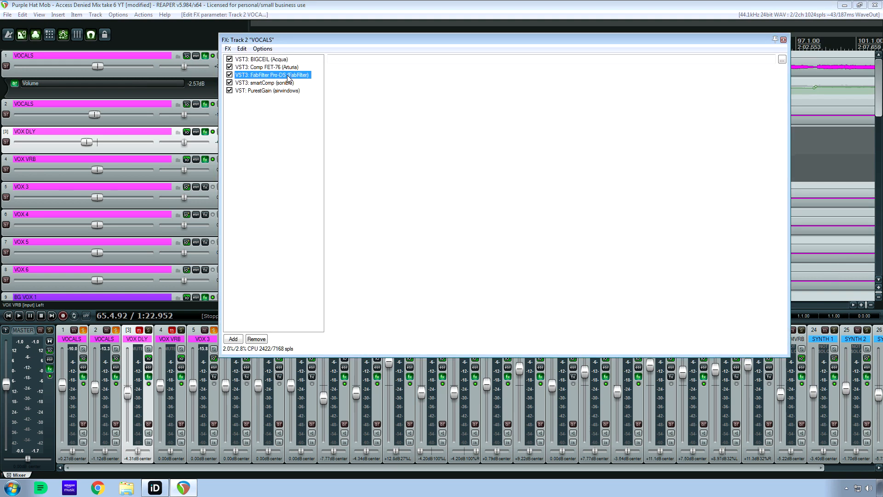
left_click(288, 83)
left_click(285, 90)
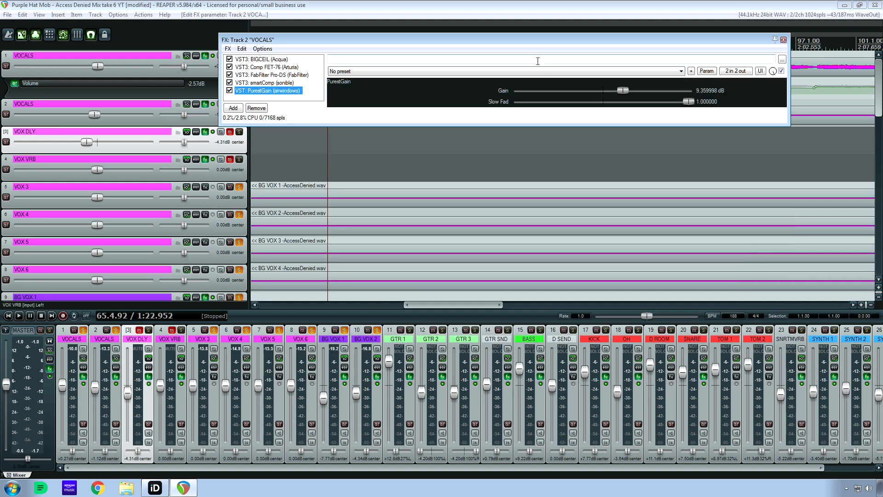
left_click_drag(545, 40, 390, 241)
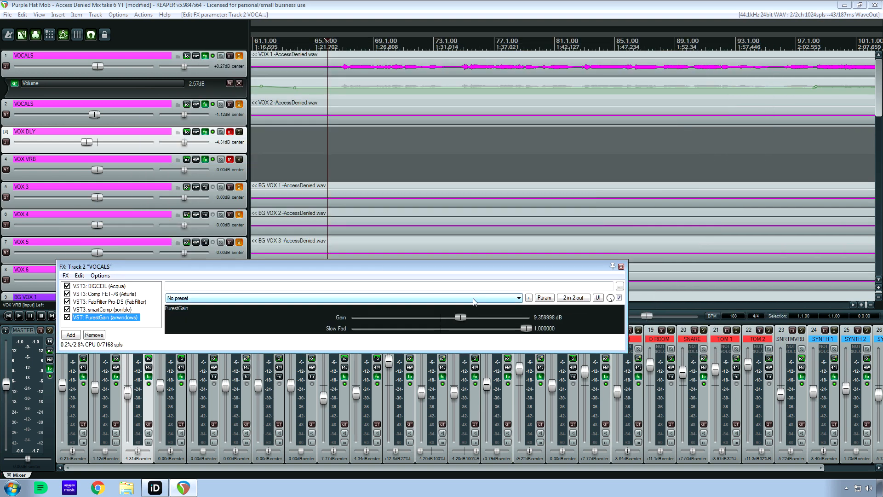
left_click(616, 268)
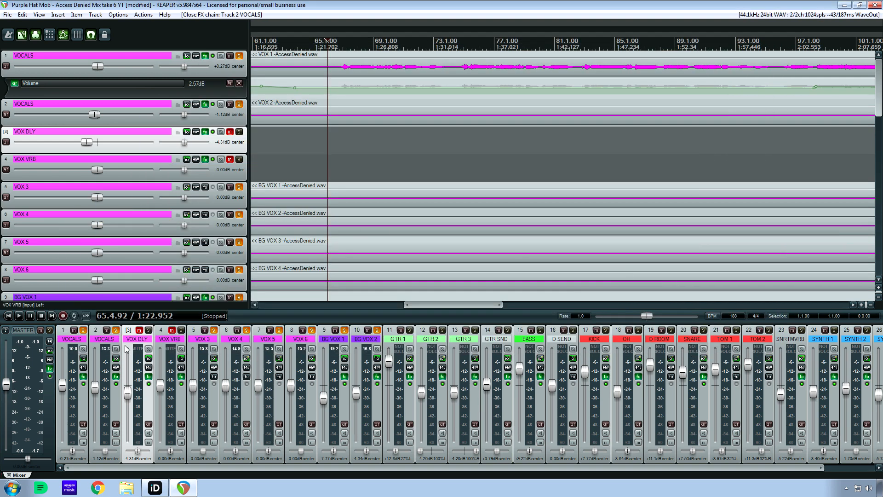
Unmute VOX DLY and play it from 65.4.92 with both VOCALS tracks out of solo, then stop.
left_click(139, 330)
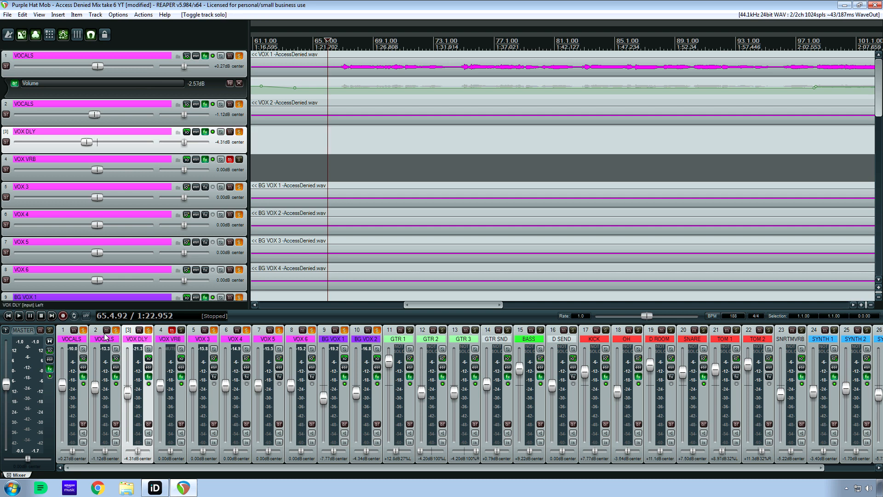
key("space")
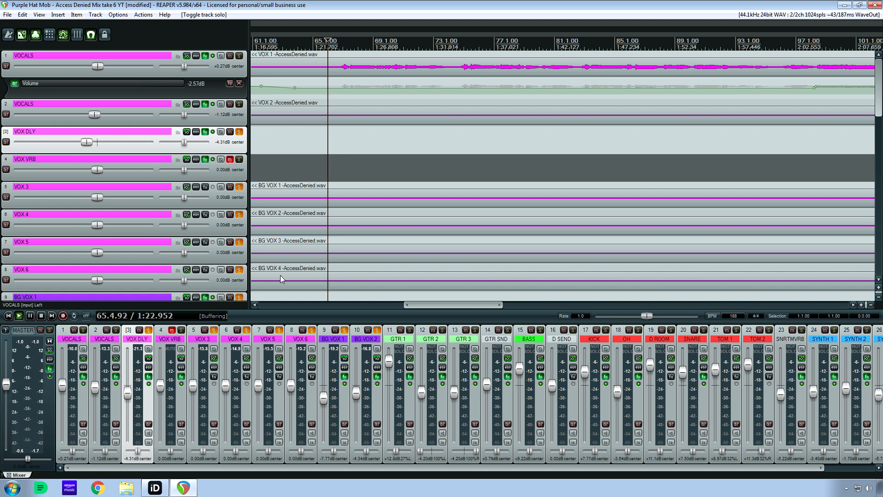
key("space")
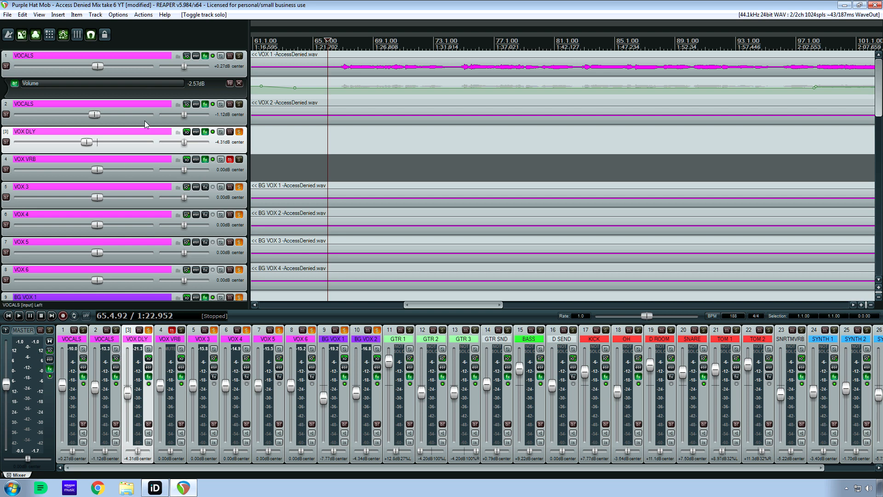
Open VOX DLY's MicroShift plugin, audition the delay track, and move the edit cursor to 74.3.18.
left_click(205, 133)
left_click_drag(236, 12, 487, 179)
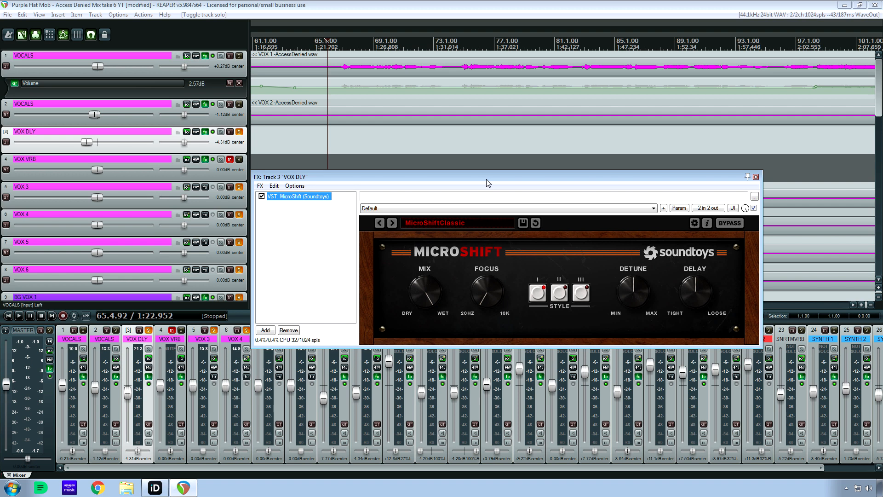
key("space")
left_click(458, 70)
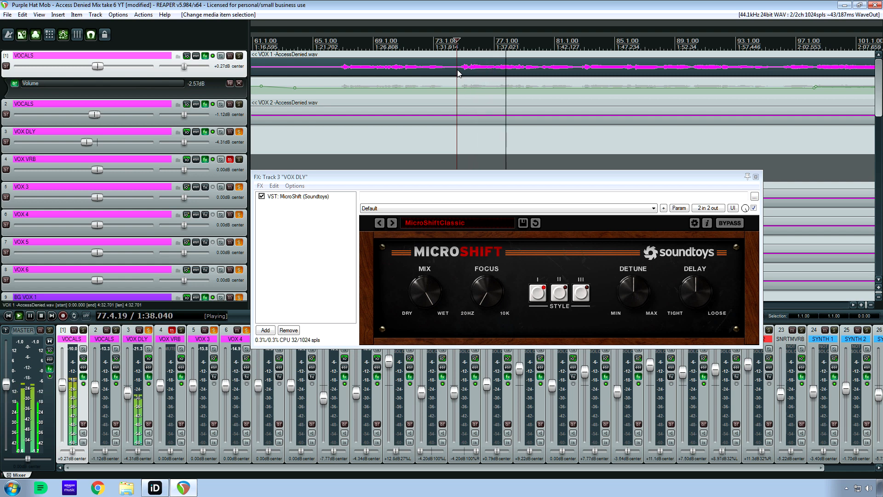
key("space")
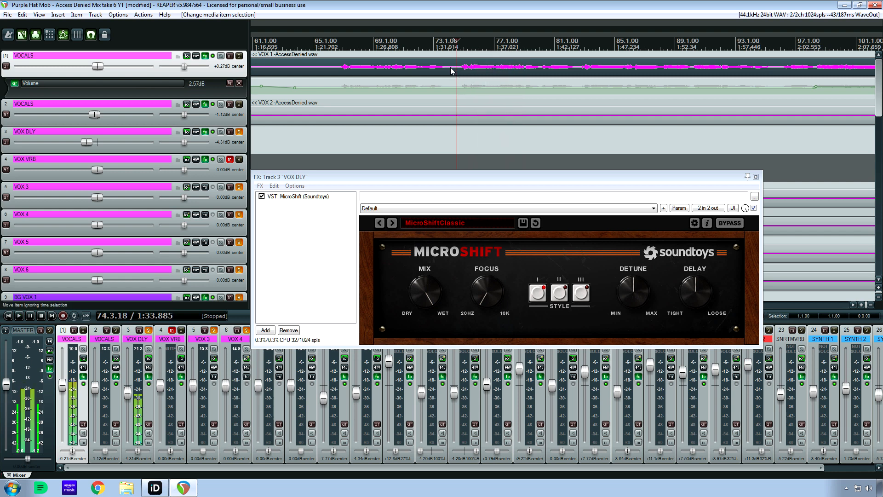
Solo track 1 VOCALS, unsolo VOX DLY, and play from 74.3.18 while muting and unmuting VOX DLY.
left_click(83, 331)
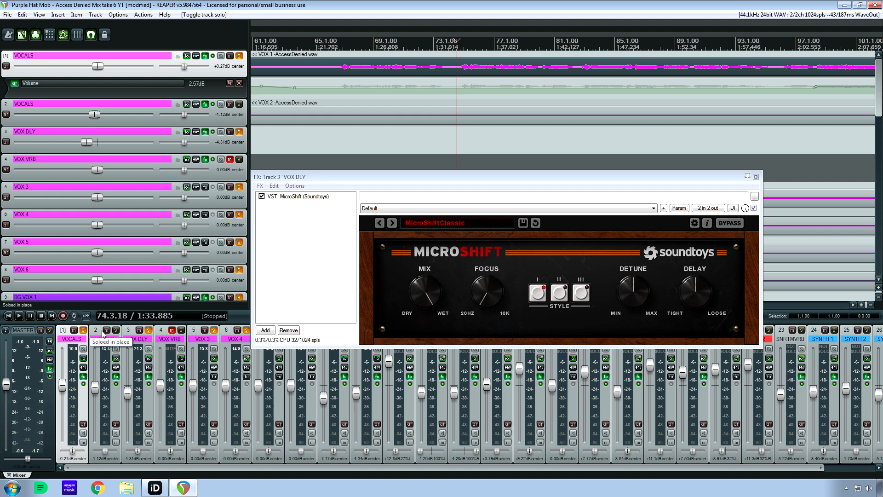
left_click(149, 331)
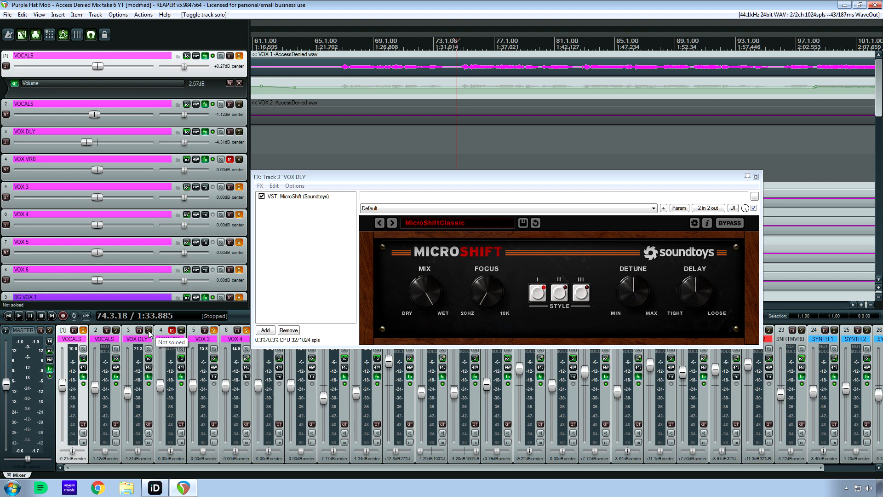
key("space")
left_click(139, 330)
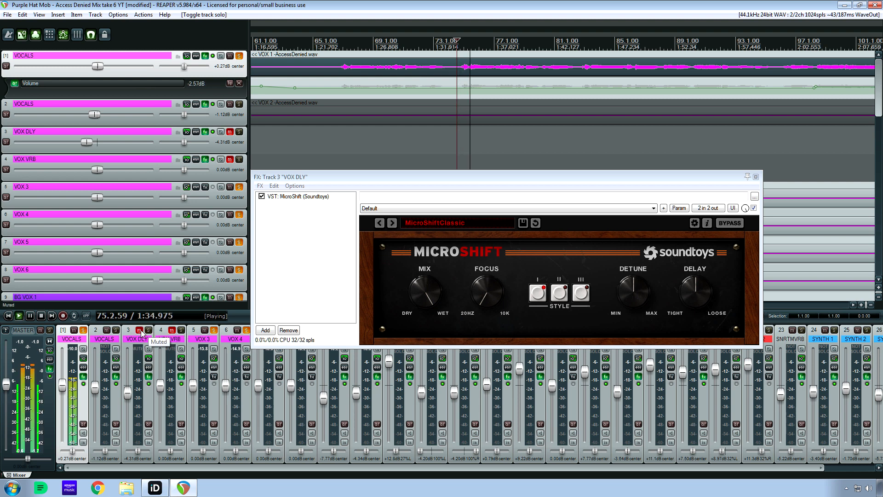
left_click(140, 330)
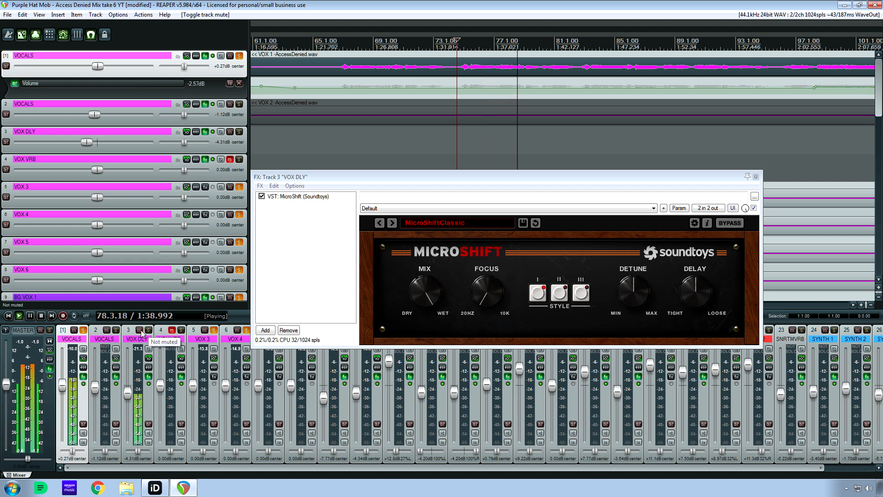
key("space")
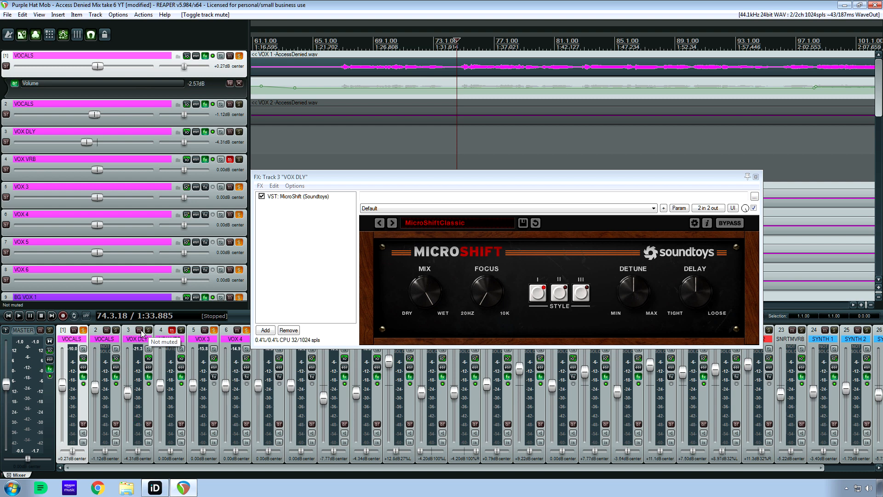
Repeat the comparison from 74.3.18 with VOX DLY muted and unmuted, stop, and unmute VOX VRB.
left_click(139, 330)
key("space")
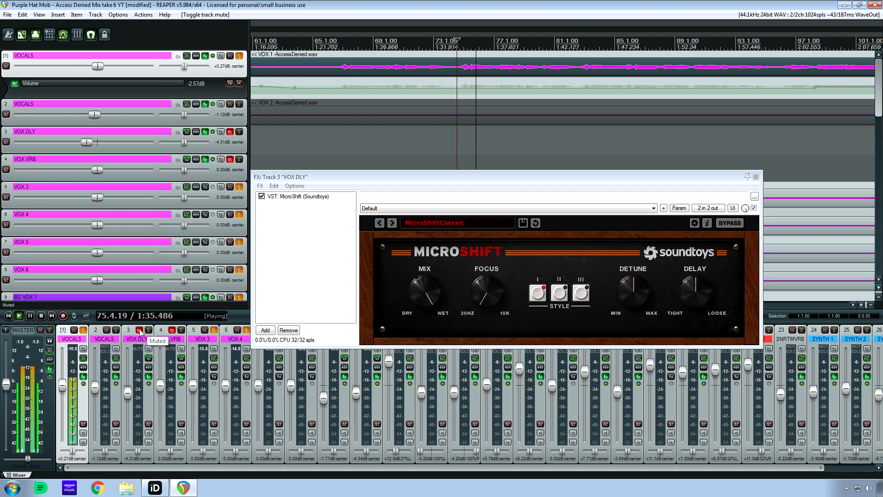
left_click(139, 330)
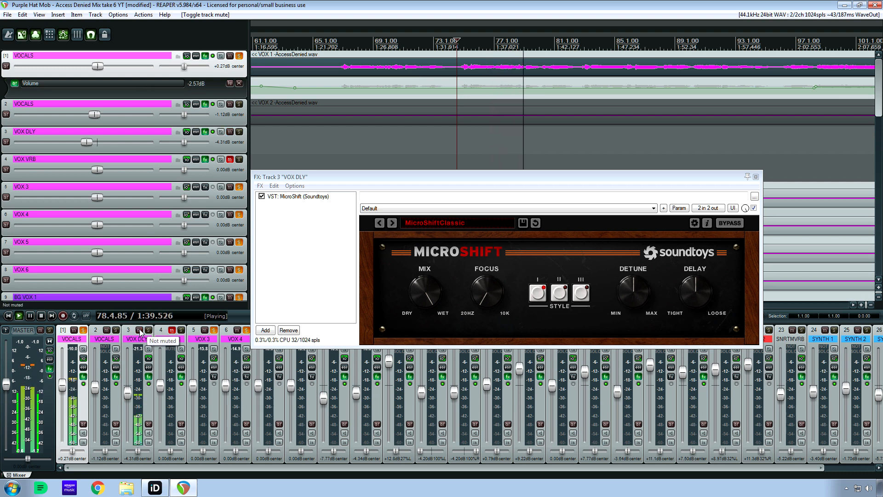
key("space")
left_click(173, 330)
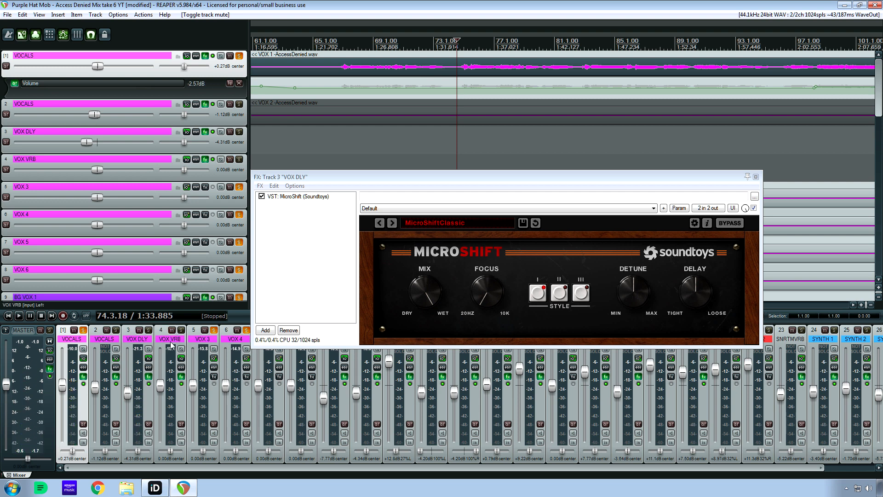
Solo VOX VRB, unsolo track 1 VOCALS, and play the reverb track from 74.3.18.
left_click(181, 331)
left_click(83, 331)
key("space")
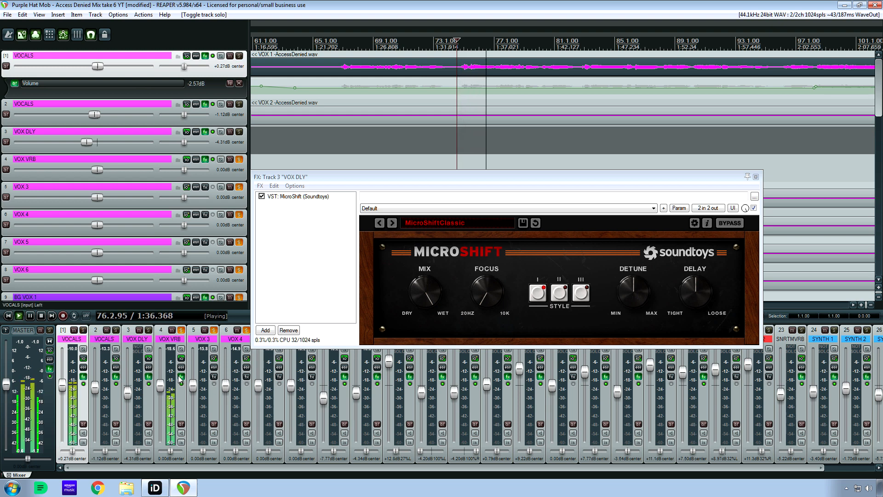
Open VOX VRB's plugin chain, stop playback, examine its VQP-259A filter and LXPChamber reverb, and close the chain.
left_click(149, 377)
left_click(181, 376)
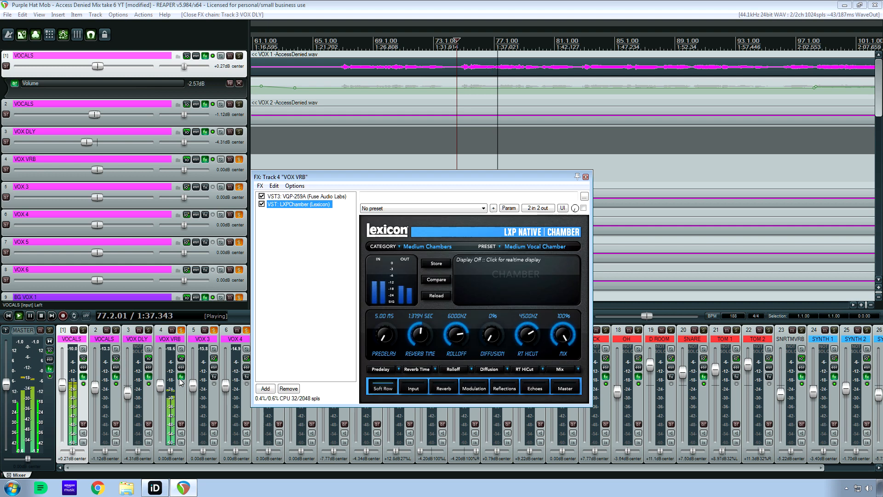
key("space")
left_click(331, 197)
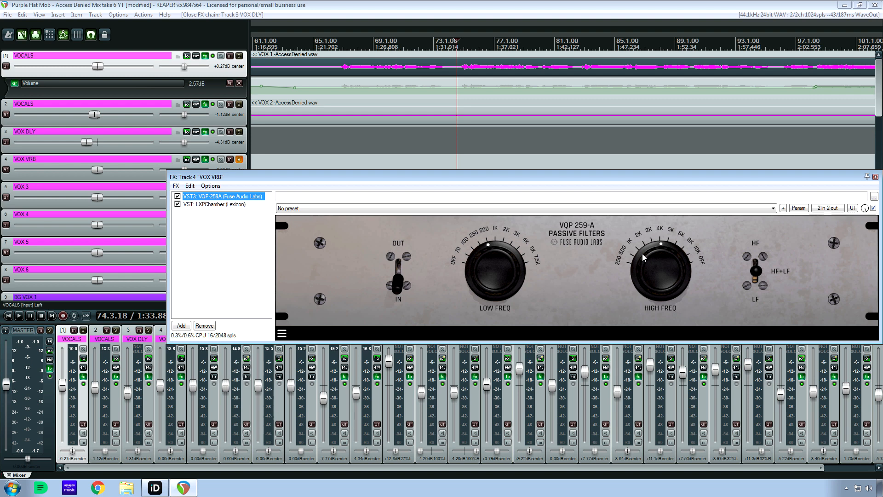
left_click(241, 205)
left_click_drag(318, 176, 296, 132)
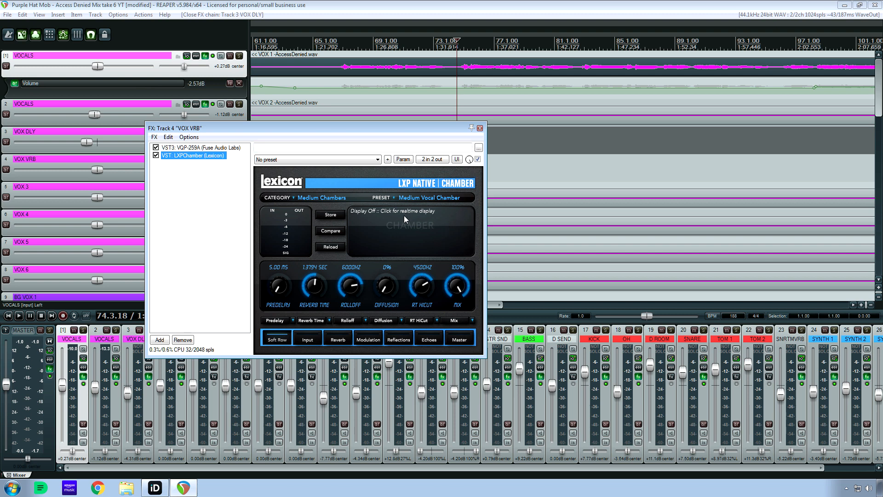
left_click(480, 129)
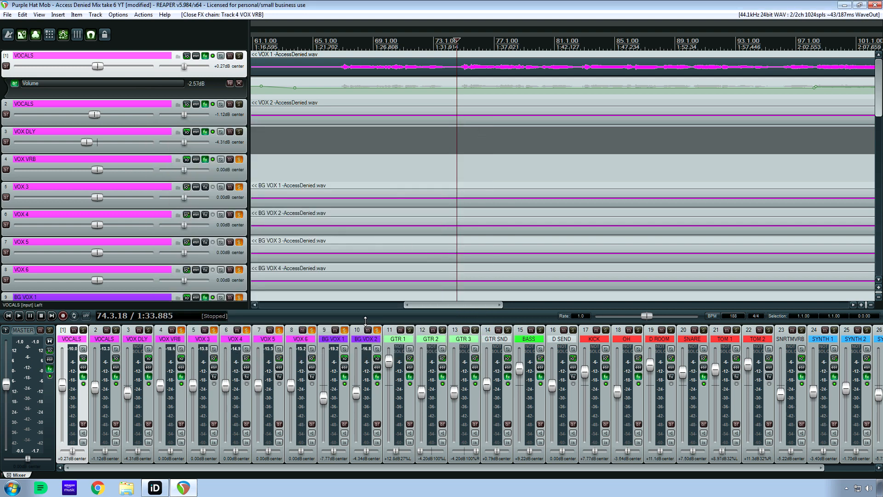
Compare VOX DLY's MicroShift with VOX VRB's LXPChamber settings, auditioning the soloed reverb track from 74.3.18.
left_click(149, 377)
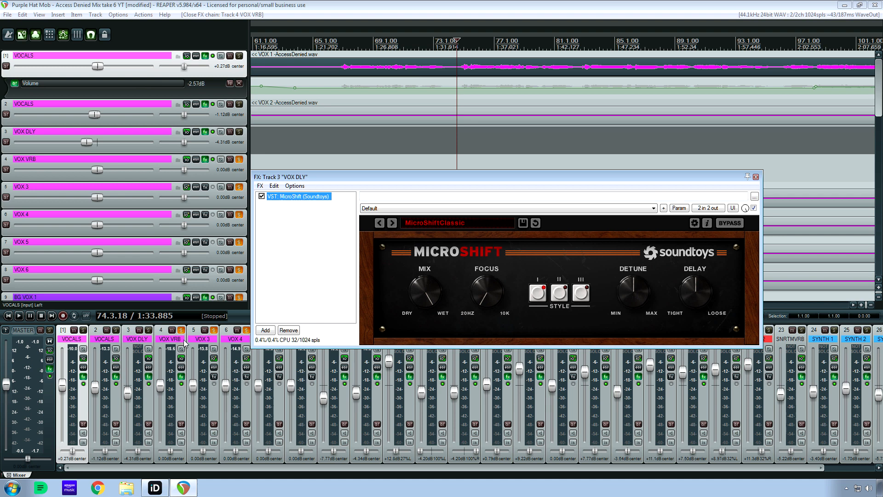
left_click(181, 377)
left_click(181, 377)
key("space")
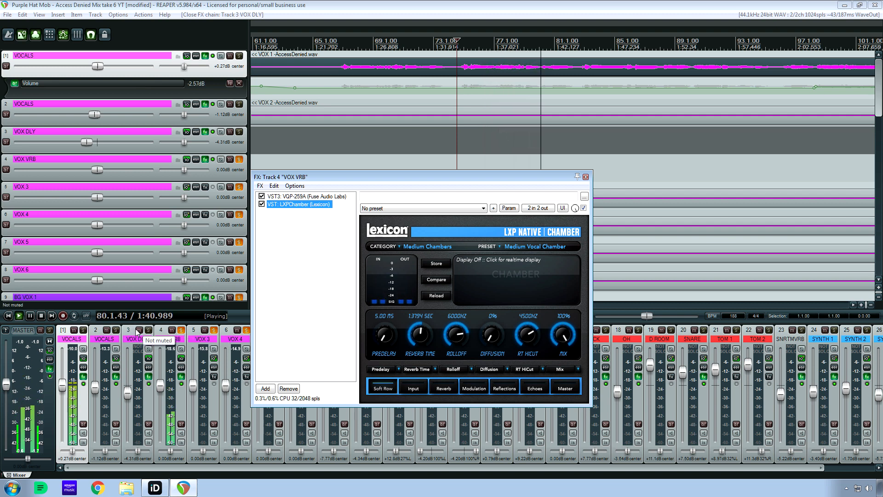
key("space")
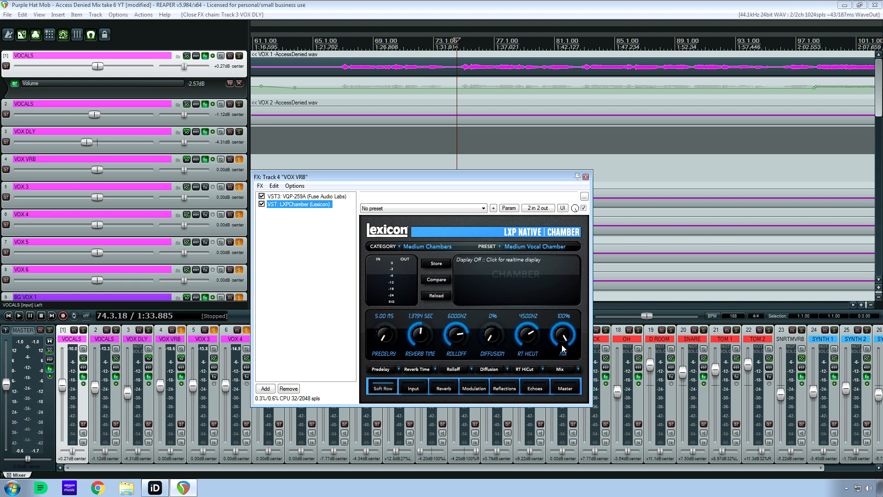
left_click(148, 376)
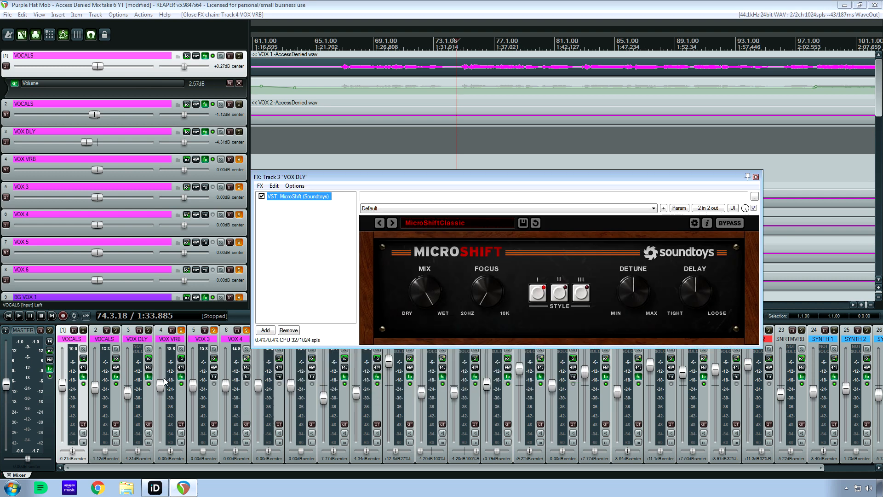
left_click(181, 376)
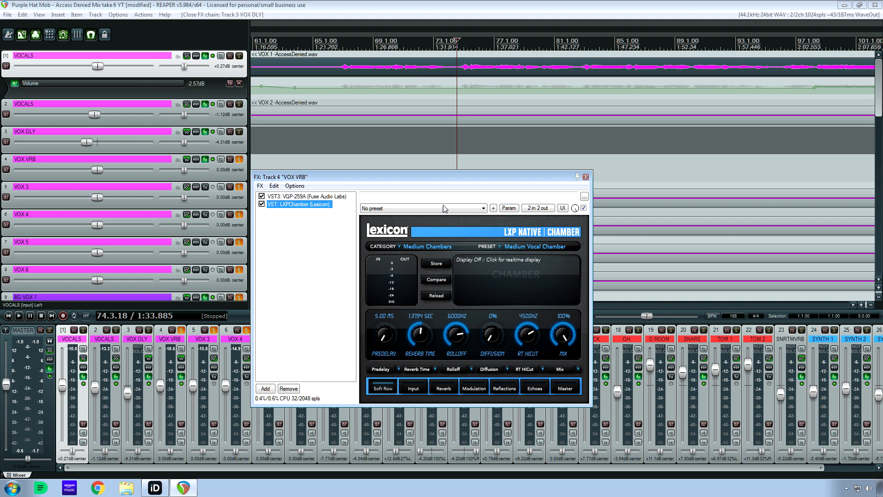
Solo track 1 VOCALS instead of VOX VRB, move the edit cursor to 82.4.26, and mute VOX DLY and VOX VRB.
left_click(83, 330)
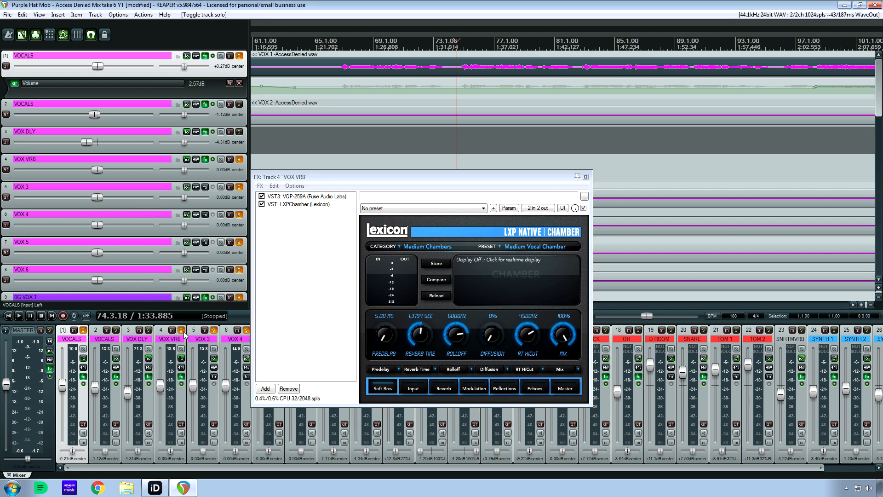
left_click(181, 330)
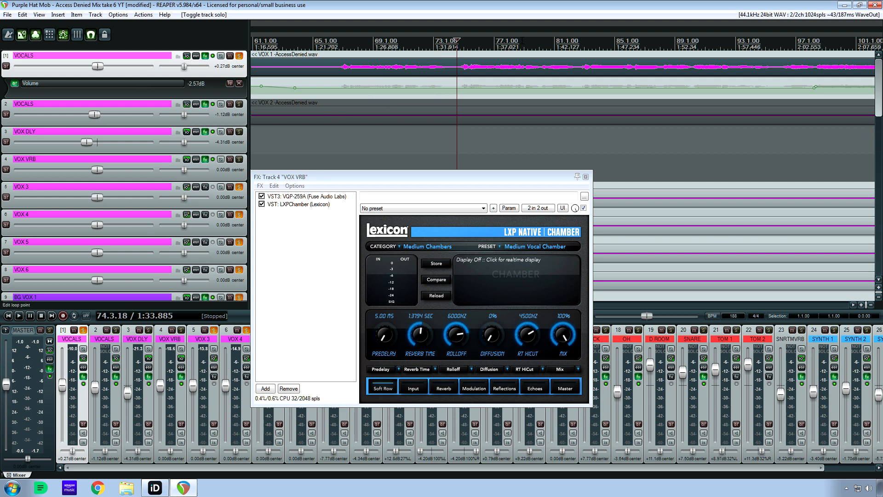
left_click(581, 41)
left_click(172, 331)
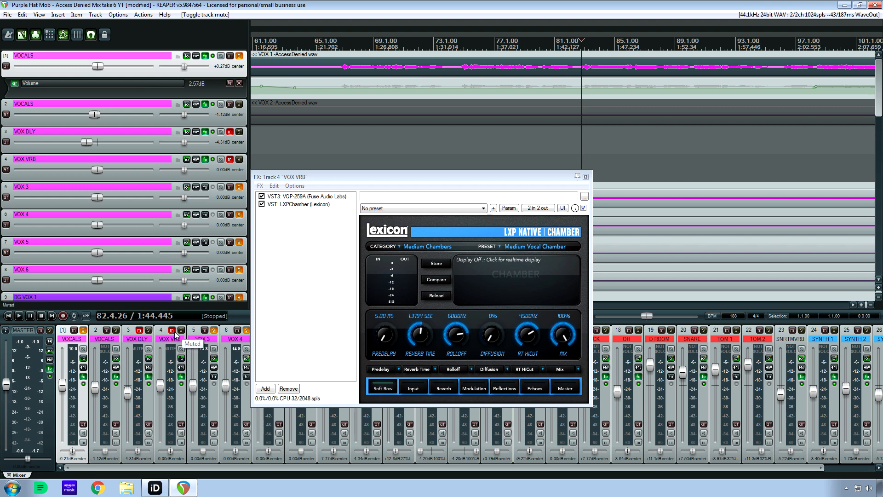
Play from 82.4.26, bringing VOX VRB and VOX DLY out of mute one after the other, and stop.
key("space")
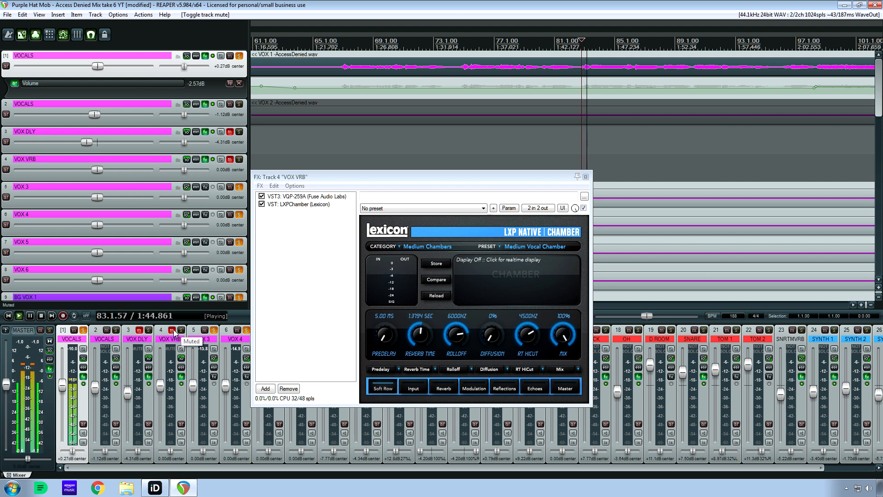
left_click(172, 332)
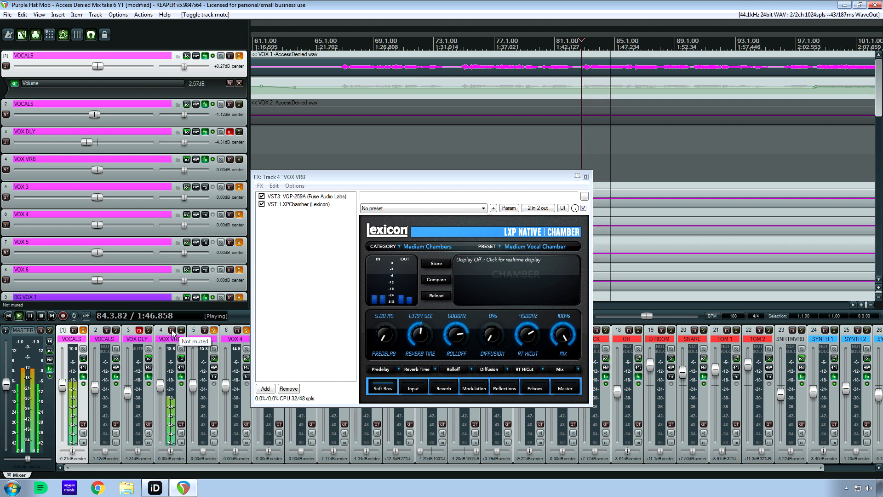
left_click(139, 331)
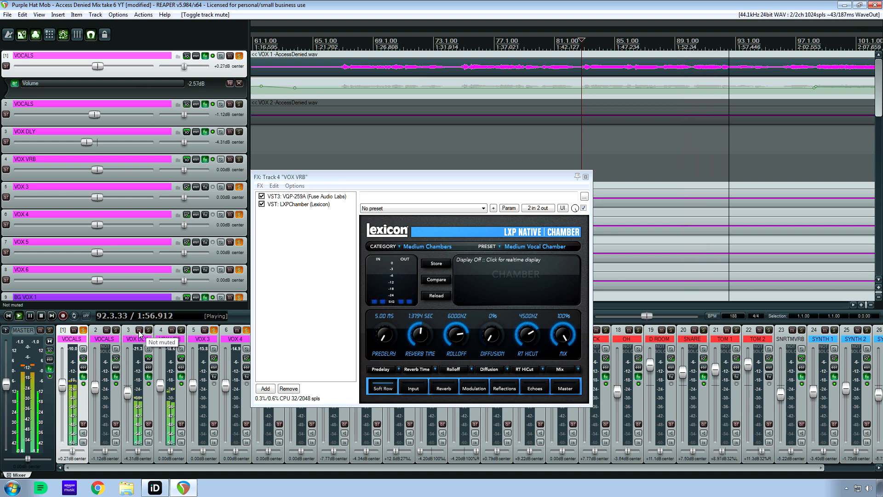
key("space")
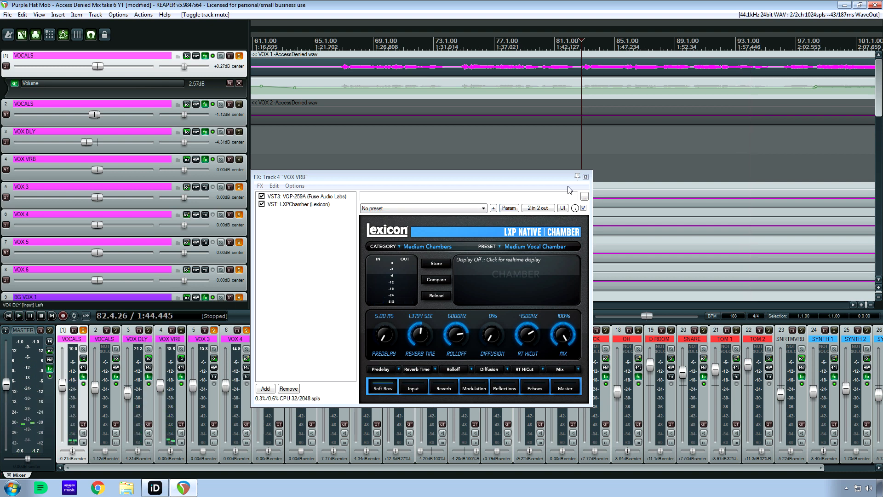
Close the VOX VRB plugin chain, solo track 2 VOCALS, and check its sends to VOX DLY and VOX VRB.
left_click(586, 178)
left_click_drag(441, 307, 536, 307)
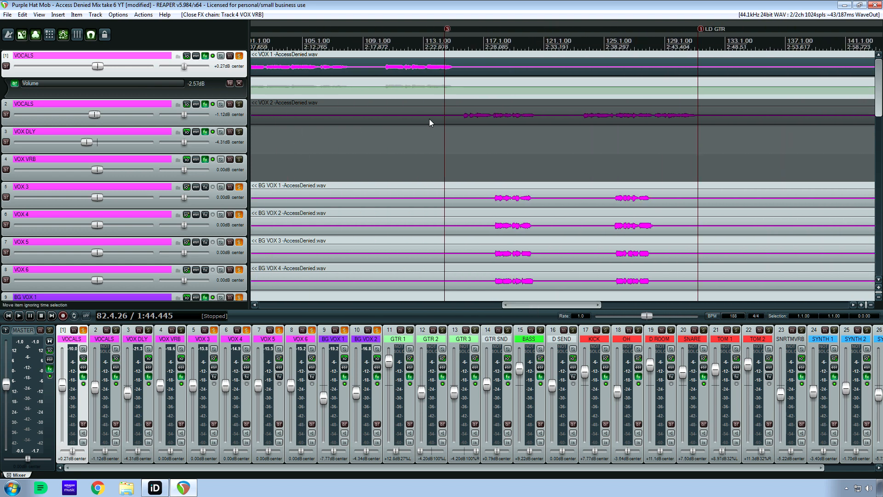
left_click(239, 104)
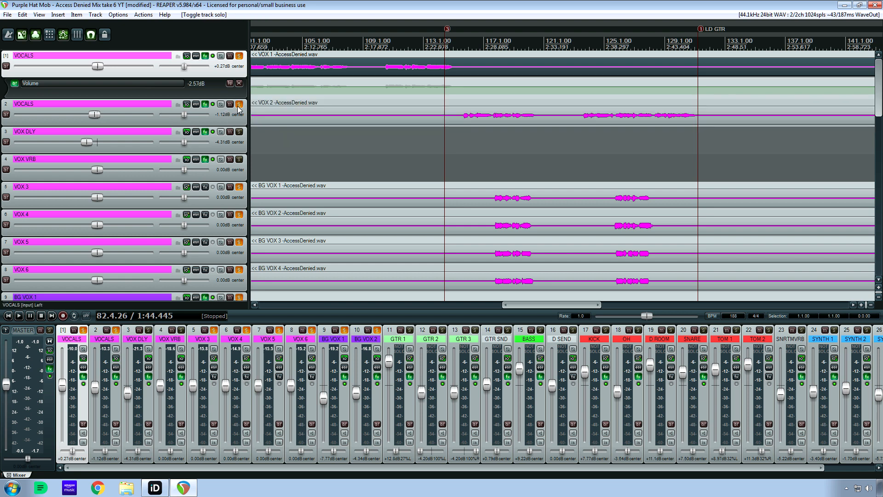
left_click(187, 105)
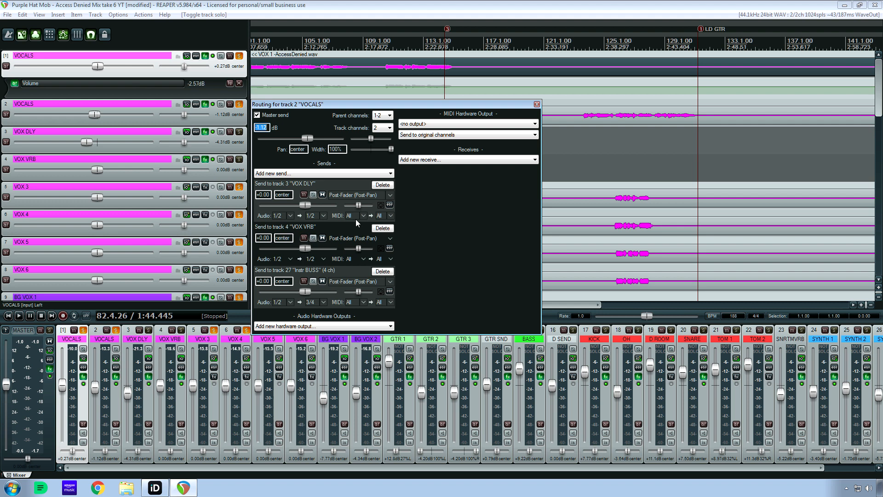
left_click(536, 104)
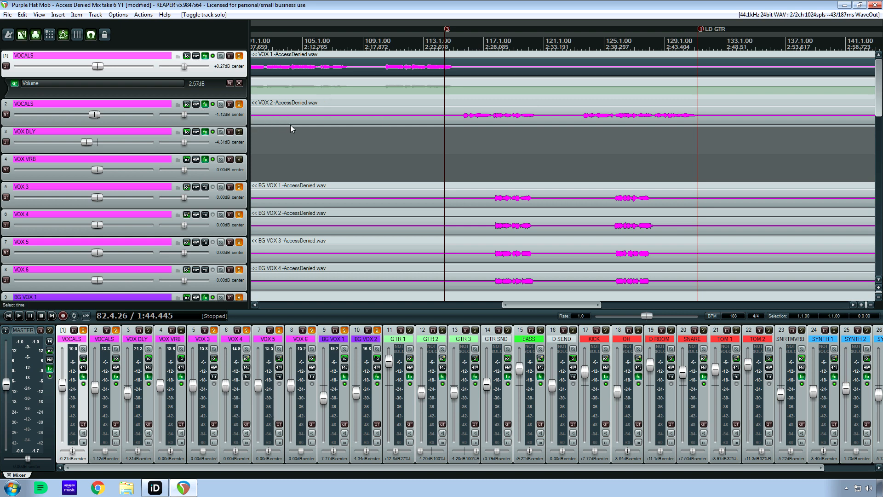
Unsolo VOX 3, VOX 4, VOX 5, VOX 6, BG VOX 1 and BG VOX 2.
left_click(239, 187)
left_click(360, 341)
left_click(245, 343, "shift")
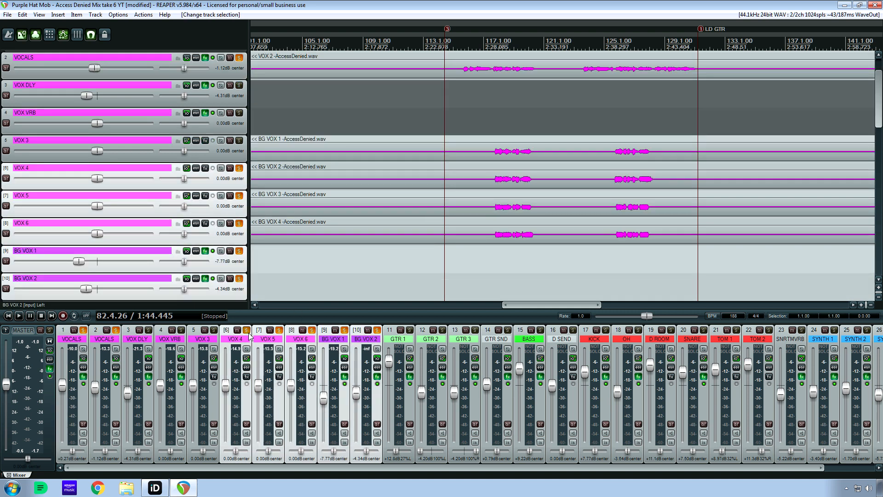
left_click(247, 330)
While playing from 110.2.72, try several levels for track 2 VOCALS' send to VOX VRB, set it to -7.28 dB, and stop.
key("space")
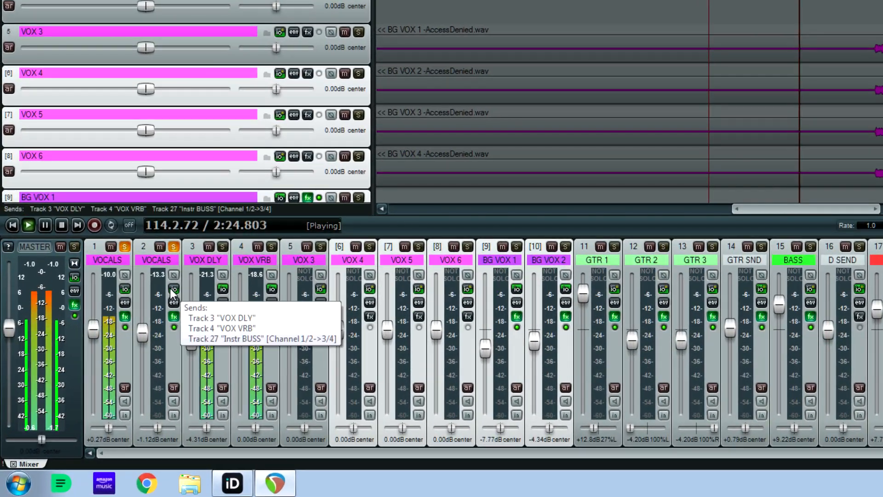
left_click(174, 290)
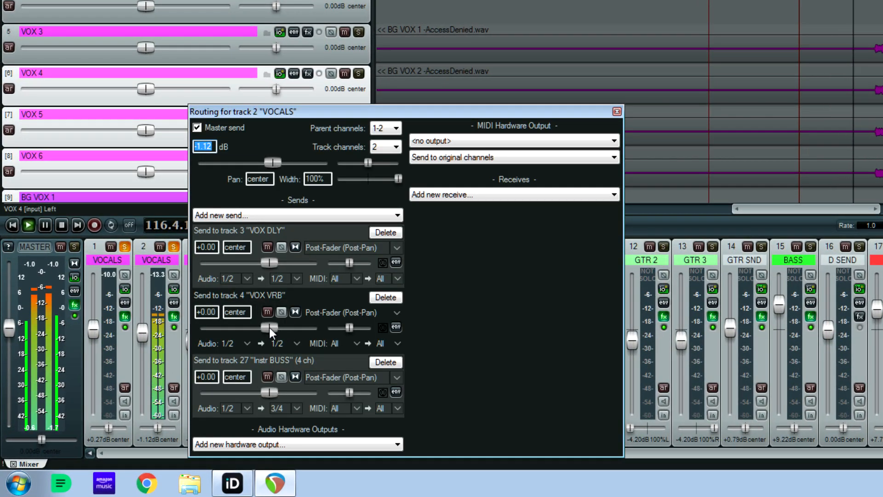
left_click_drag(270, 327, 177, 328)
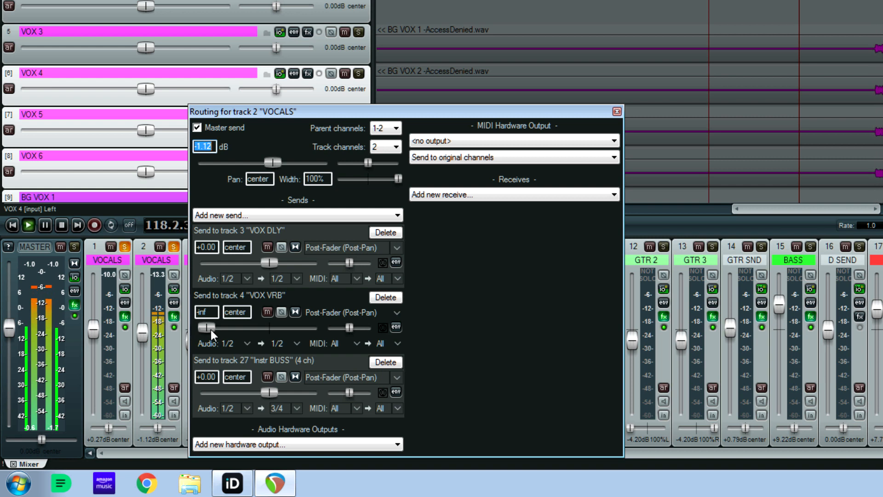
left_click_drag(210, 329, 248, 330)
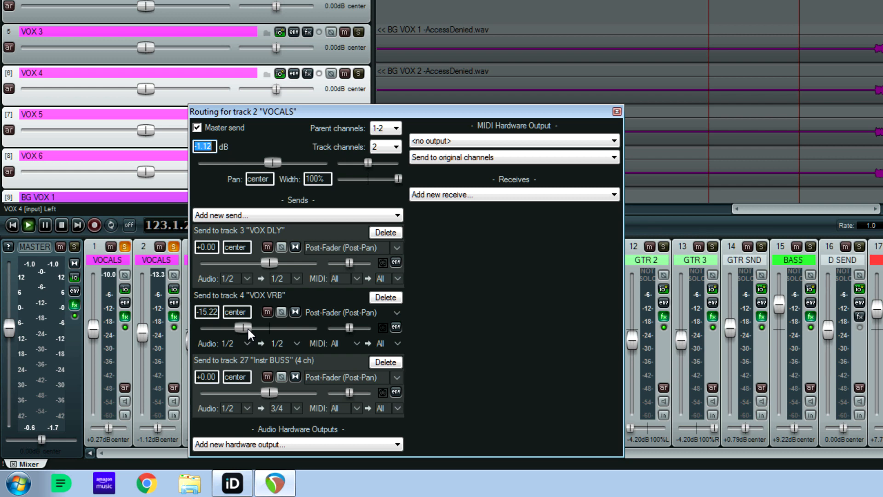
left_click_drag(247, 329, 259, 327)
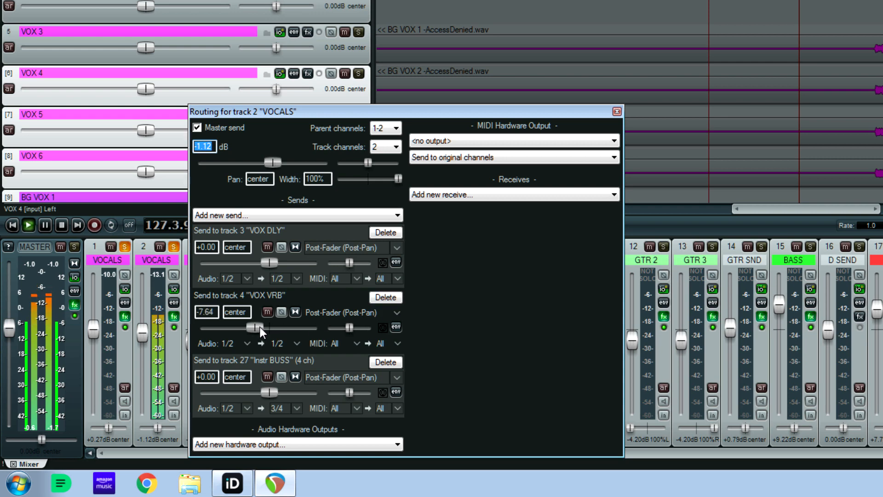
left_click(617, 111)
key("space")
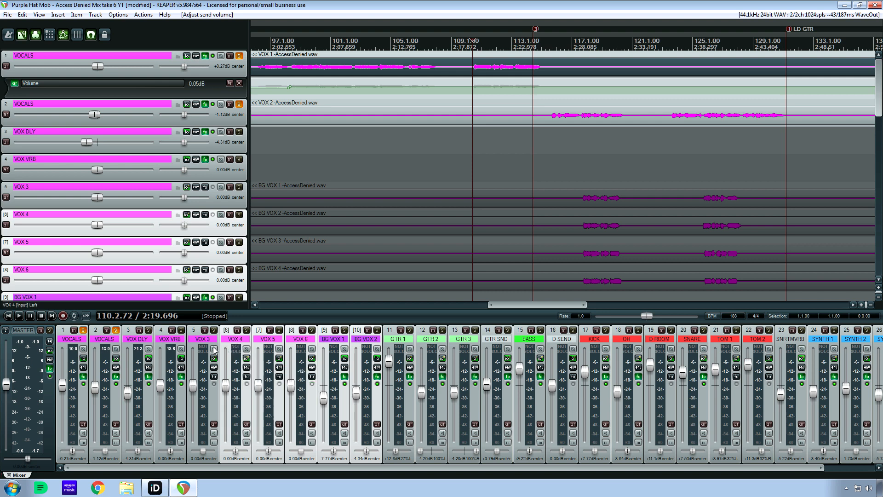
Select BG VOX 1, examine its MicroShift plugin with the BGV Thickener preset, and close the plugin window.
left_click(333, 344)
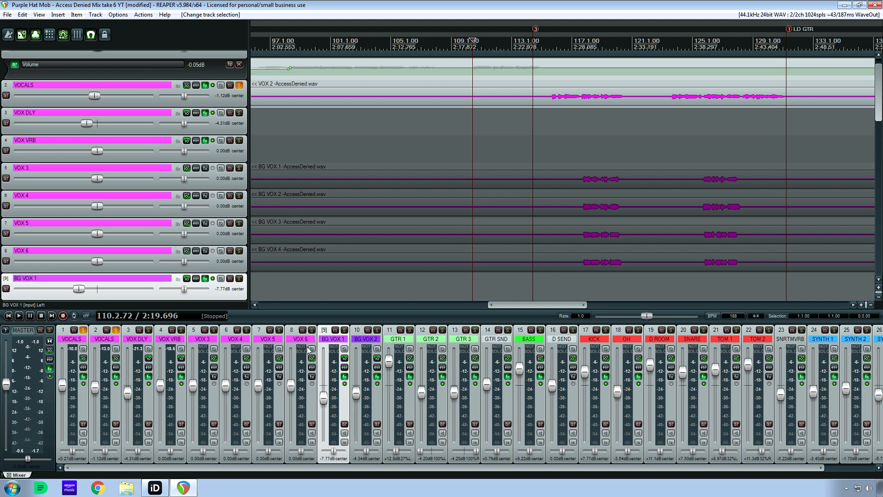
left_click(346, 379)
left_click_drag(192, 10, 305, 171)
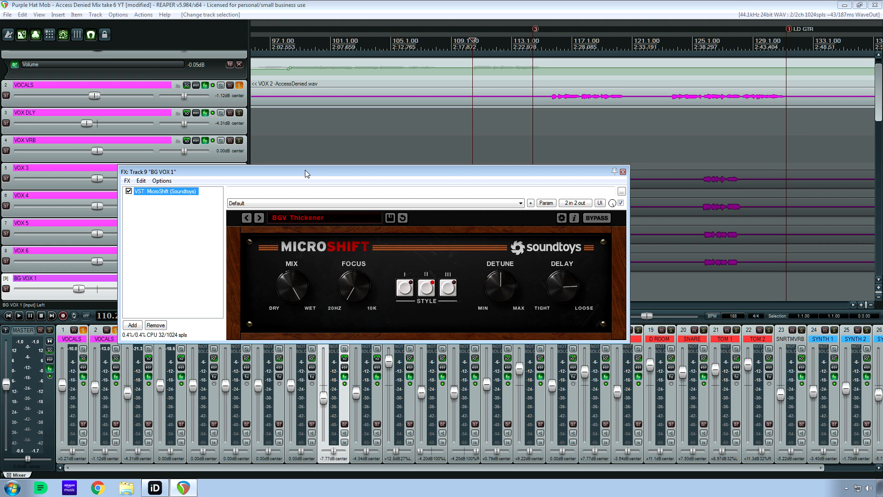
left_click(623, 173)
Open BG VOX 2's plugin chain and examine its IIEQ Pro, R2 reverb and LoudMax plugins.
left_click(377, 377)
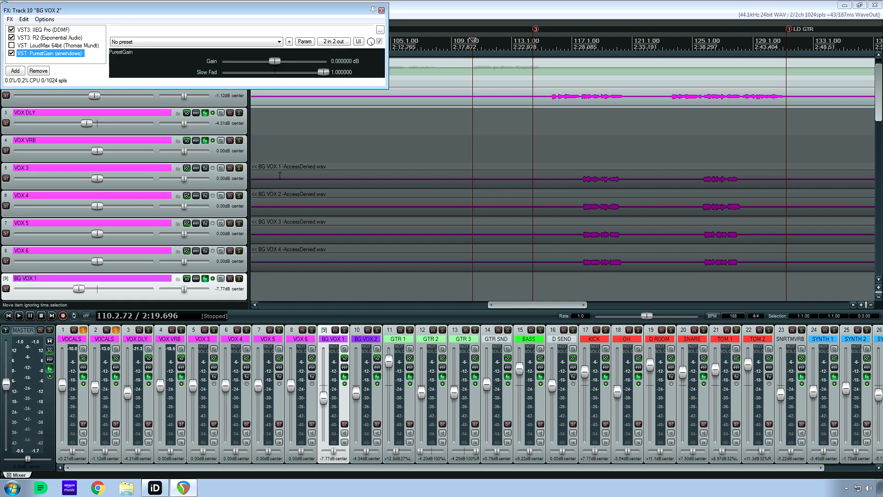
left_click_drag(157, 13, 479, 221)
left_click(386, 241)
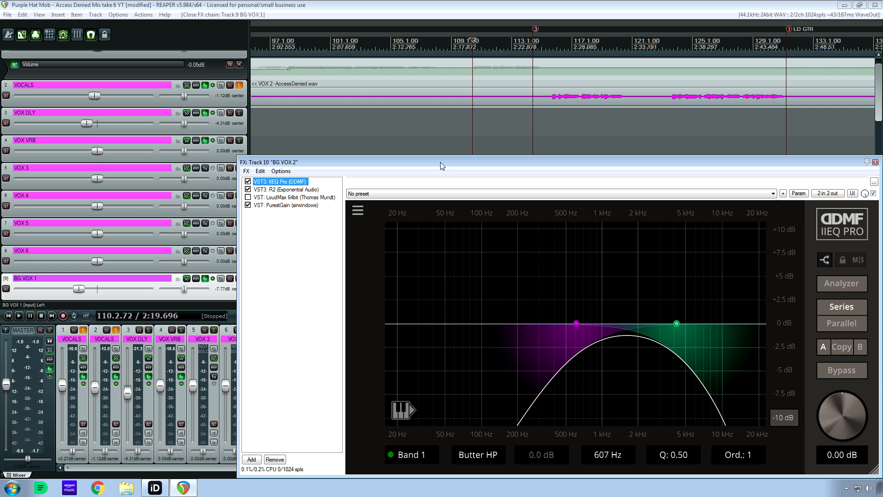
left_click_drag(440, 161, 339, 58)
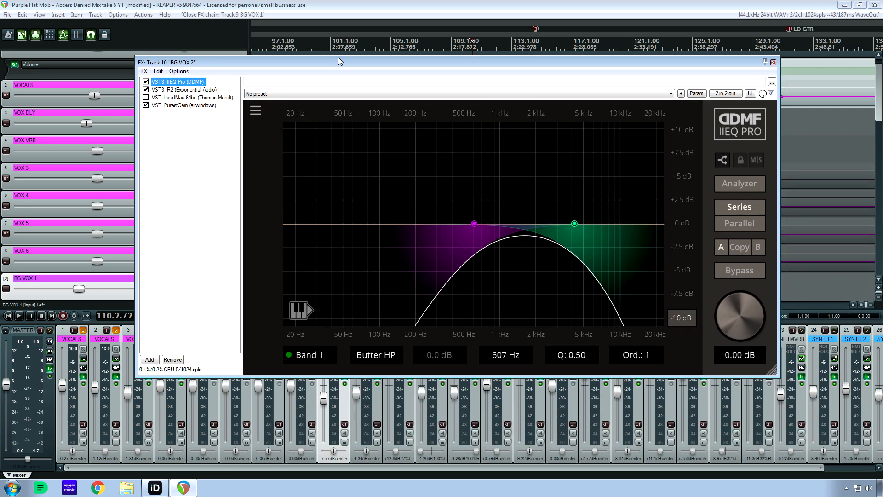
key("Down")
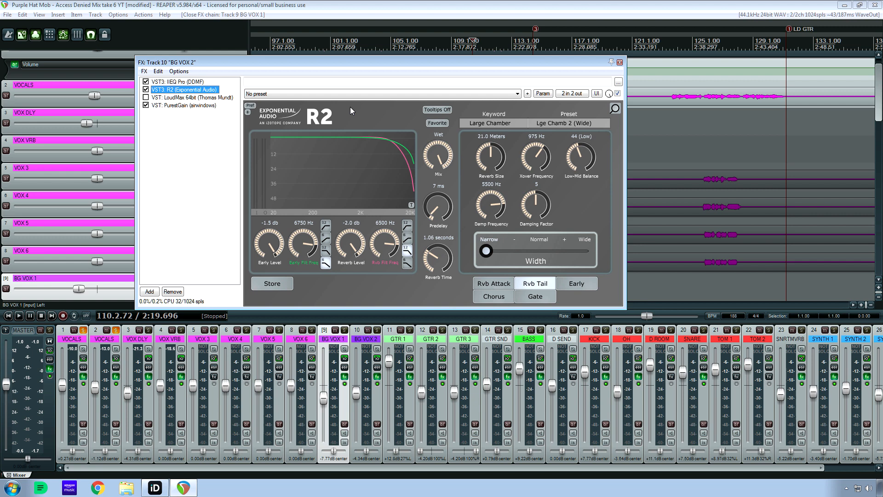
key("Down")
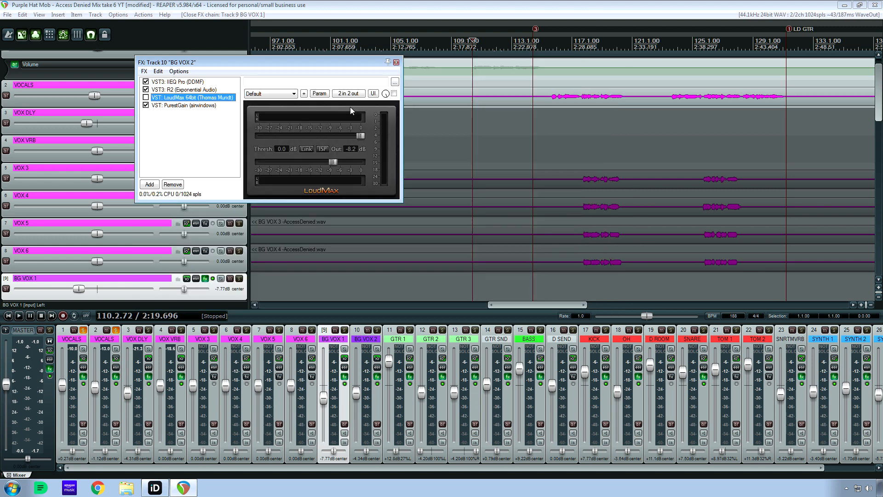
Review BG VOX 2's PurestGain, LoudMax and R2 plugins again and close its plugin chain.
key("Down")
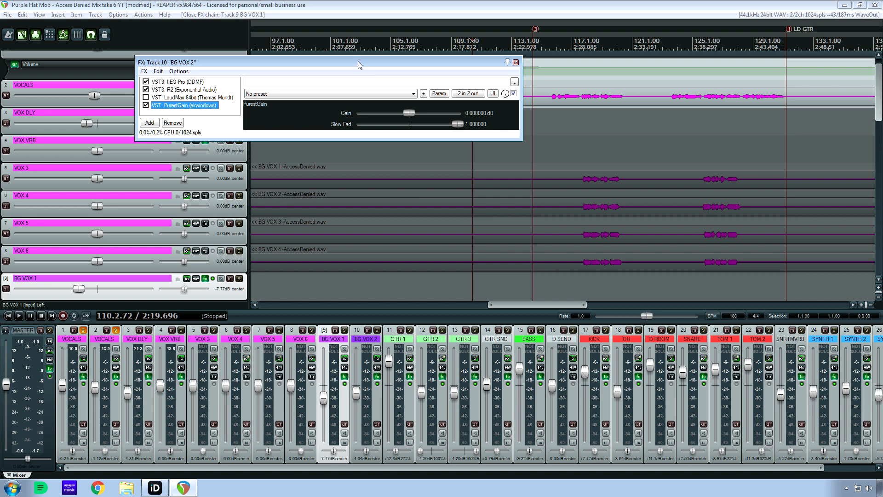
left_click_drag(358, 61, 422, 237)
key("Up")
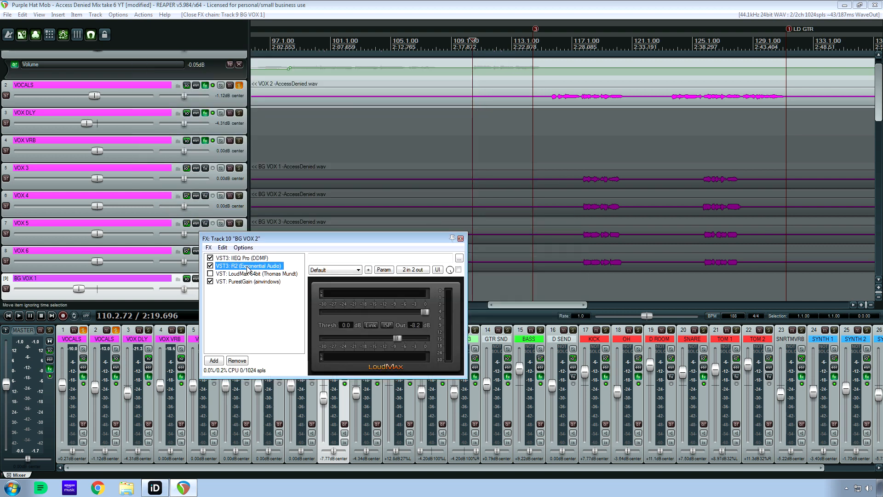
key("Up")
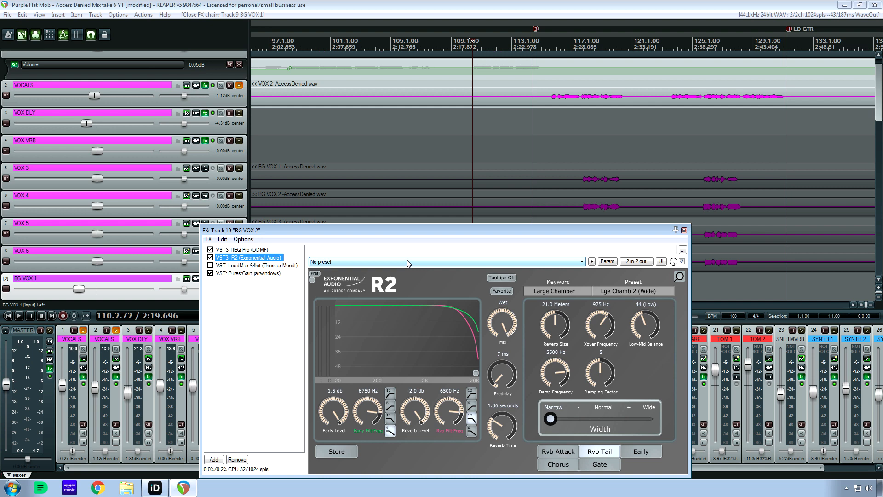
left_click(684, 230)
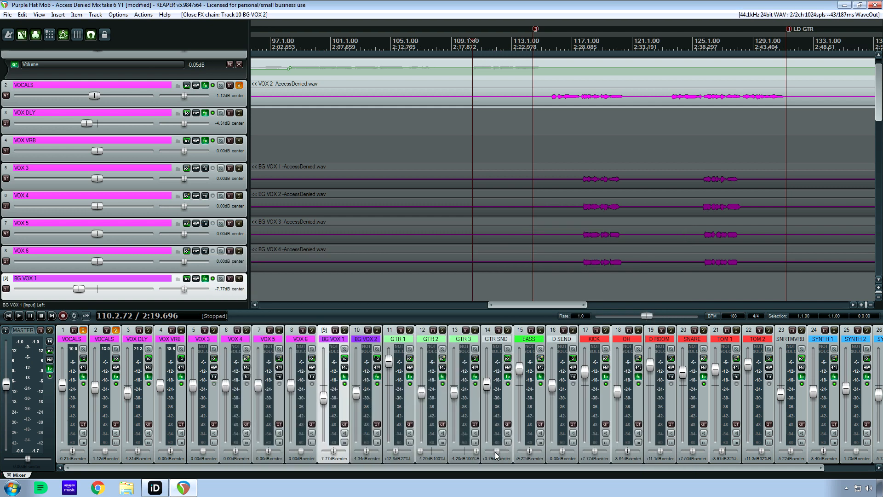
Unsolo tracks 1 and 2, the two VOCALS tracks.
left_click_drag(499, 468, 335, 477)
left_click(115, 331)
left_click(83, 330)
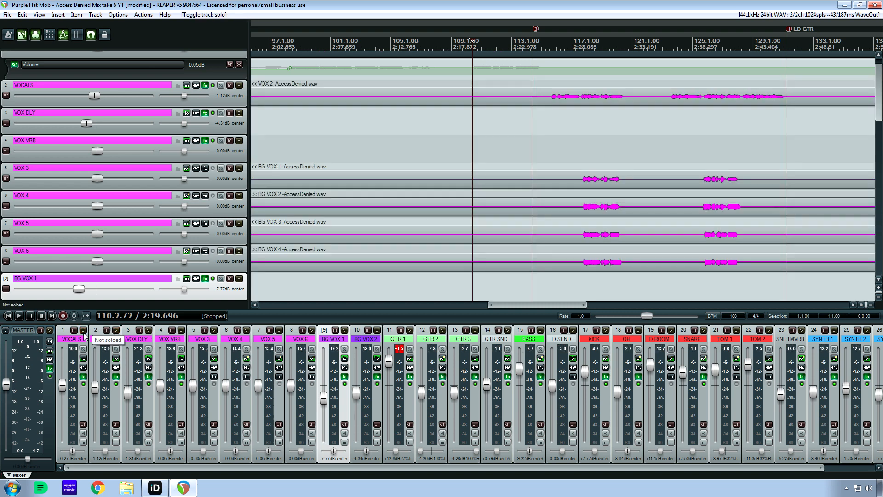
Open the master track's plugin chain, view PhoenixVerb, and bypass Virtual Mix Rack, VBC FG-Red and Virtual Tape Machines.
left_click(50, 368)
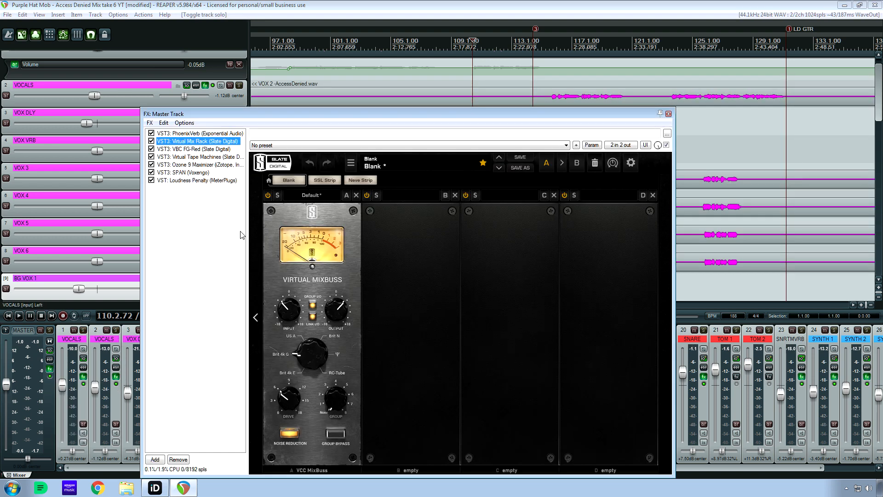
left_click(201, 134)
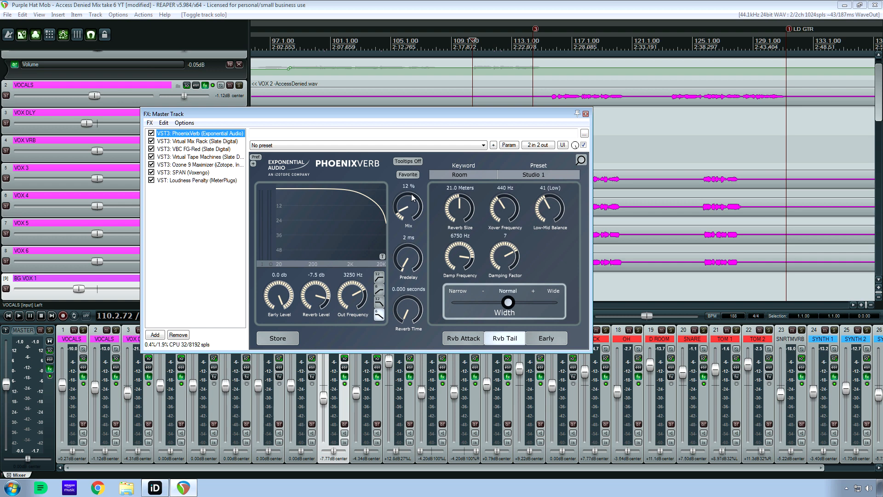
left_click(177, 141)
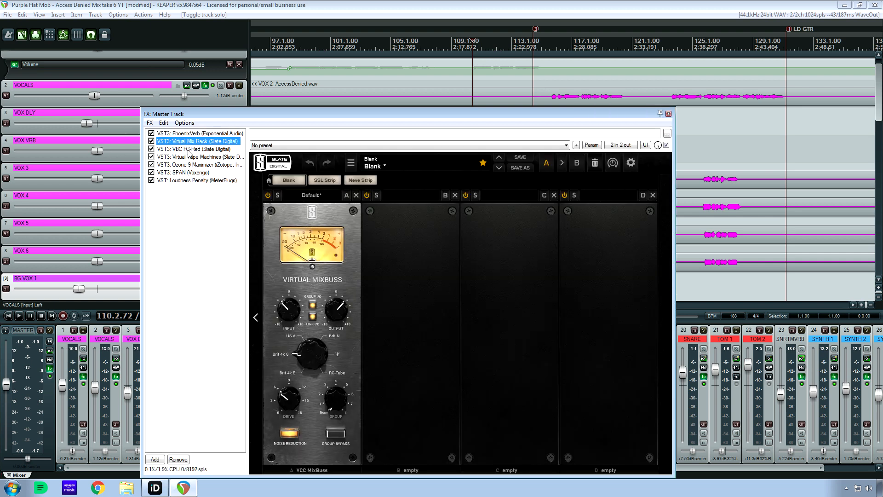
left_click(184, 133)
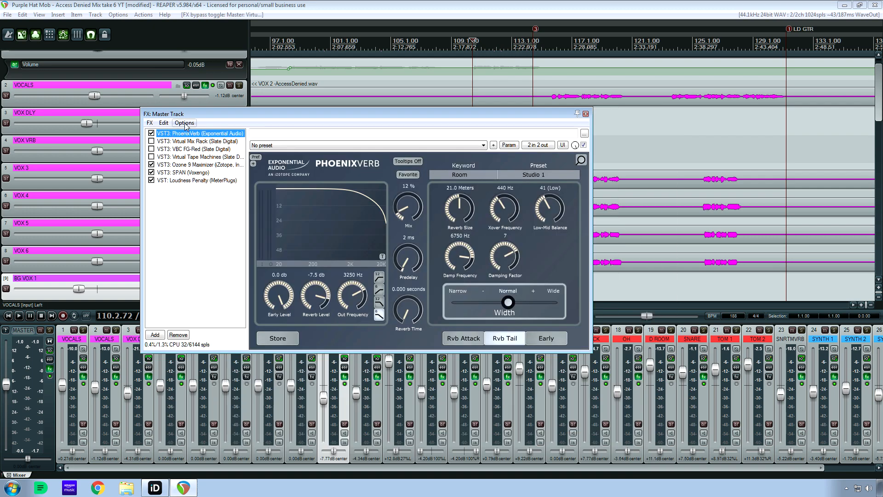
left_click_drag(197, 114, 363, 86)
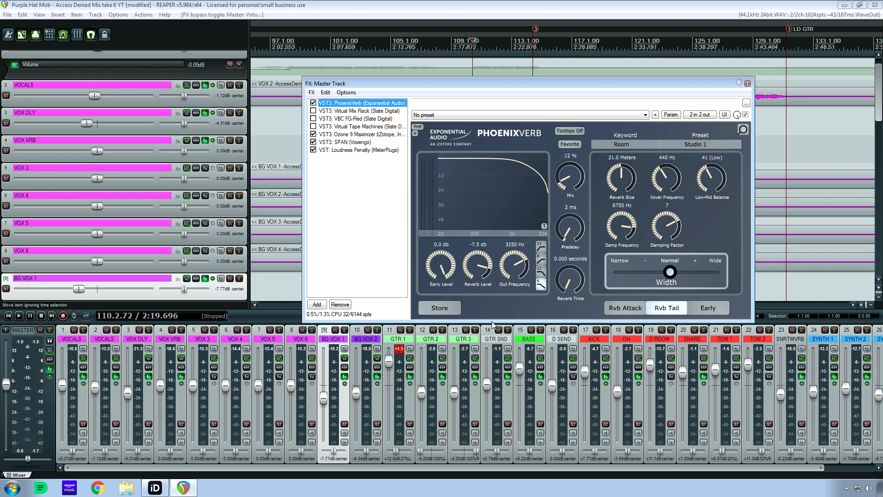
Select all tracks, toggle their solo on and off, and move the master plugin window clear of the mixer.
left_click(365, 341)
key("ctrl+a")
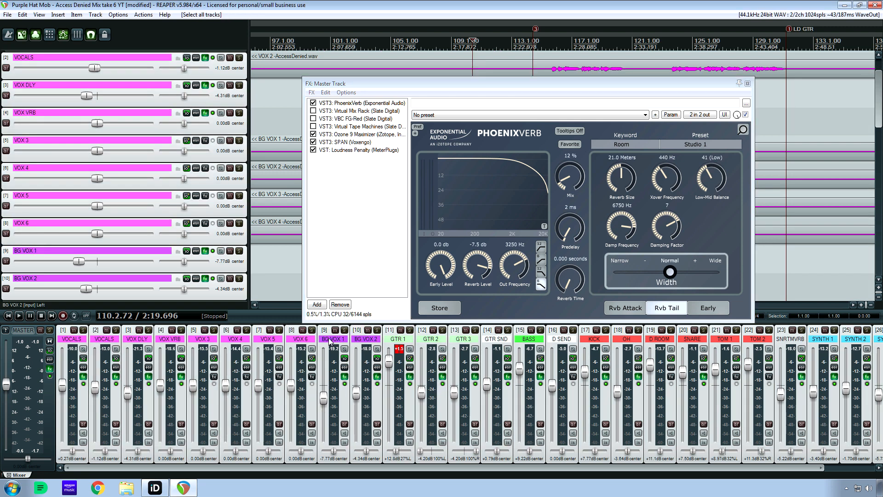
left_click(280, 330)
left_click(280, 331)
left_click_drag(362, 82, 263, 231)
Play the mix with the master's PhoenixVerb bypassed, re-enable it, replay from 97.4.32, and stop.
left_click(224, 253)
left_click(215, 252)
key("space")
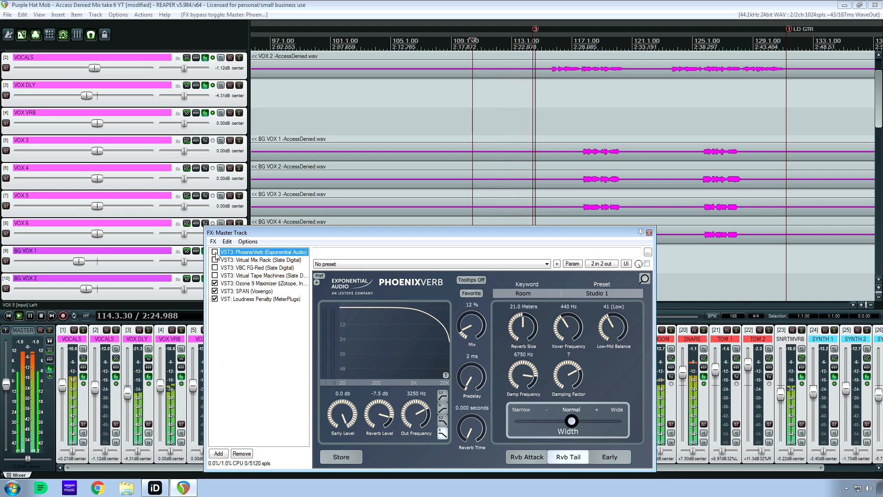
left_click(214, 252)
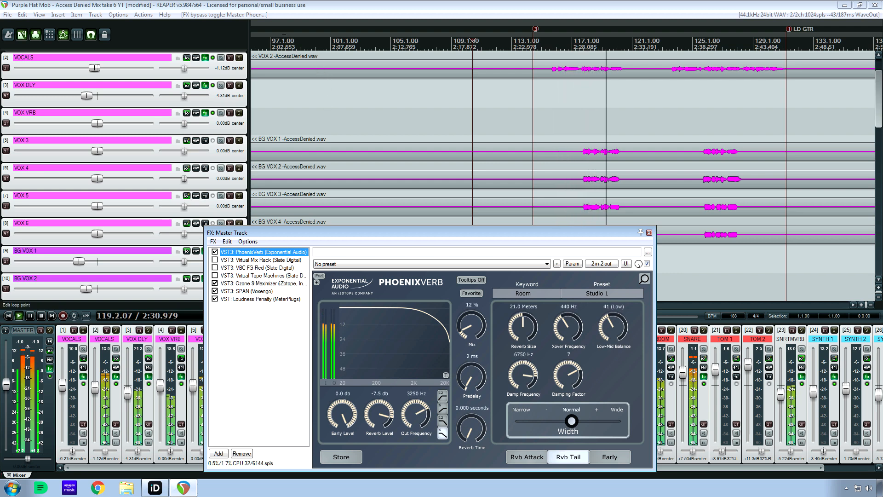
left_click(283, 110)
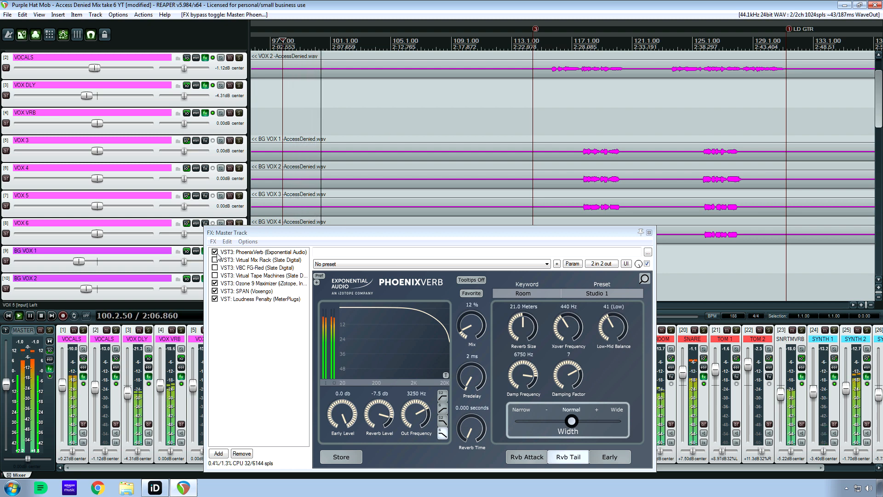
key("space")
Look through the plugin chains of both VOCALS tracks, VOX DLY and VOX VRB, and return to the master chain.
left_click(83, 377)
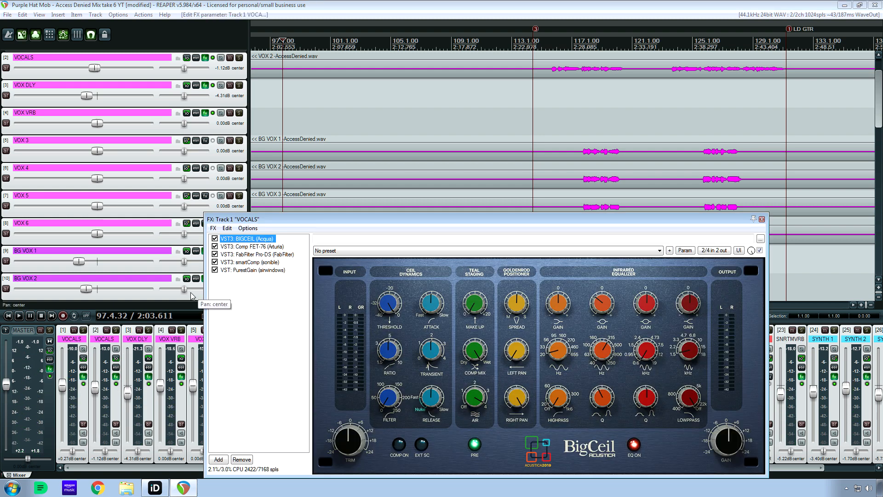
left_click(117, 377)
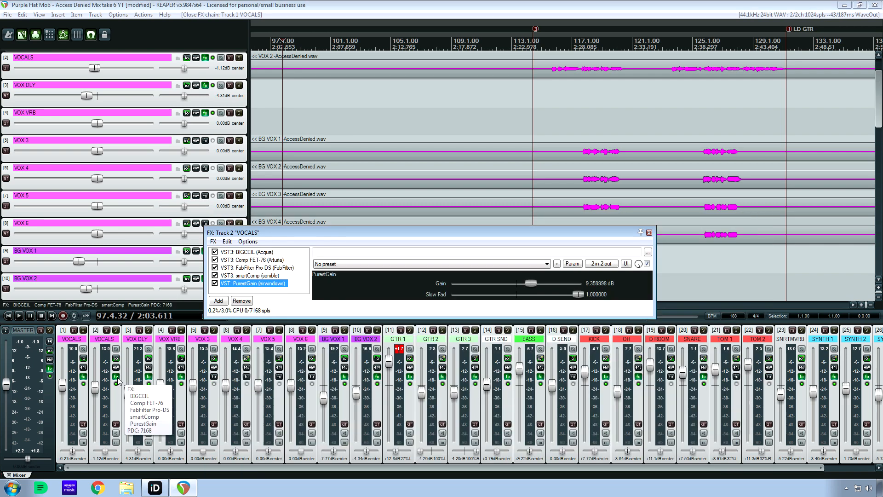
left_click(152, 378)
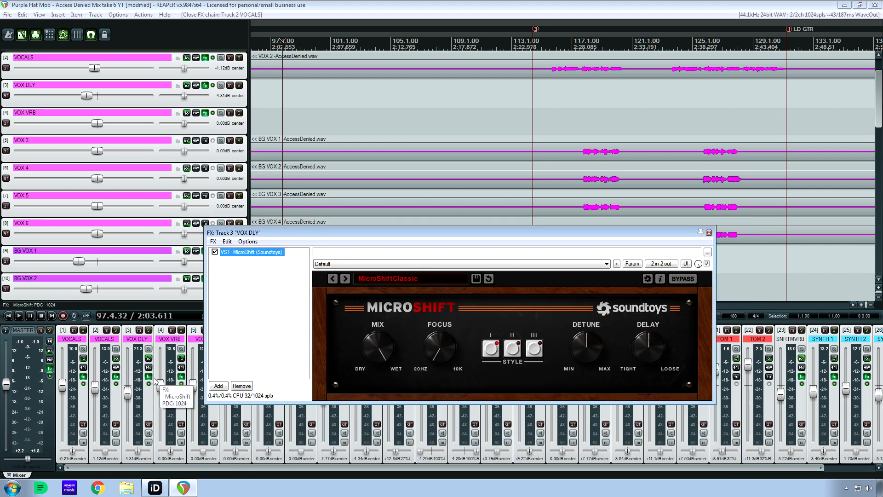
left_click(181, 378)
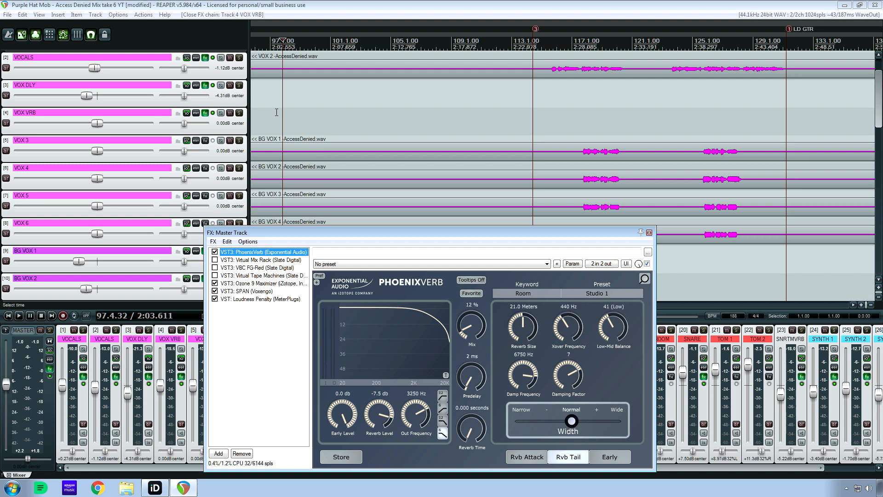
Play from 97.2.49 with PhoenixVerb bypassed and all other master plugins enabled, and briefly check the levels in the iD mixer.
left_click(276, 111)
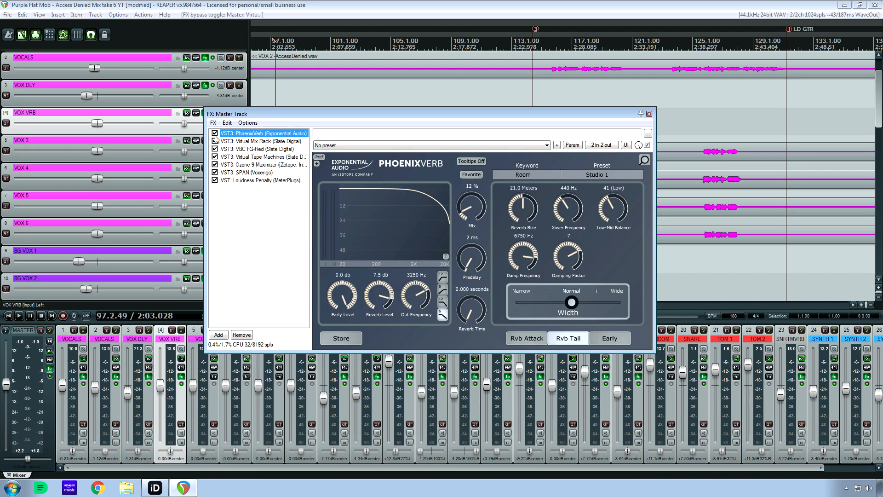
key("space")
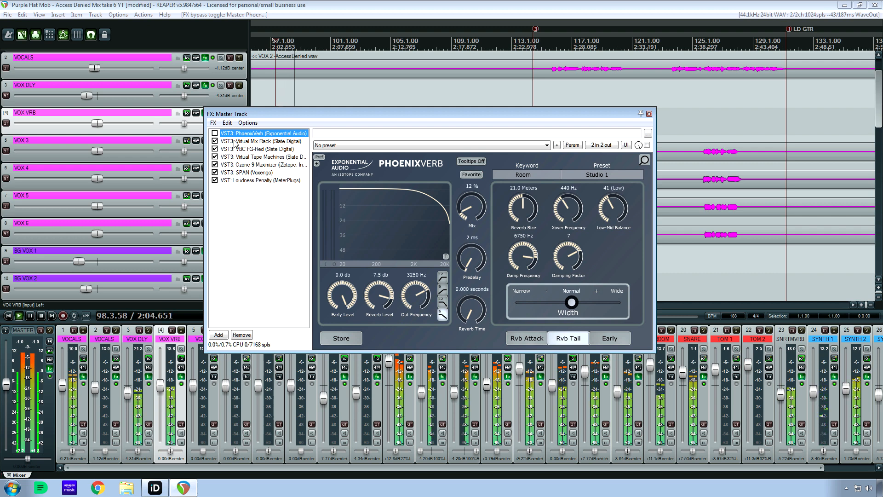
left_click(155, 489)
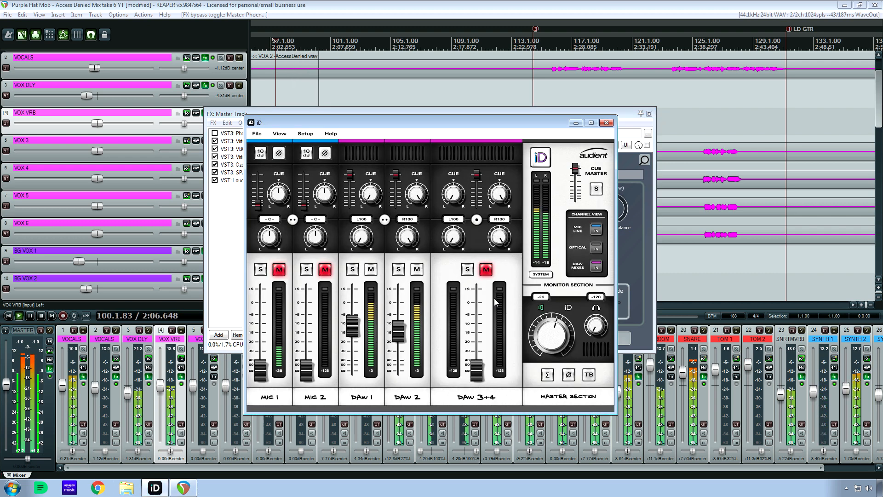
left_click(575, 122)
Compare the playing mix with PhoenixVerb enabled and bypassed, leaving it enabled.
left_click(215, 133)
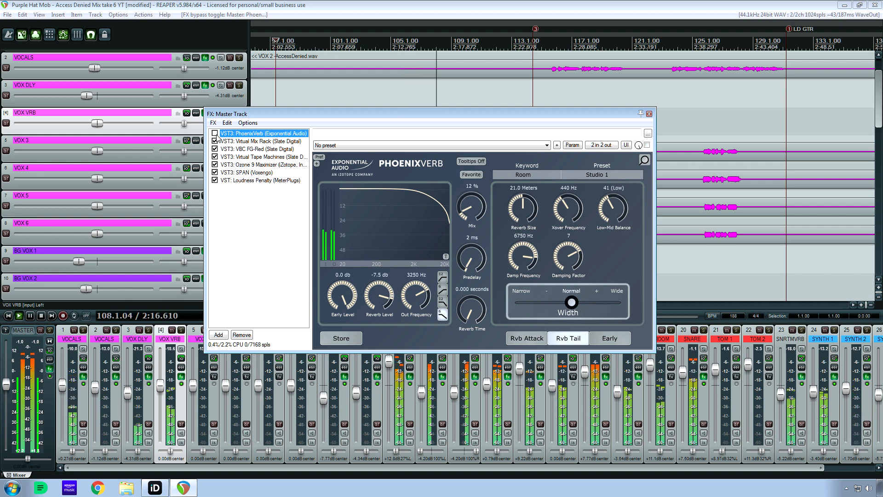
left_click(215, 133)
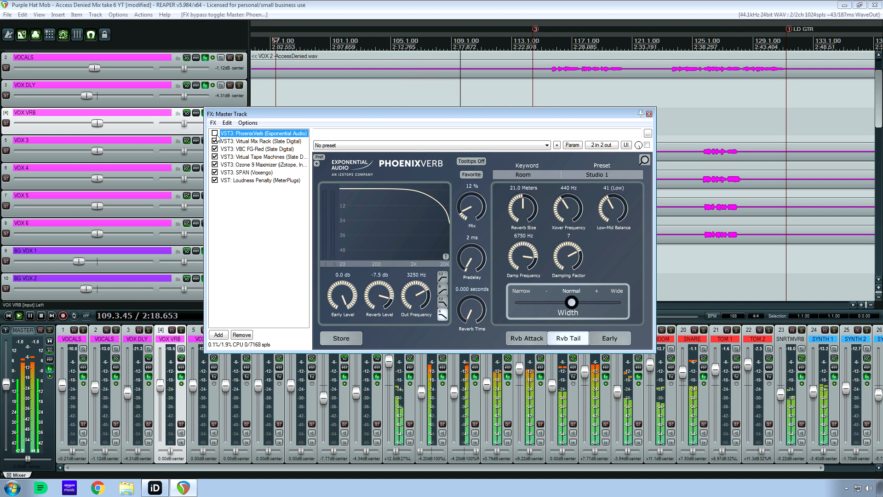
left_click(215, 133)
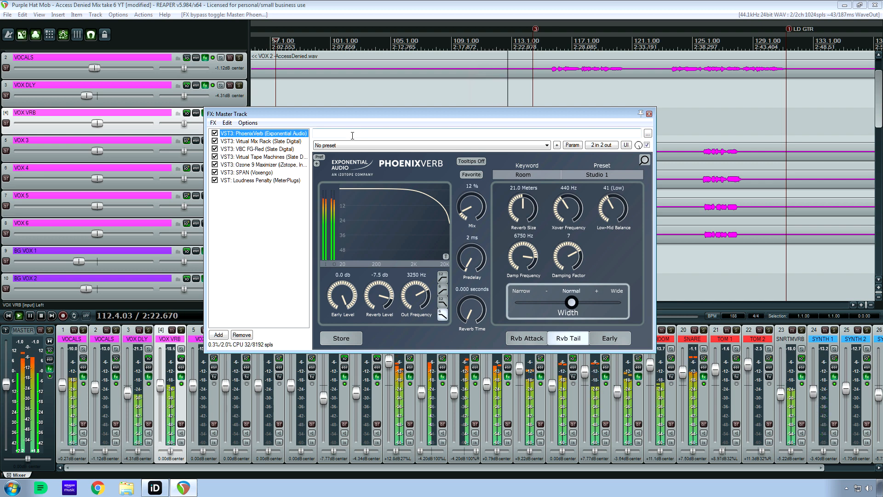
Try PhoenixVerb's mix fully wet and at 15%, compare it with bypass, set it to 11%, and stop playback.
left_click(468, 204)
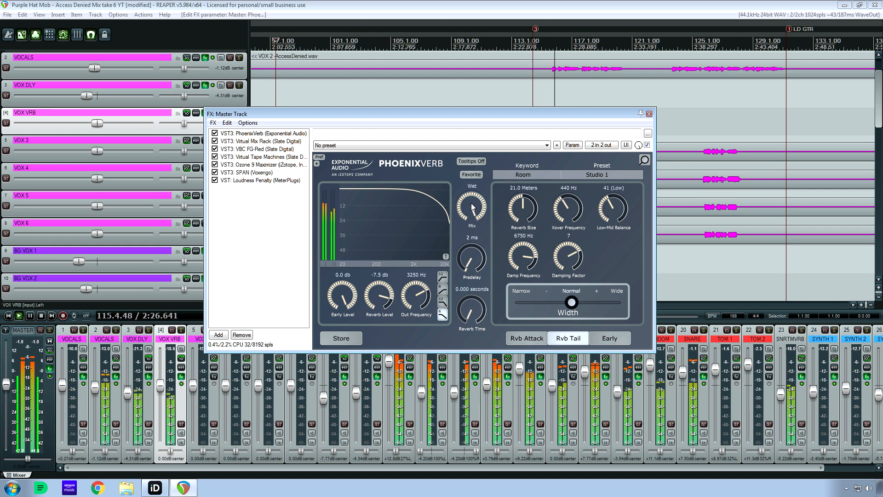
left_click_drag(472, 204, 490, 300)
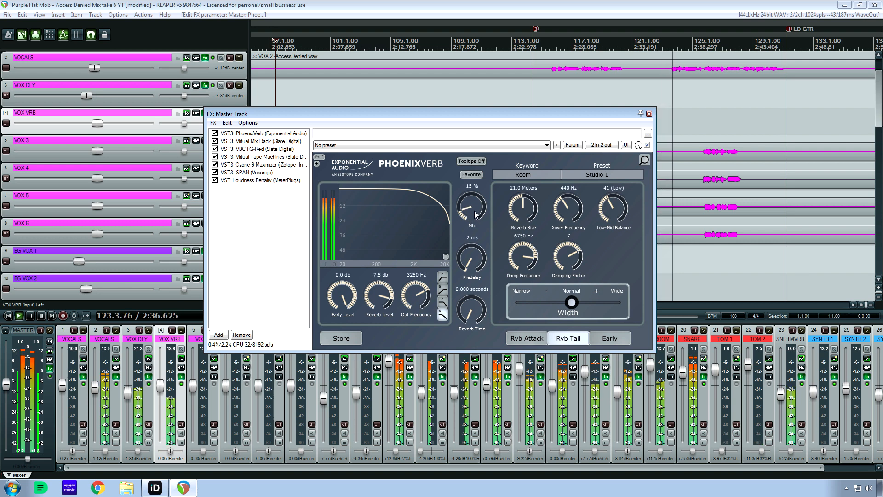
left_click(215, 134)
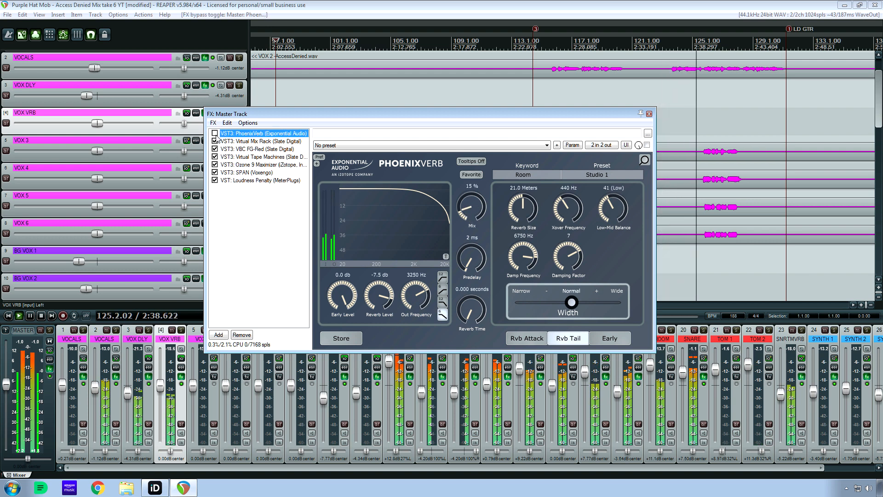
left_click(214, 133)
left_click_drag(484, 208, 479, 217)
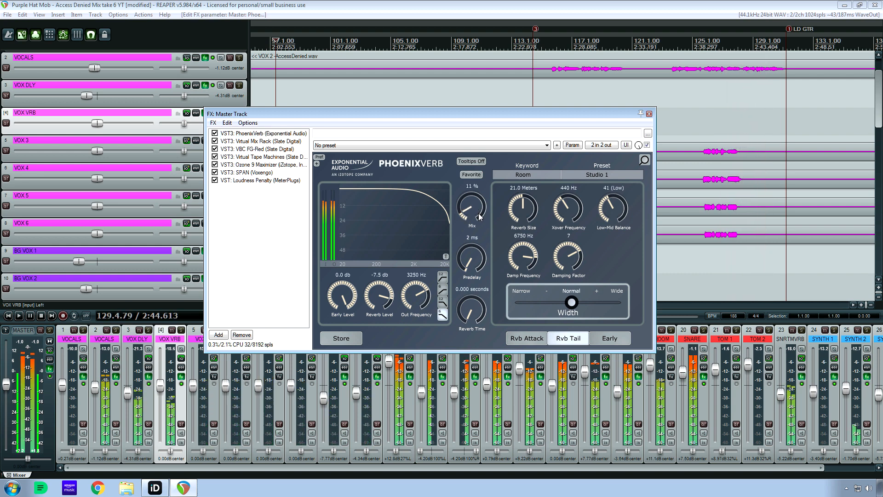
key("space")
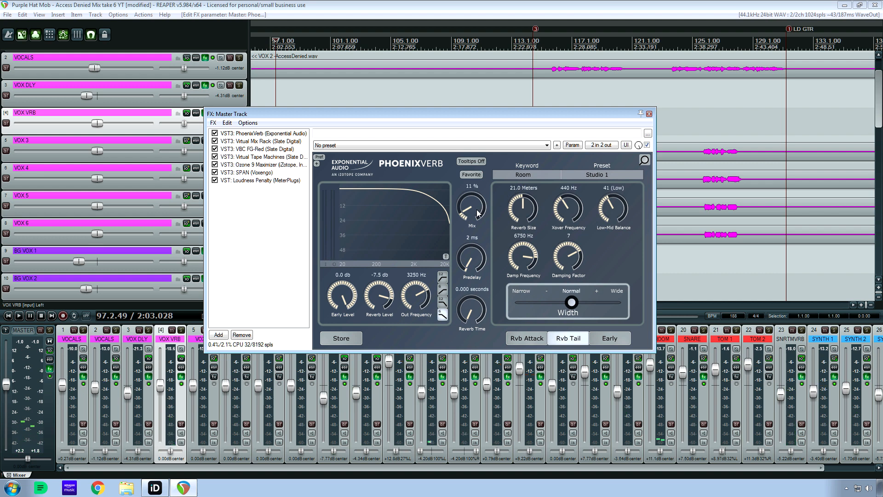
View the master's Virtual Mix Rack, and examine smartComp and Comp FET-76 in track 1 VOCALS' plugin chain.
left_click(248, 142)
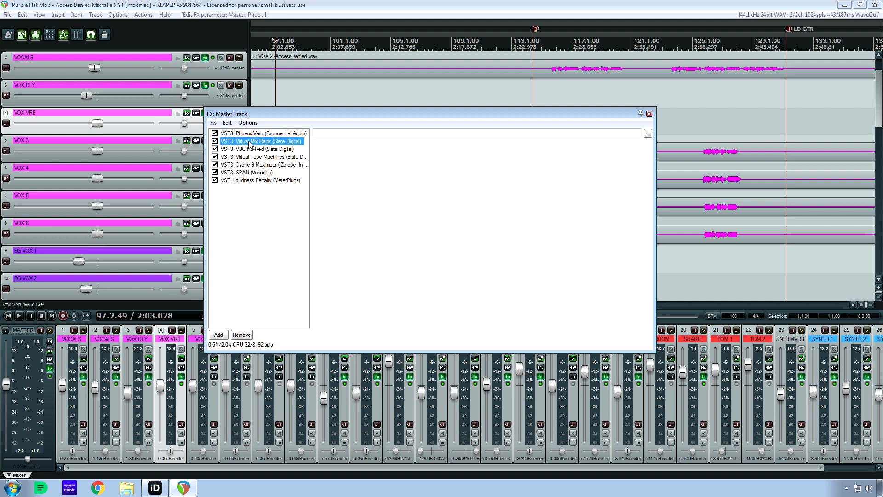
left_click_drag(375, 120, 538, 92)
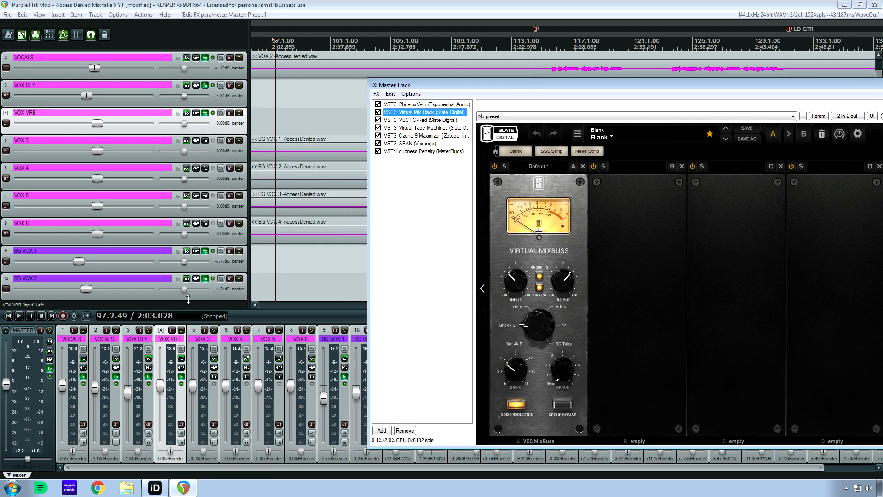
left_click(83, 376)
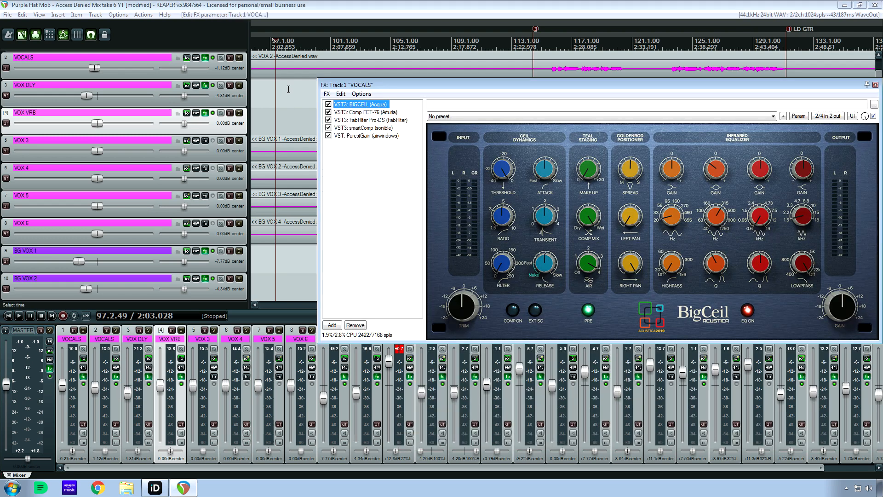
left_click(376, 128)
left_click(372, 112)
left_click_drag(382, 87, 370, 234)
Select the VOX DLY track and place the edit cursor at 97.4.23 near the start of the vocal section.
left_click(383, 105)
key("Home")
scroll(376, 124, "down", 6)
left_click(413, 105)
scroll(412, 105, "up", 4)
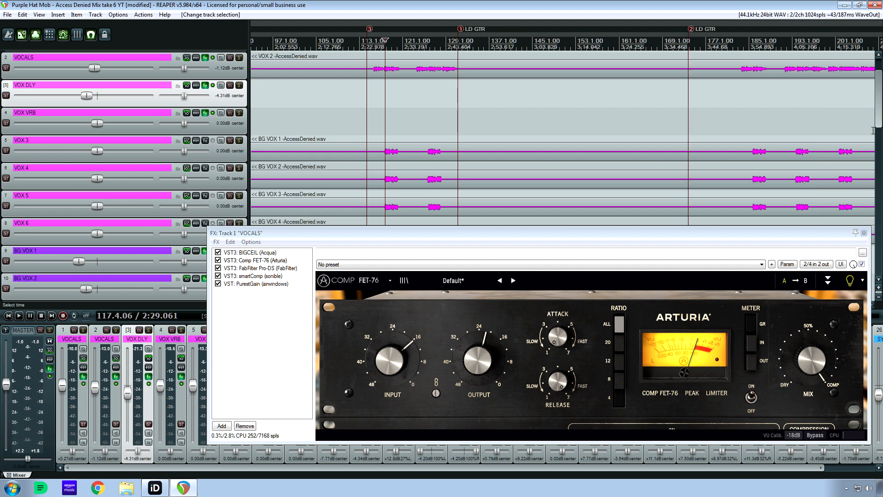
scroll(879, 106, "up", 1)
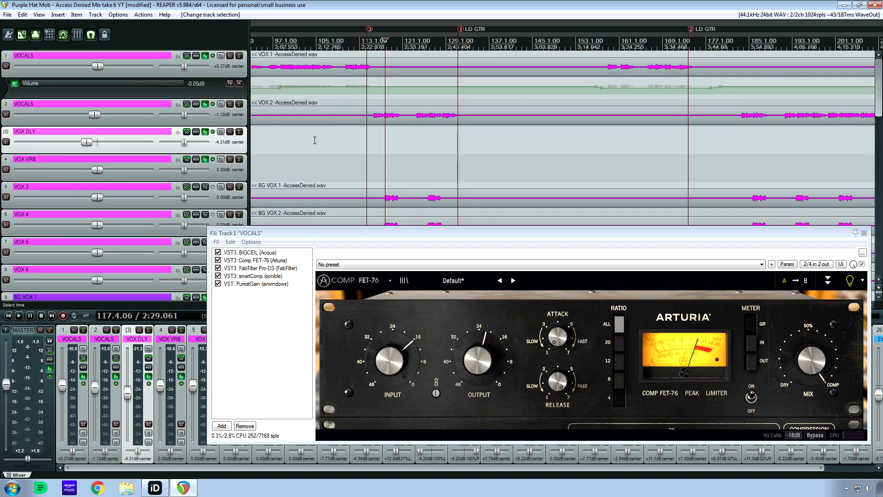
left_click(277, 143)
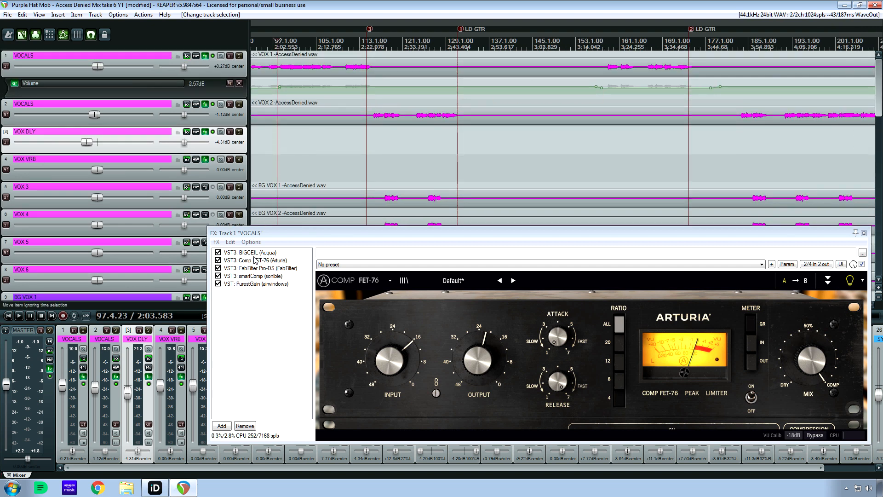
Solo track 1 VOCALS during playback, compare it with Comp FET-76 bypassed and enabled, leave the compressor enabled, and stop playback.
key("space")
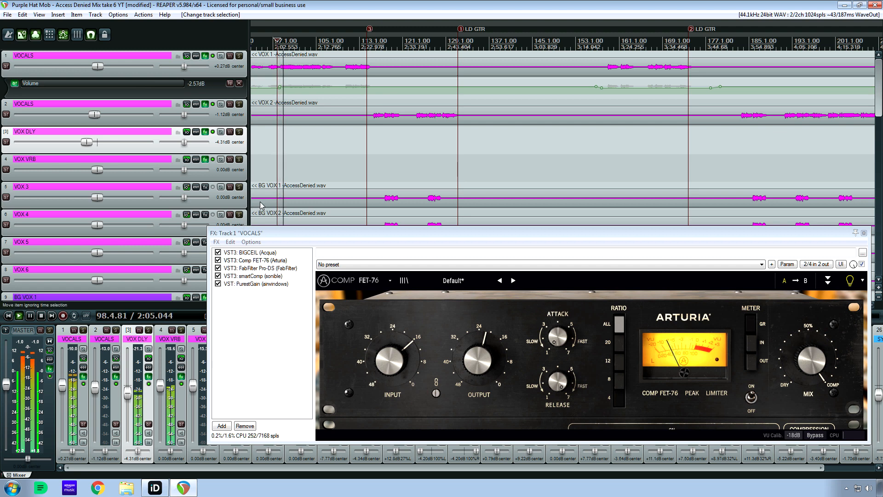
left_click(83, 330)
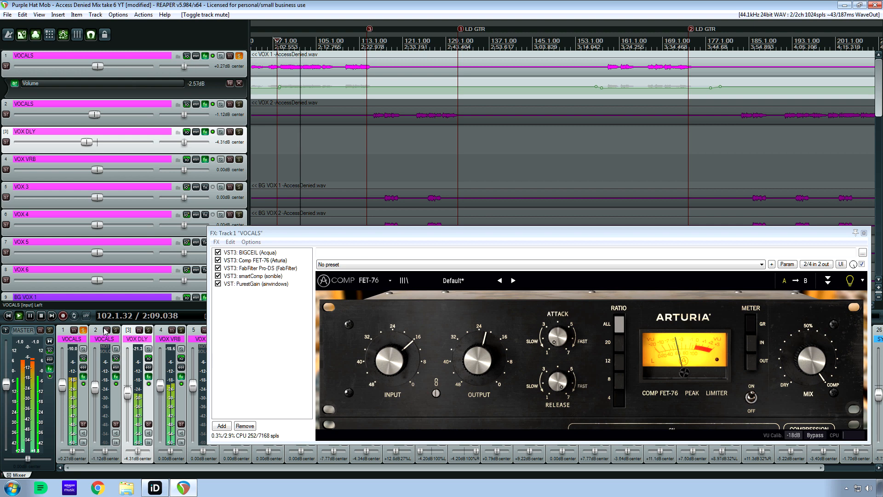
left_click(220, 260)
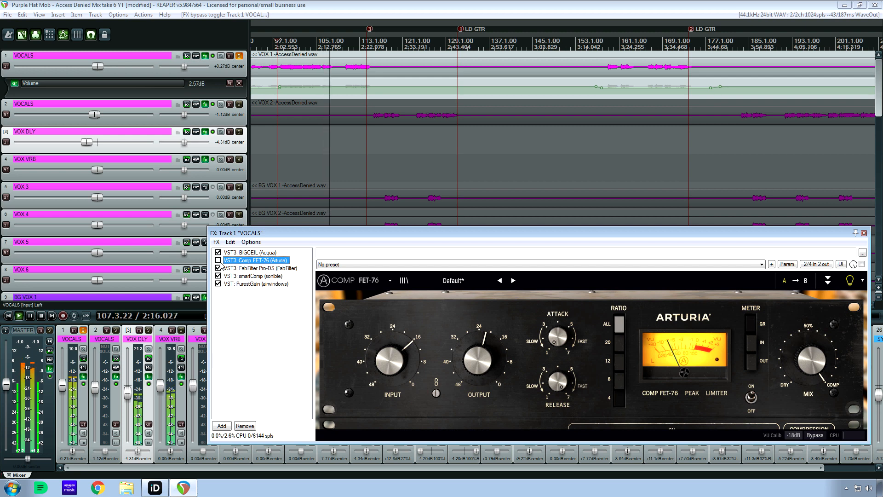
key("space")
key("space")
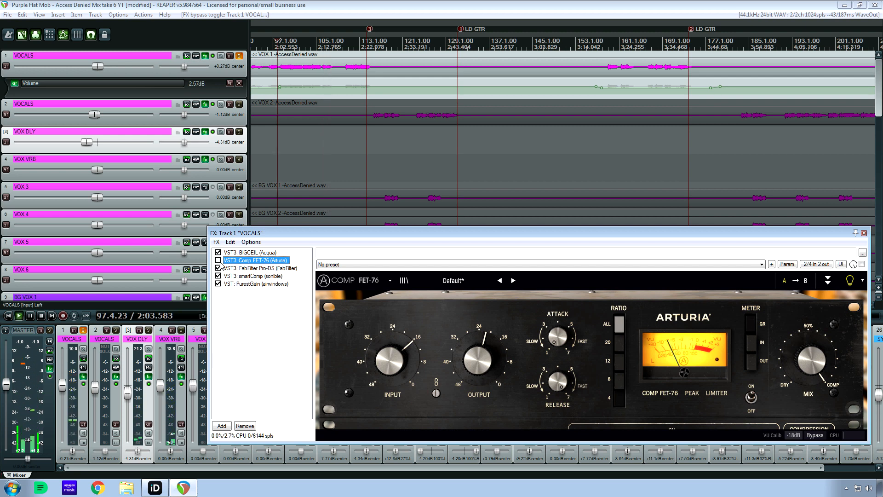
left_click(218, 260)
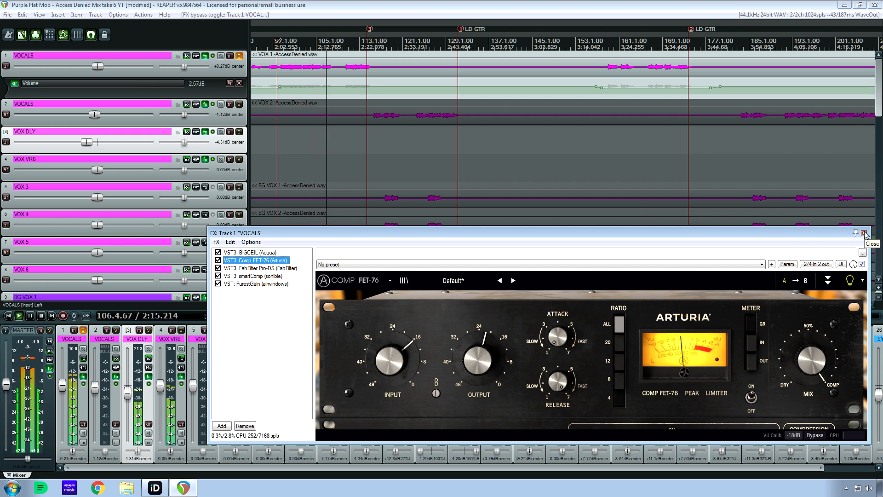
key("space")
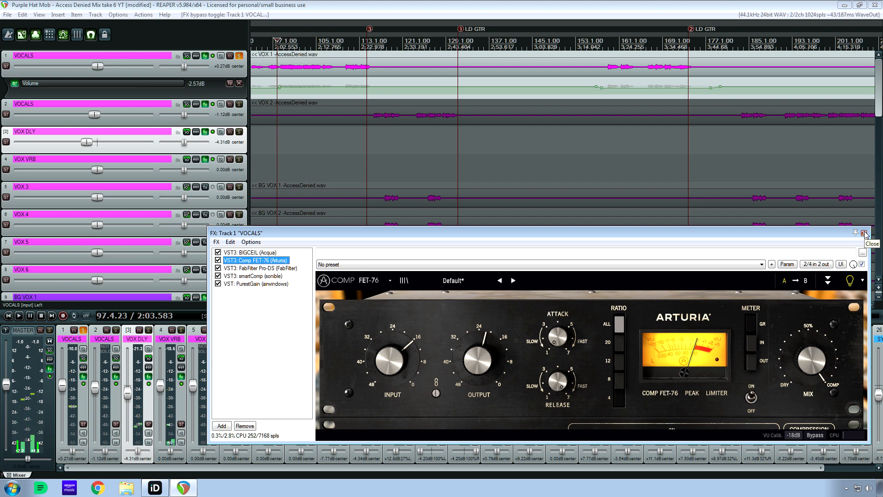
Close track 1 VOCALS' plugin chain, reopen it to view Comp FET-76's controls, and close it again.
left_click(864, 233)
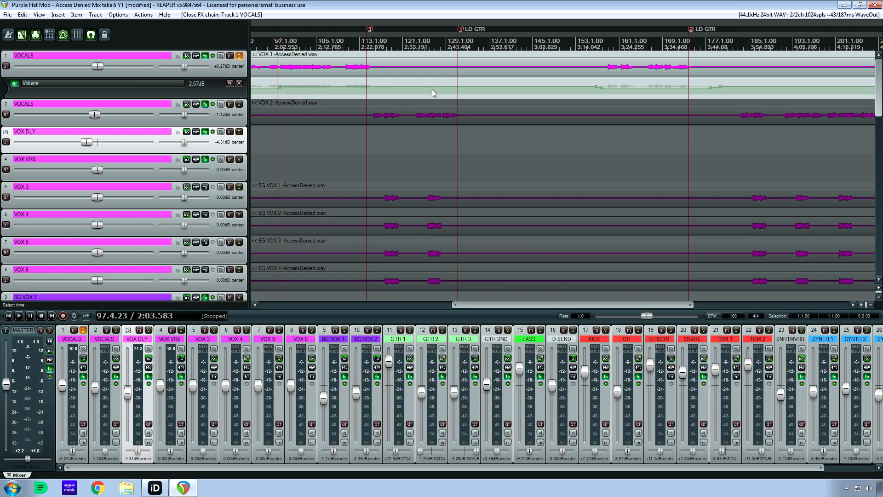
left_click(205, 56)
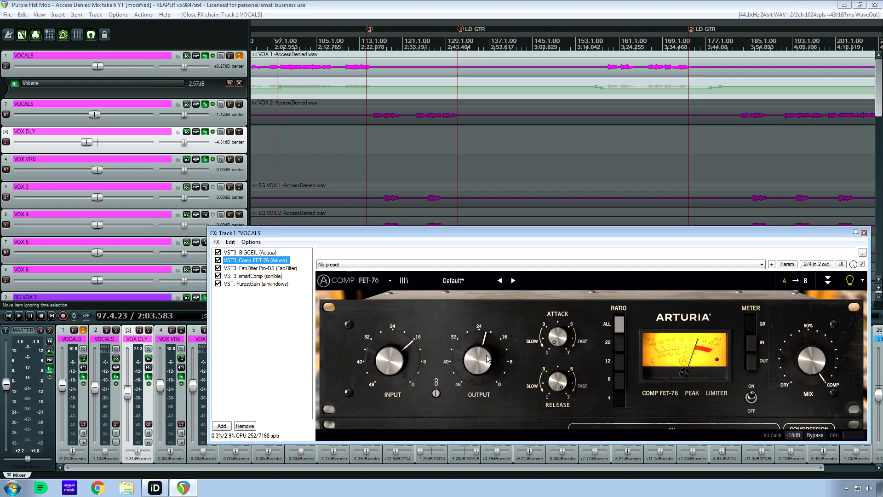
left_click_drag(583, 229, 348, 203)
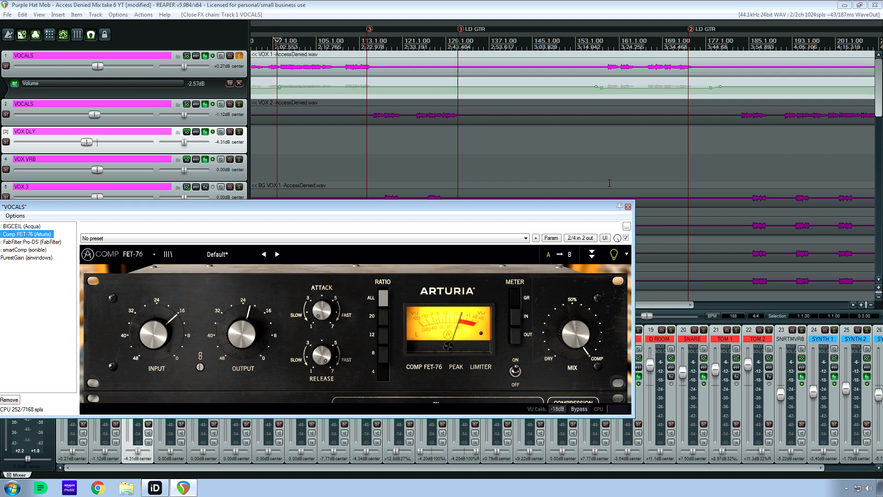
left_click(628, 207)
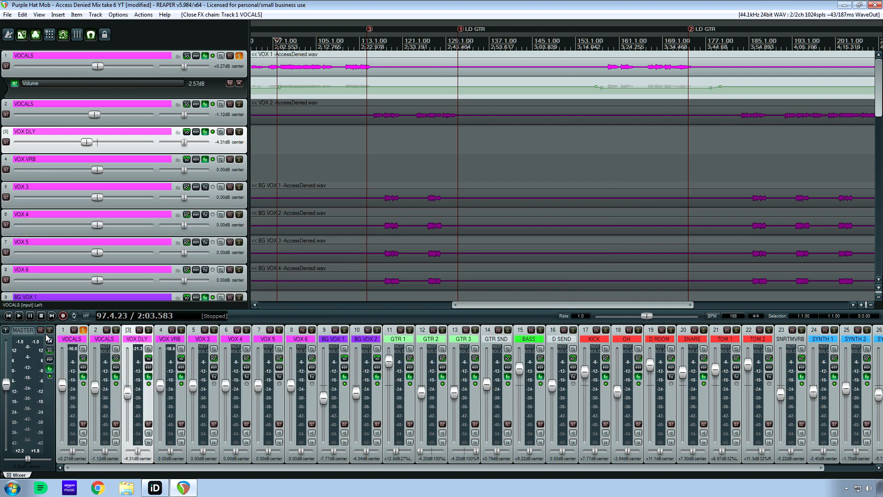
Unsolo track 1 VOCALS and open the master track's plugin chain, showing Virtual Mix Rack.
left_click(83, 330)
left_click(51, 369)
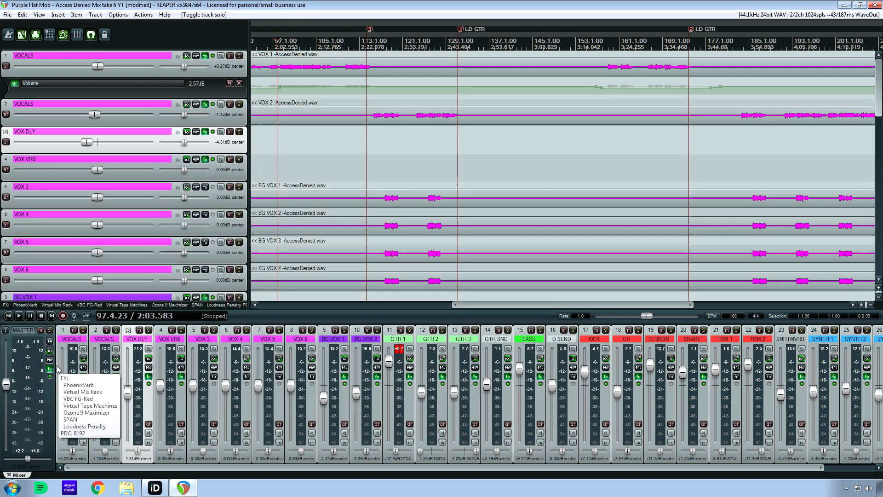
left_click_drag(537, 84, 334, 99)
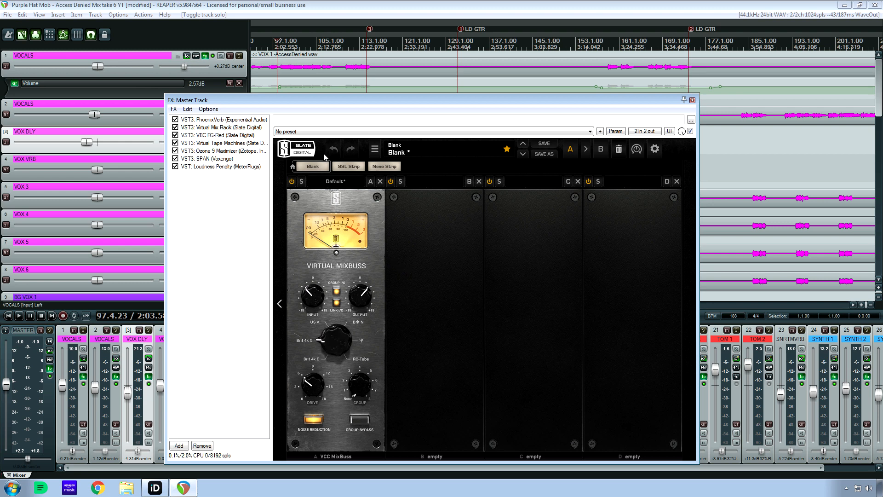
Compare the playing mix with the master's Virtual Mix Rack bypassed and enabled, leaving it enabled, and stop playback.
key("space")
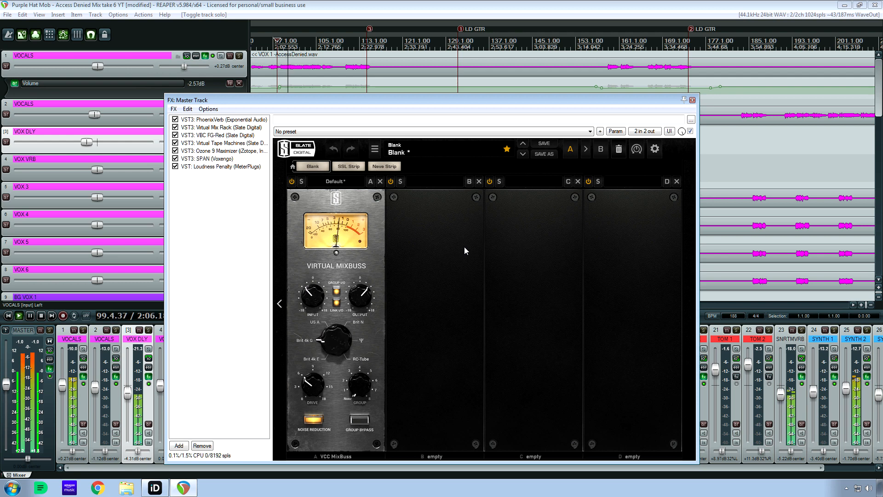
left_click(176, 128)
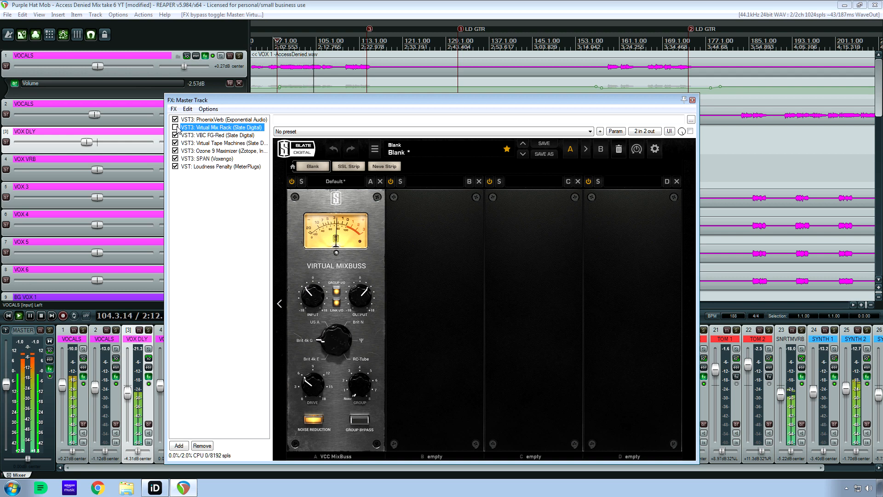
left_click(175, 127)
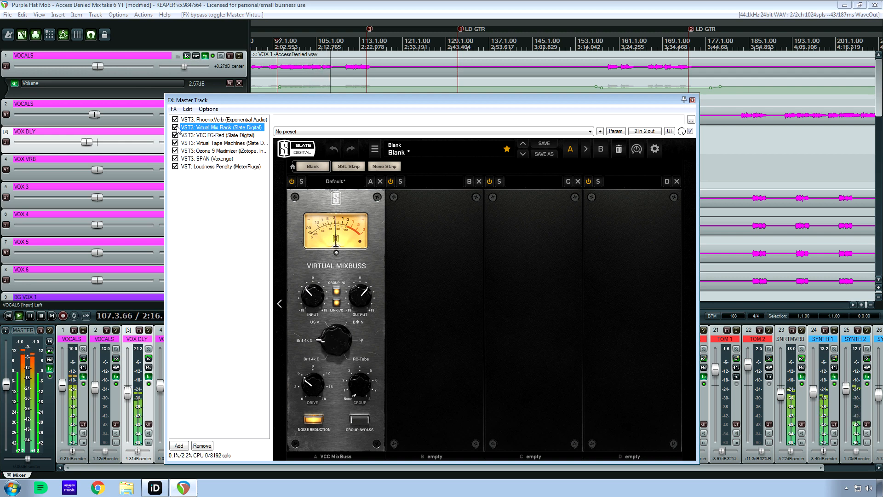
left_click(176, 128)
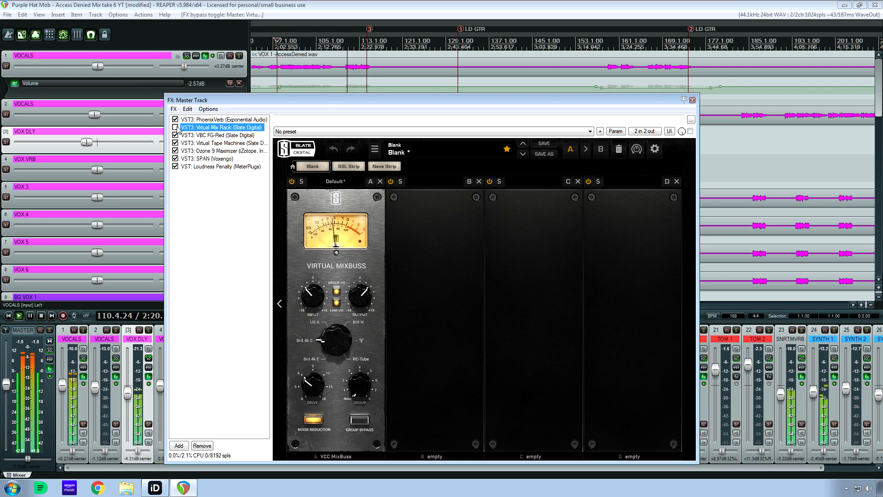
left_click(176, 127)
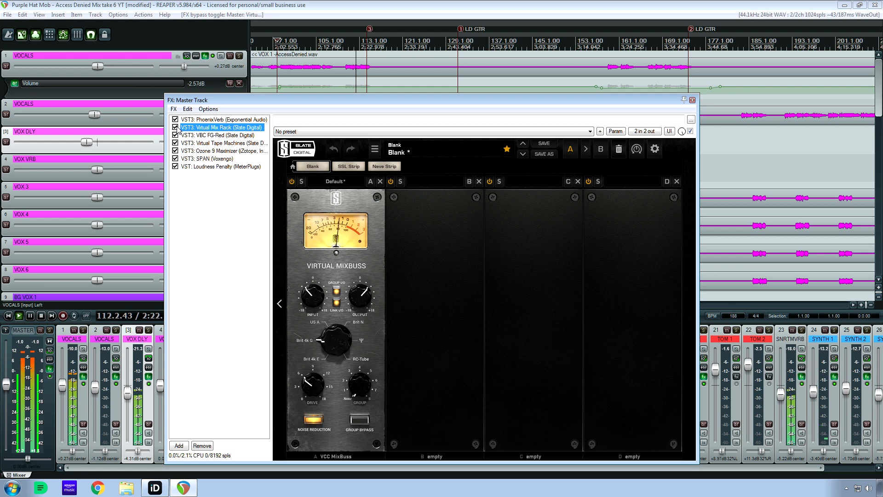
key("space")
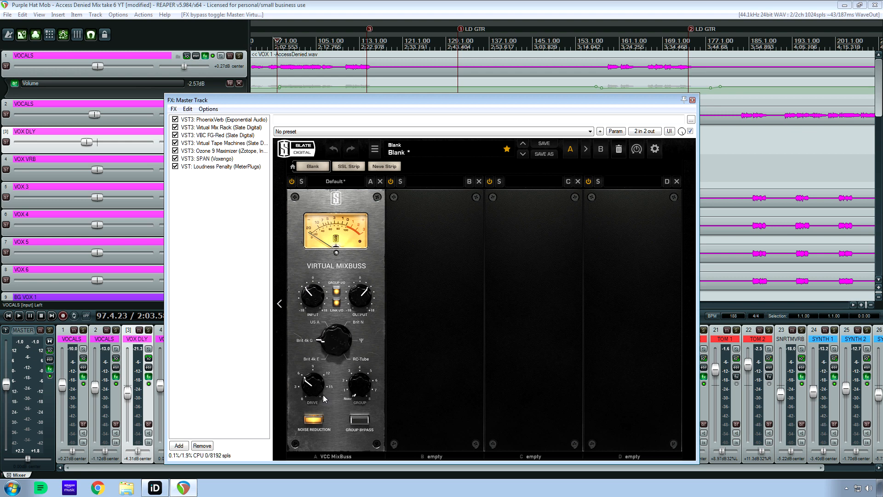
Try Virtual Mixbuss's drive at maximum, compare the playing mix with Virtual Mix Rack enabled and bypassed, and stop playback with it bypassed.
mouse_move(320, 387)
key("space")
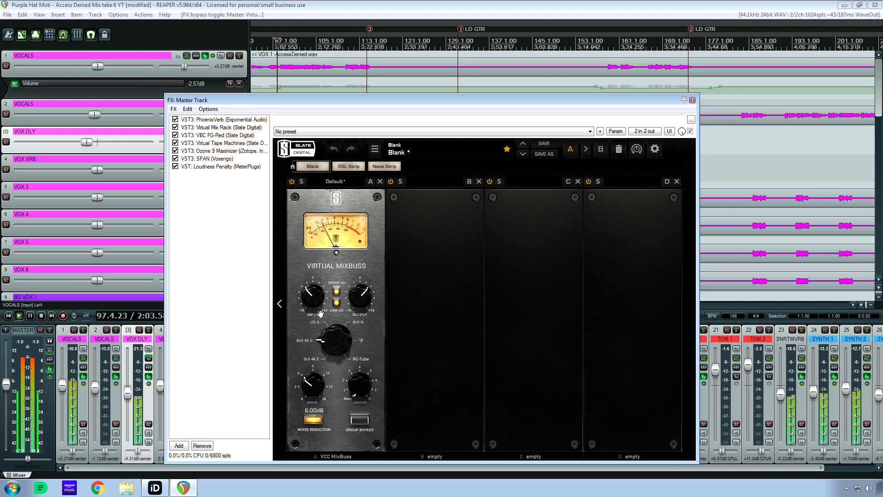
left_click_drag(314, 382, 355, 328)
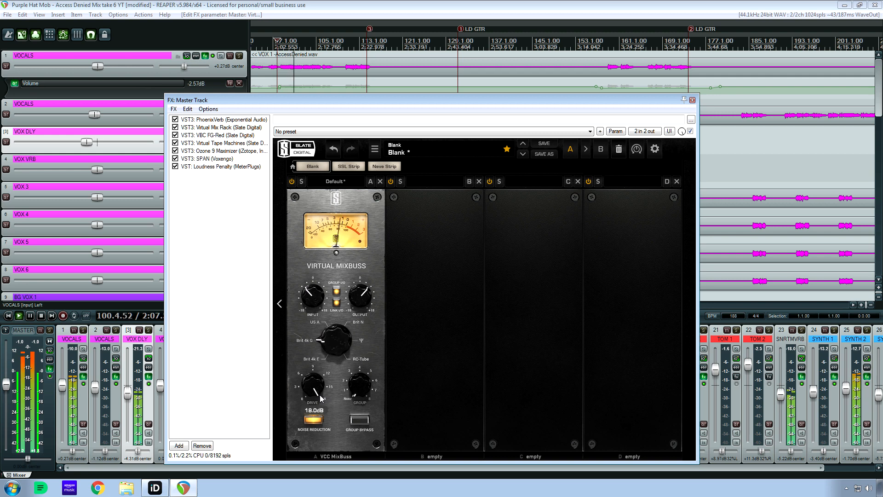
left_click(175, 128)
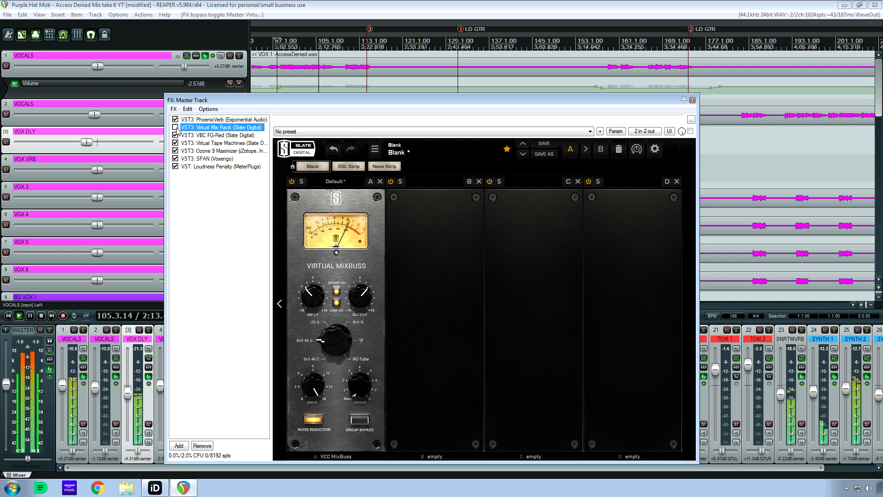
left_click(175, 127)
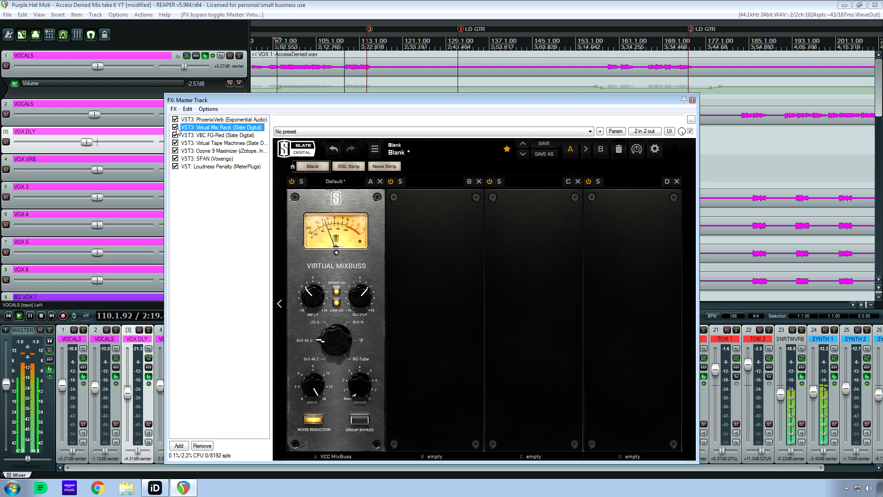
left_click(175, 127)
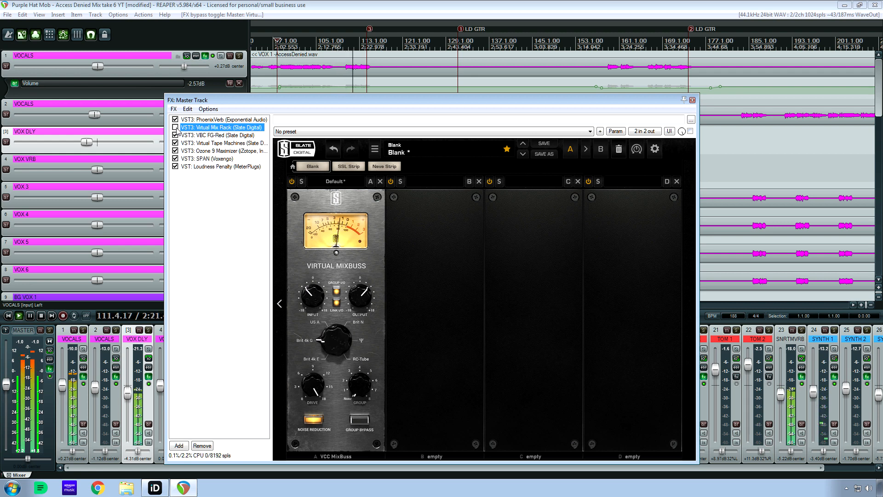
key("space")
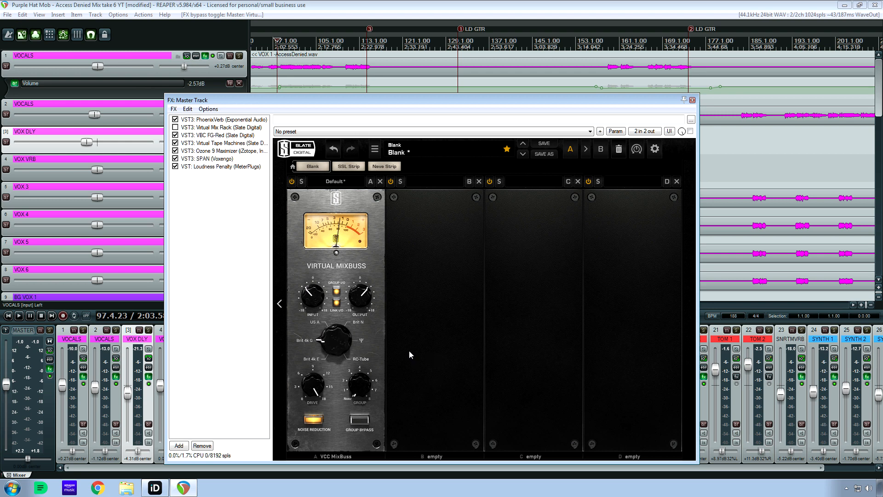
Replay the section and repeatedly compare the maximum-drive Virtual Mix Rack with bypass, leaving it enabled, and stop playback.
mouse_move(318, 394)
left_click(176, 129)
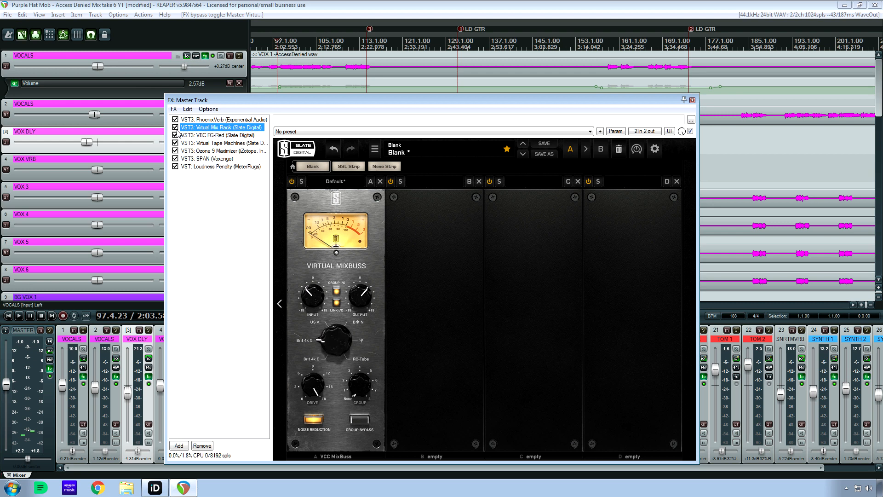
key("space")
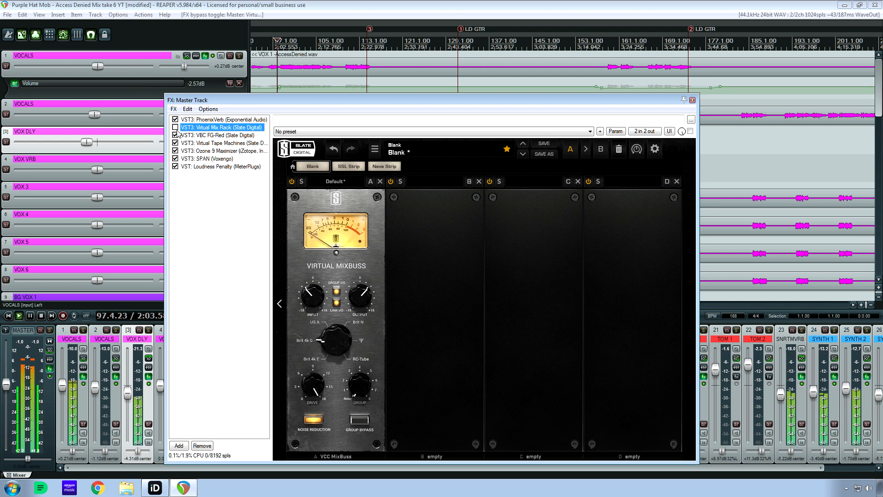
left_click(175, 128)
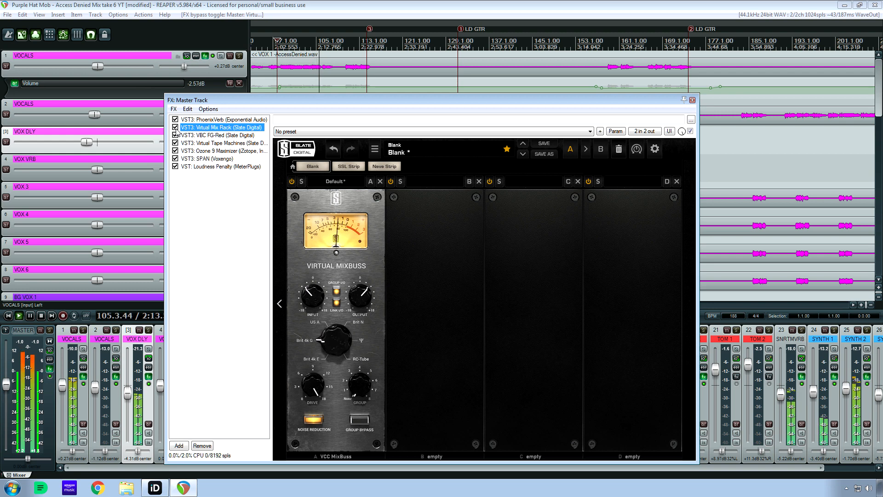
left_click(175, 128)
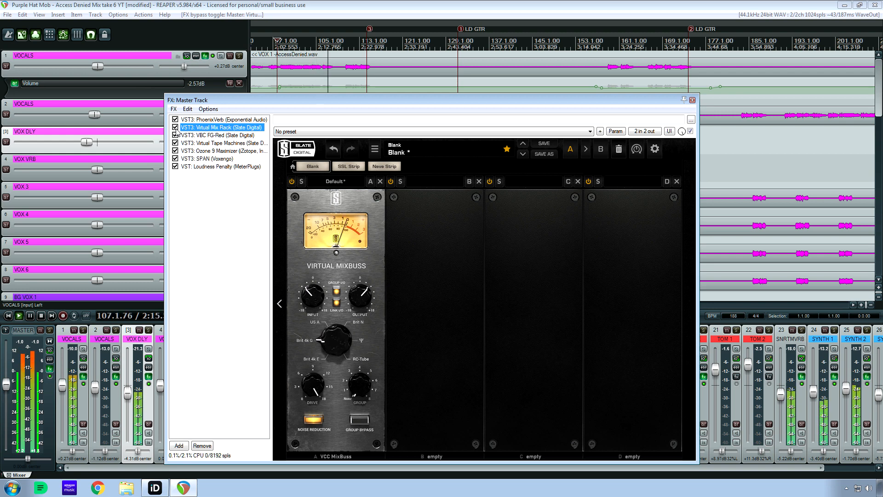
left_click(175, 129)
left_click(175, 129)
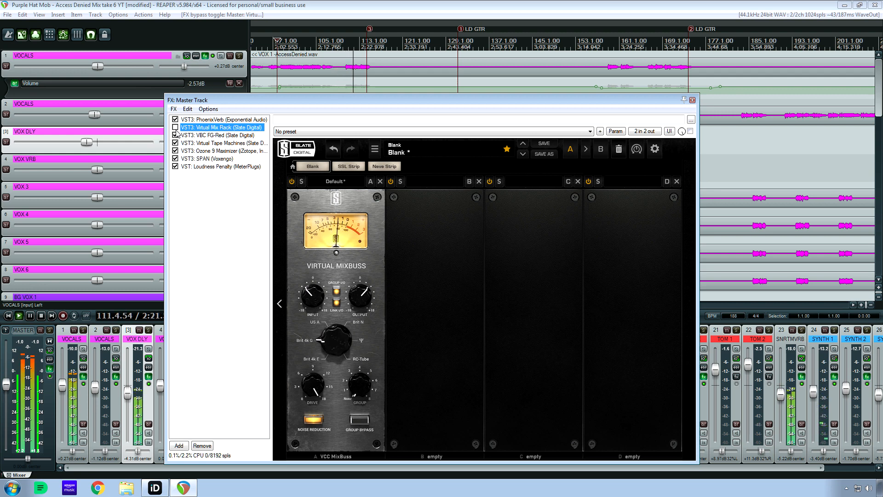
left_click(175, 129)
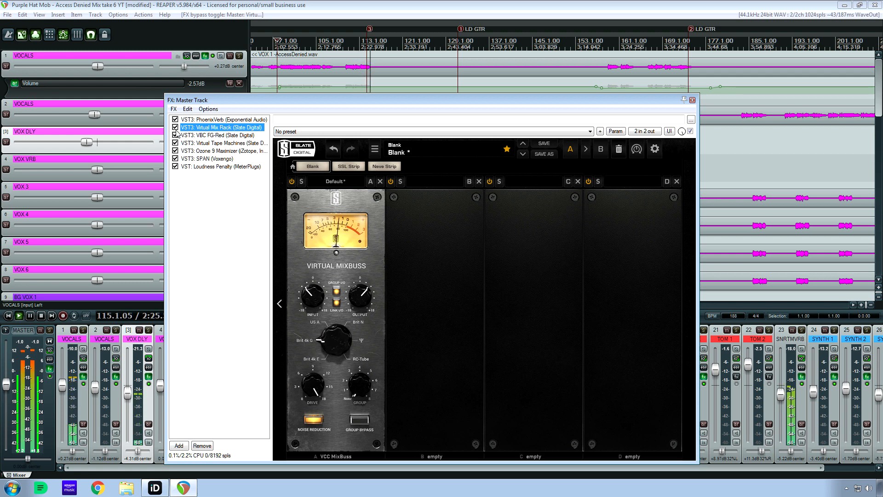
left_click(176, 131)
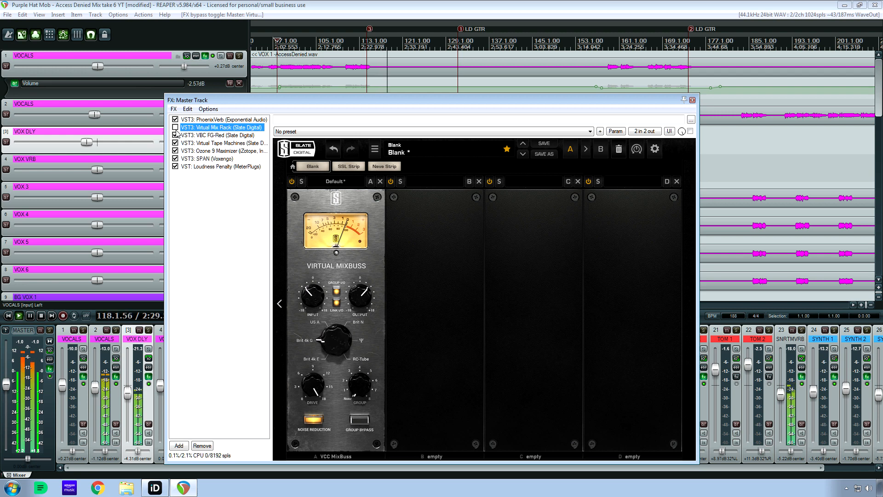
left_click(175, 131)
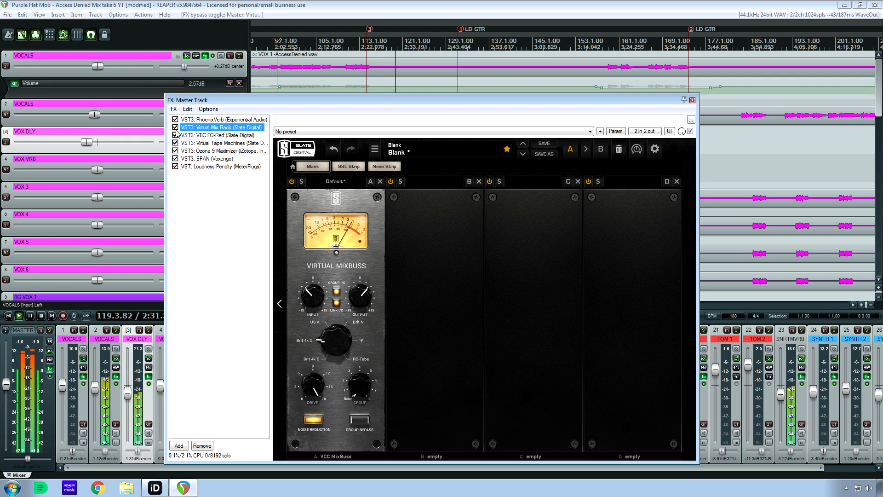
key("space")
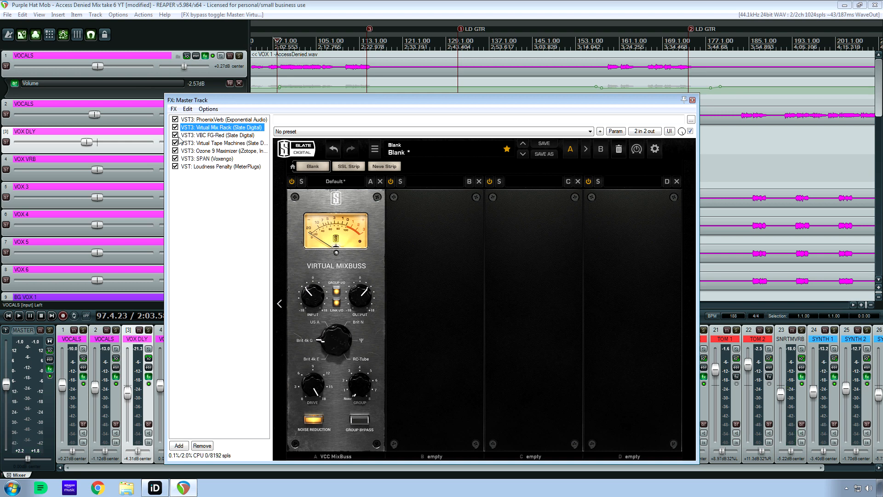
View VBC FG-Red in the master chain, and return to Virtual Mix Rack to set Virtual Mixbuss's drive to 6.00 dB.
left_click(216, 135)
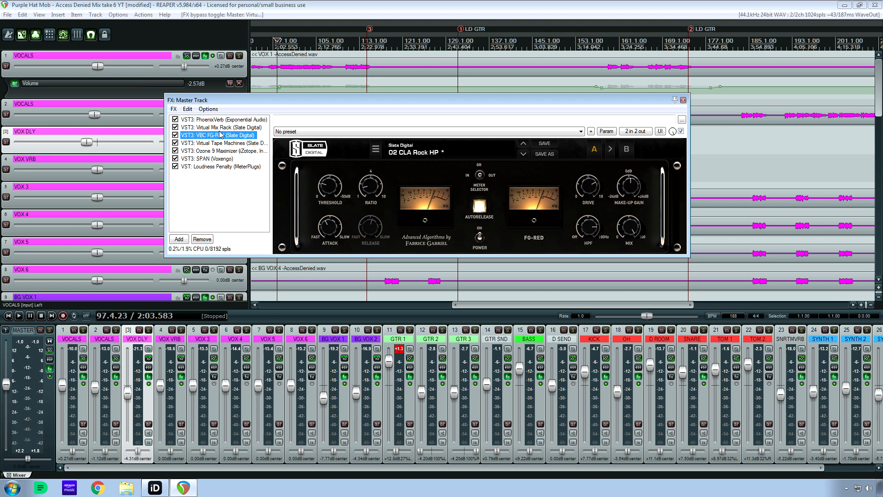
left_click(193, 128)
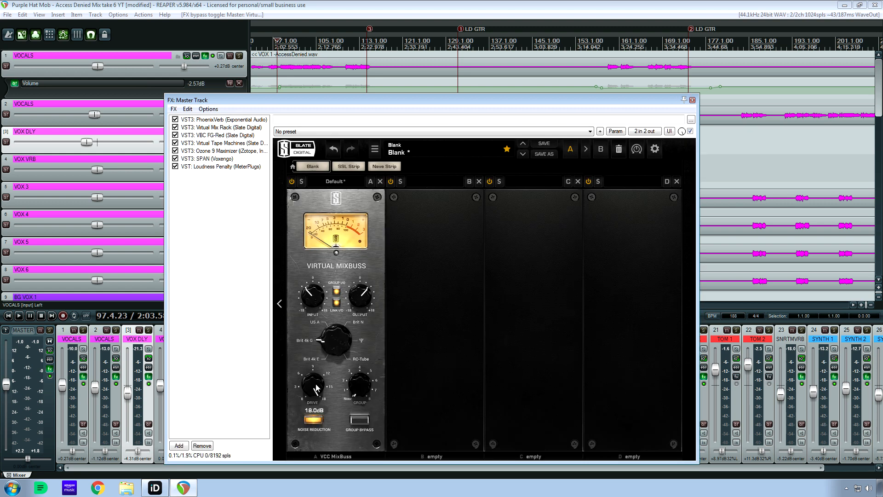
Open VBC FG-Red in the master chain, compare the playing mix with it bypassed and enabled, leave it enabled, and stop playback.
left_click(212, 135)
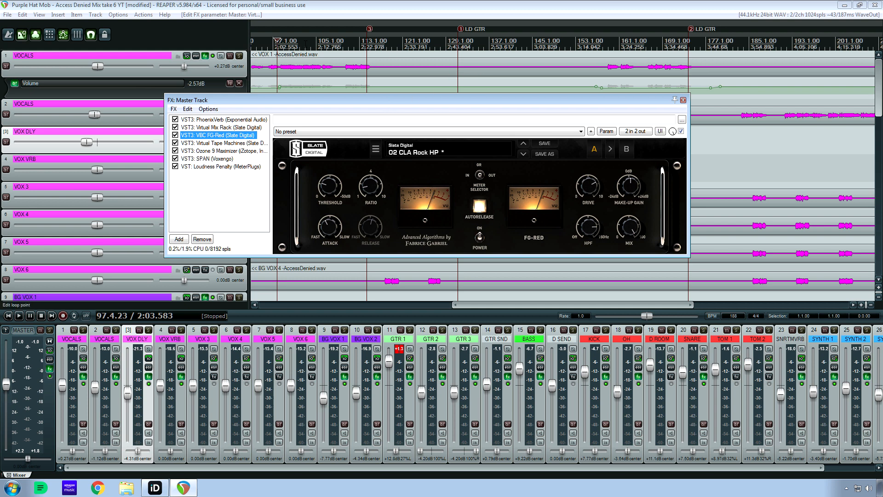
key("space")
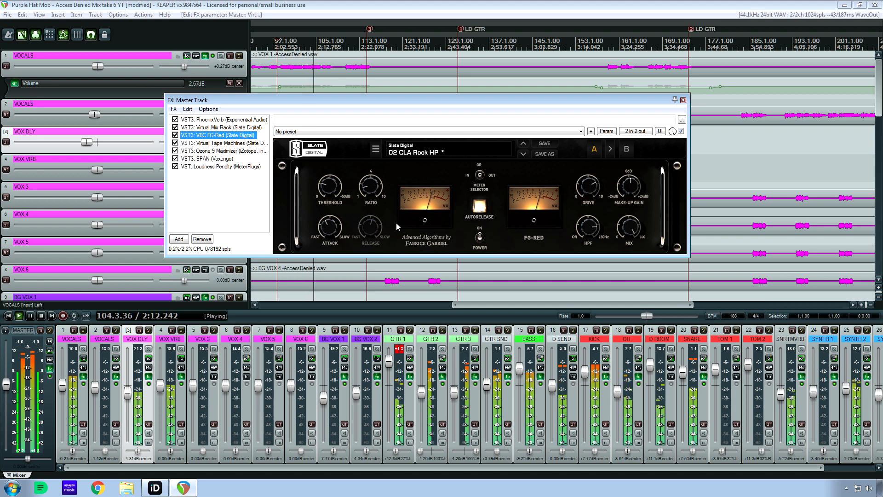
left_click(175, 136)
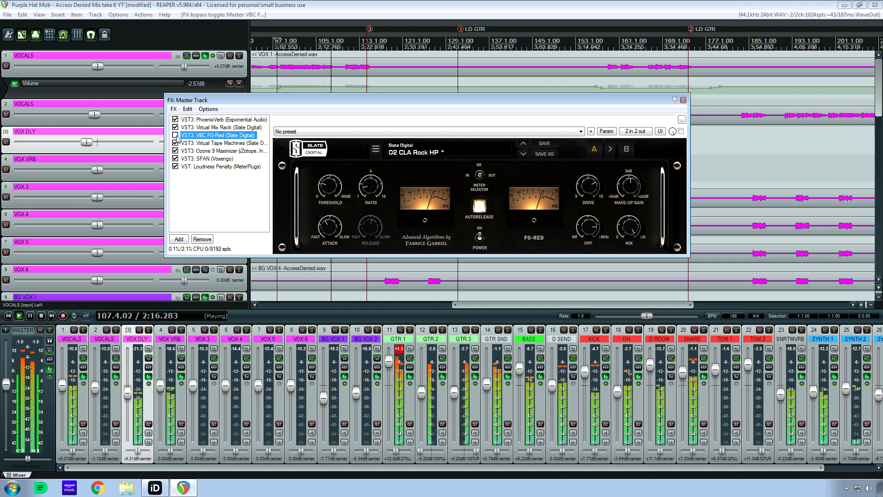
left_click(175, 135)
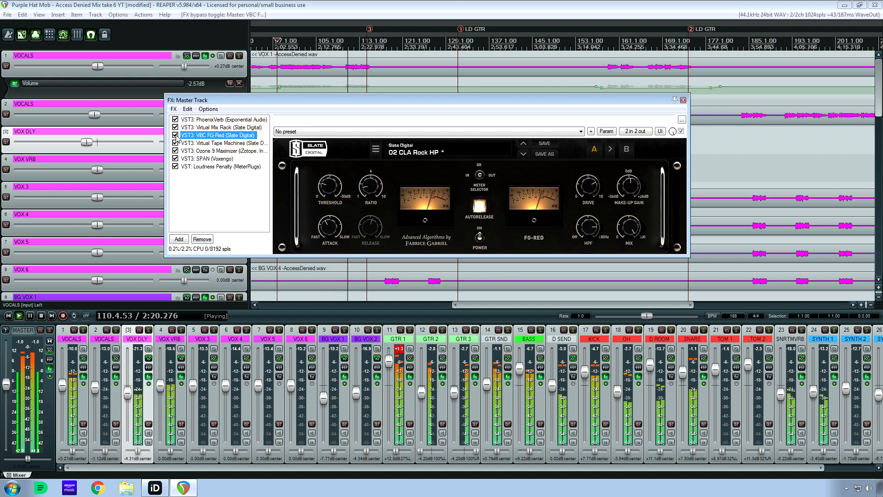
left_click(176, 135)
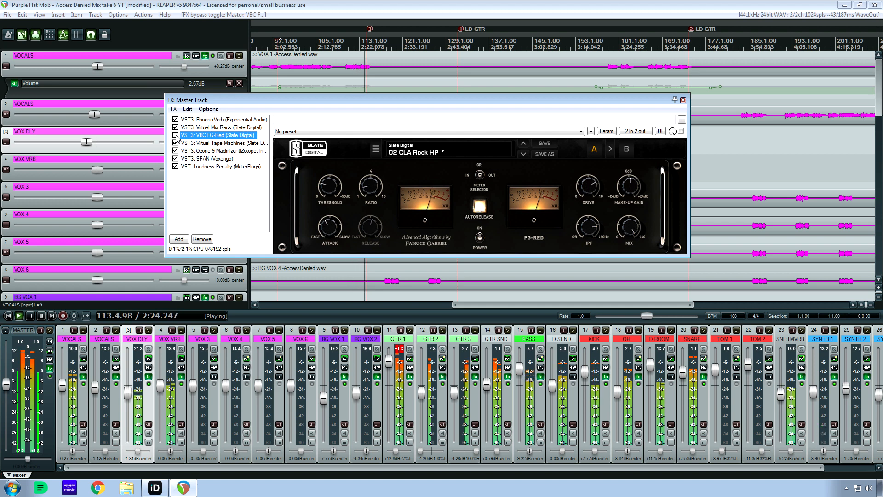
left_click(175, 135)
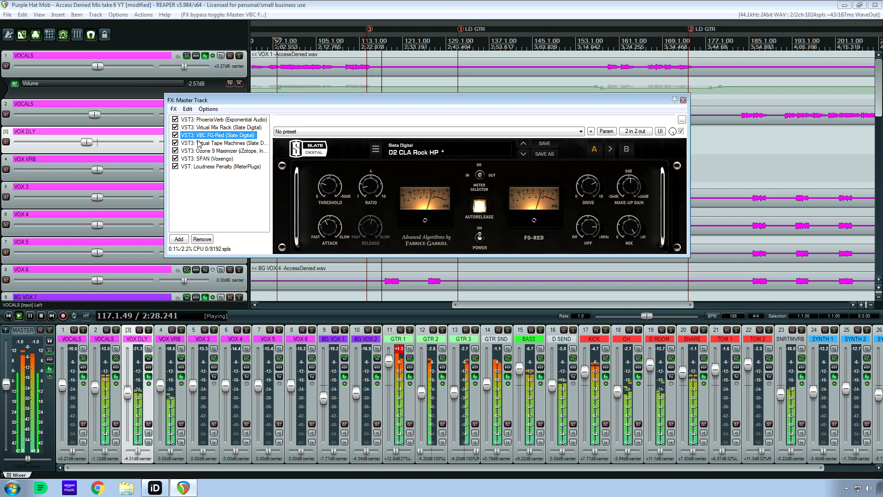
key("space")
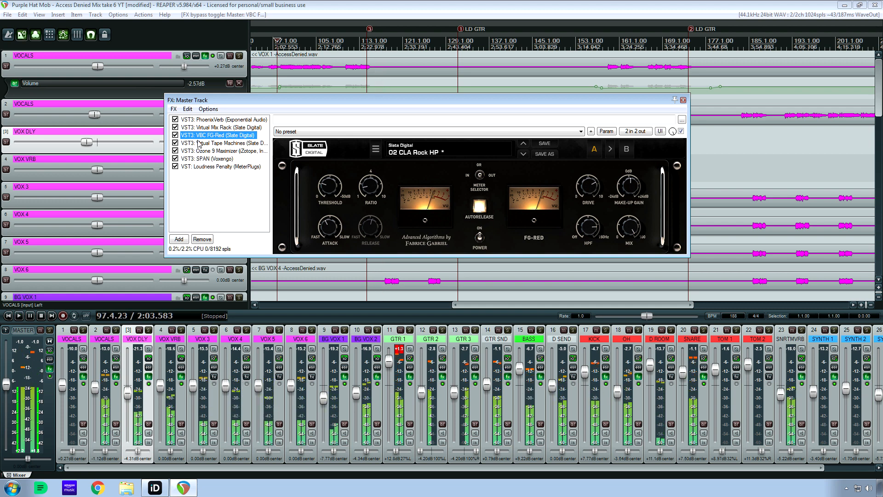
Audition the mix with Virtual Tape Machines open in the master chain, and view its calibration settings before closing them.
left_click(199, 143)
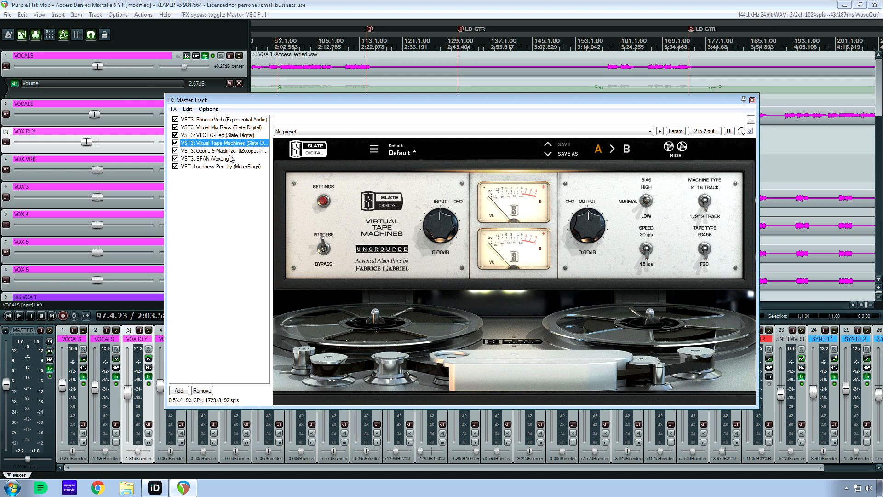
key("space")
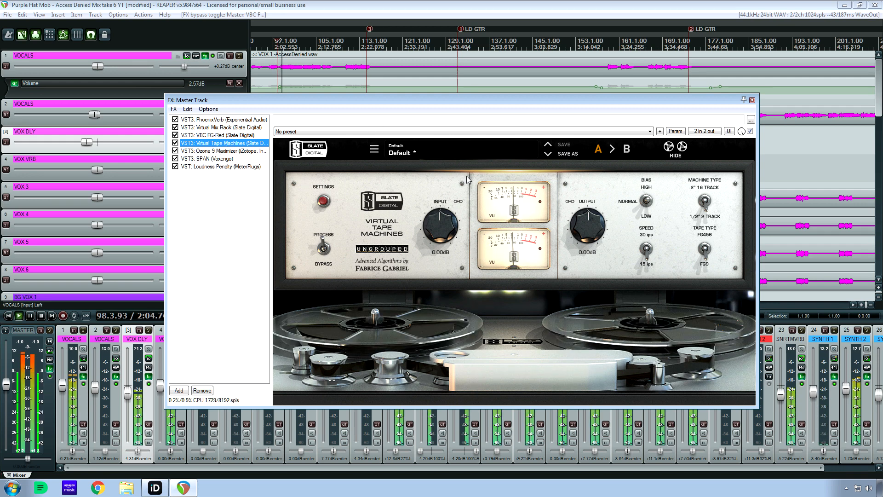
key("space")
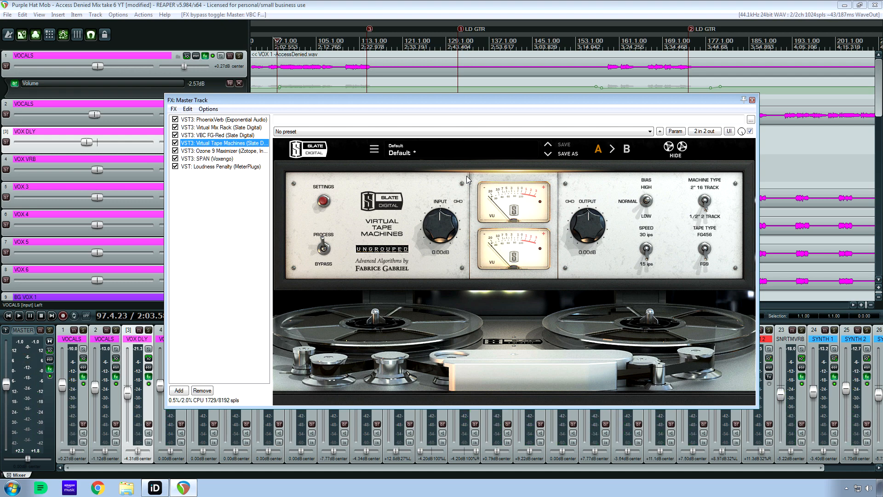
left_click(324, 202)
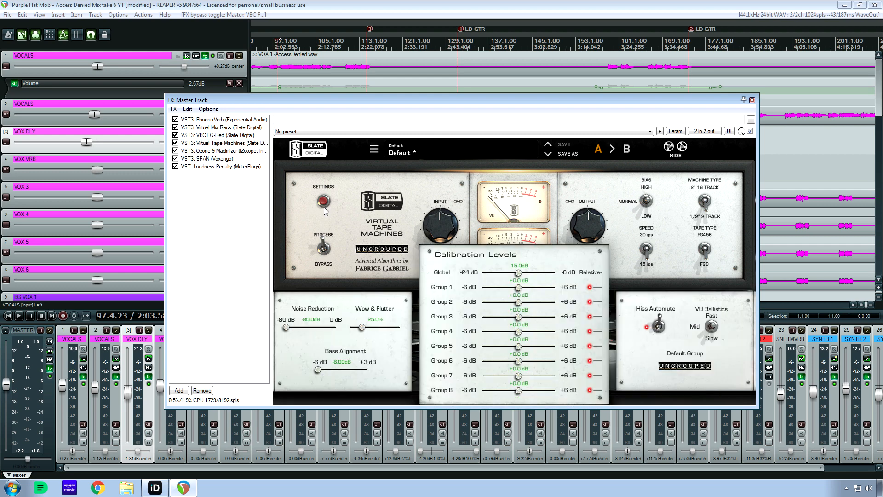
left_click(324, 210)
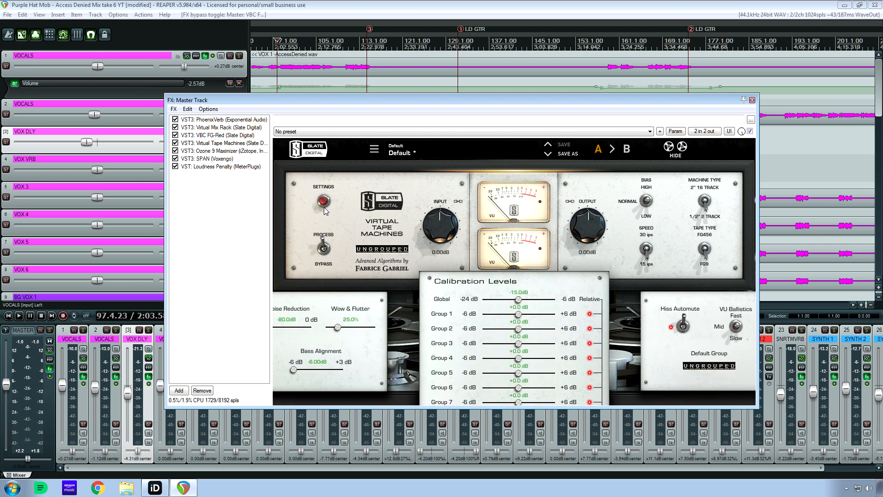
Hide and reshow the reels in Virtual Tape Machines, and replay the section before stopping playback.
left_click(682, 155)
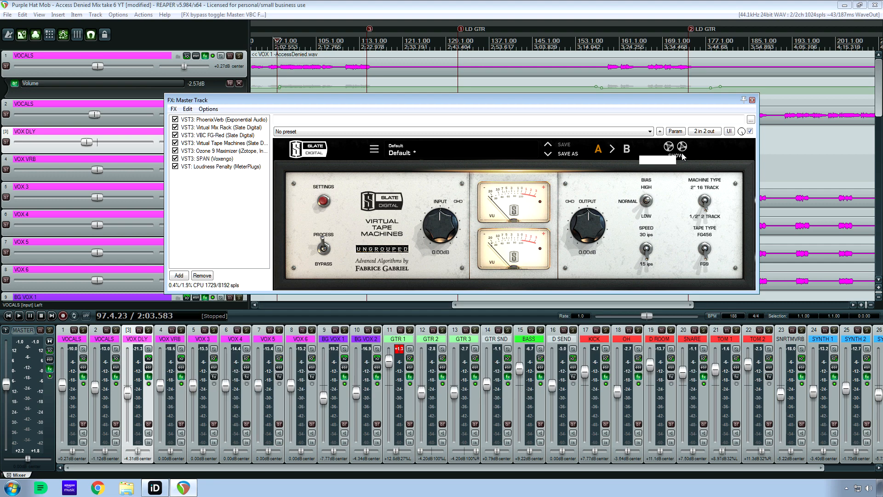
left_click(682, 156)
key("space")
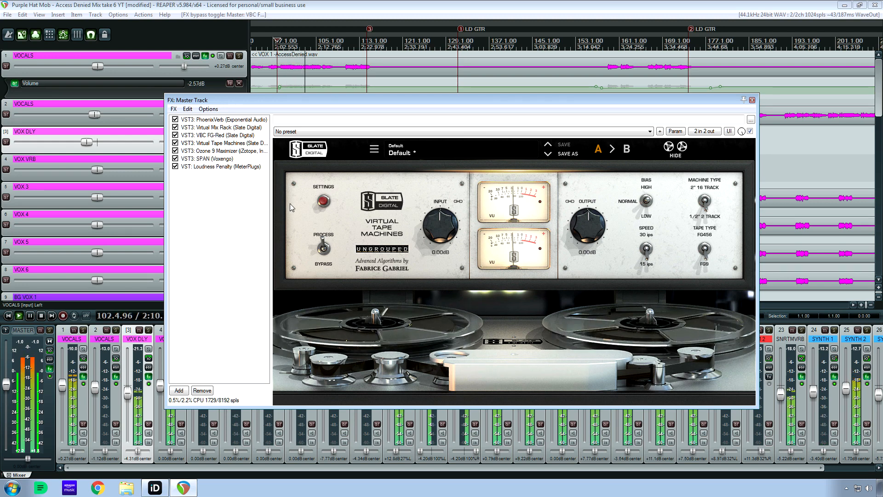
key("space")
Open Ozone 9 Maximizer in the master chain, watch its limiting during playback, check its Dither option, and stop playback.
left_click(229, 152)
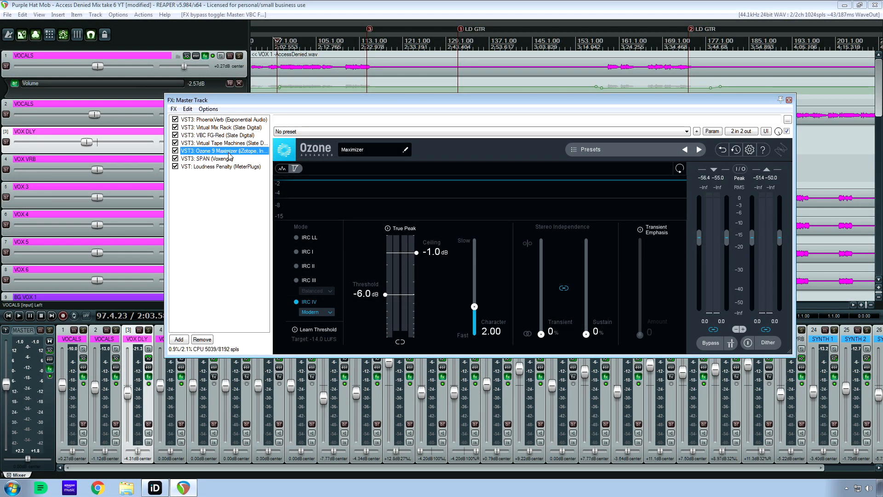
left_click_drag(460, 102, 402, 179)
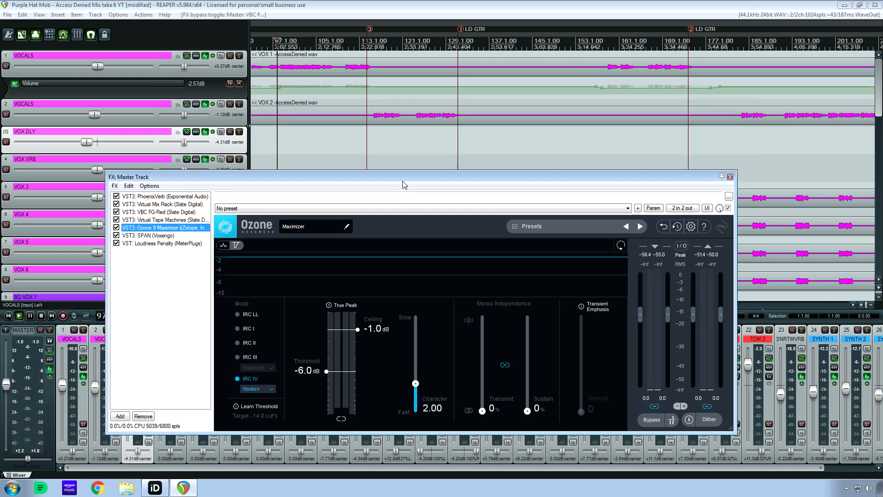
key("space")
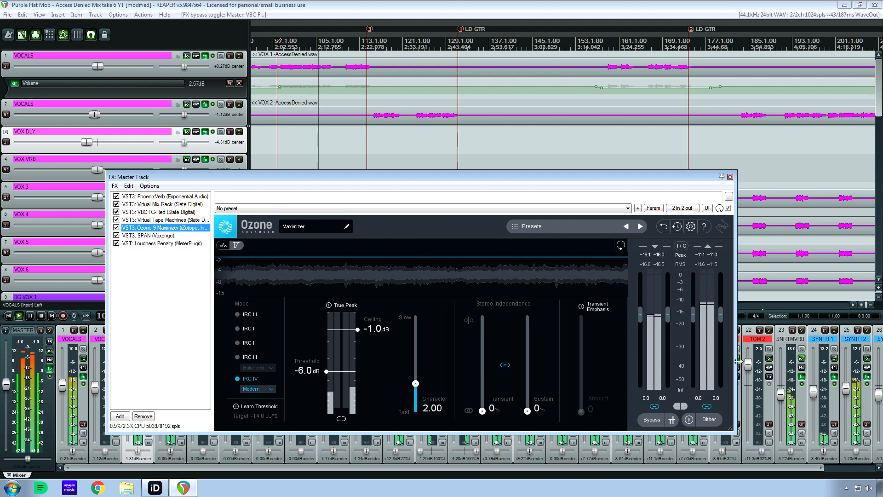
left_click(709, 420)
left_click(709, 419)
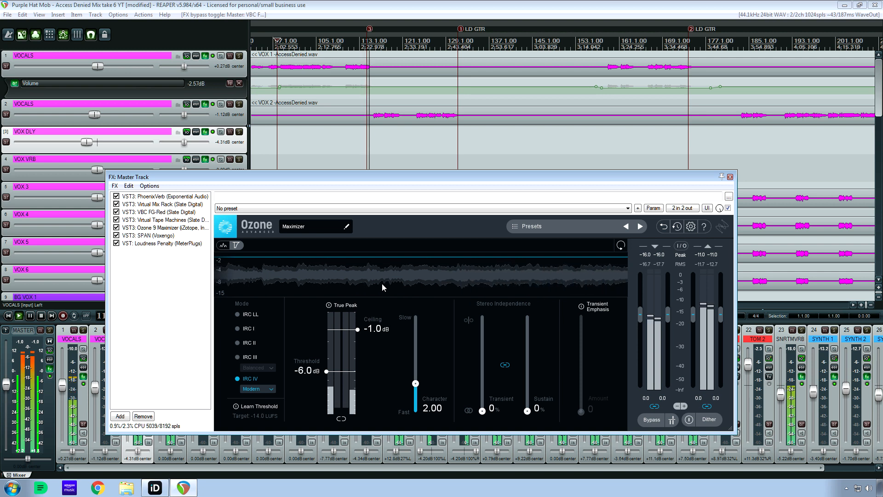
key("space")
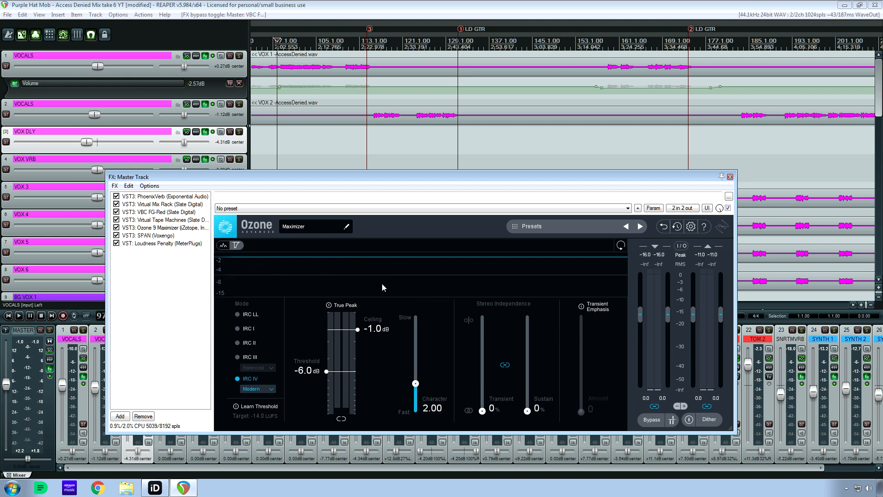
View SPAN and open Loudness Penalty in the master chain, and cancel the Windows search for a solution to the program error.
left_click(157, 229)
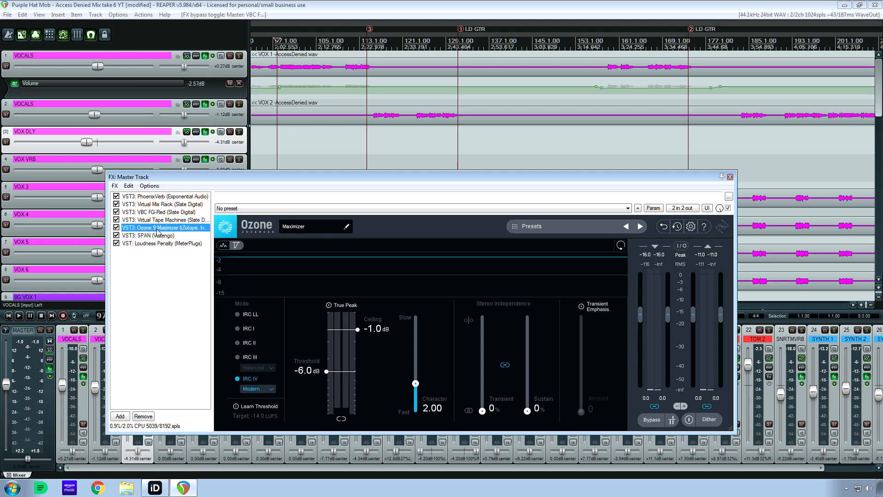
left_click(159, 236)
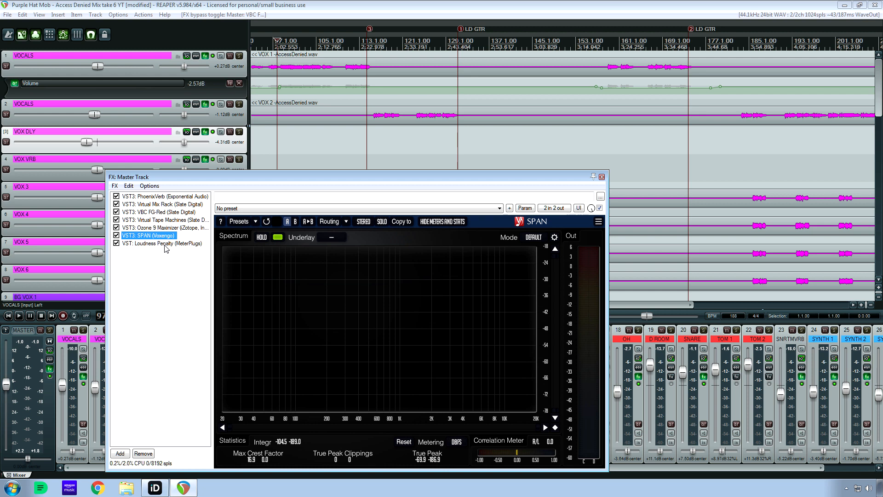
left_click(164, 245)
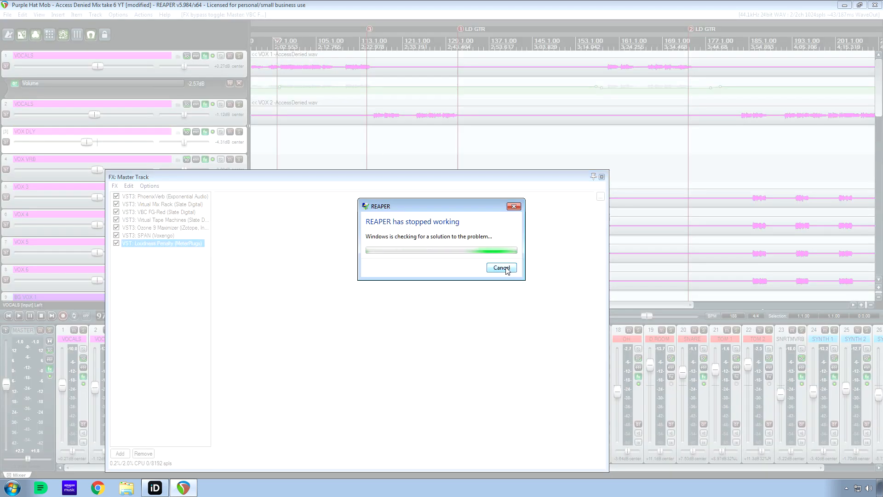
left_click(504, 269)
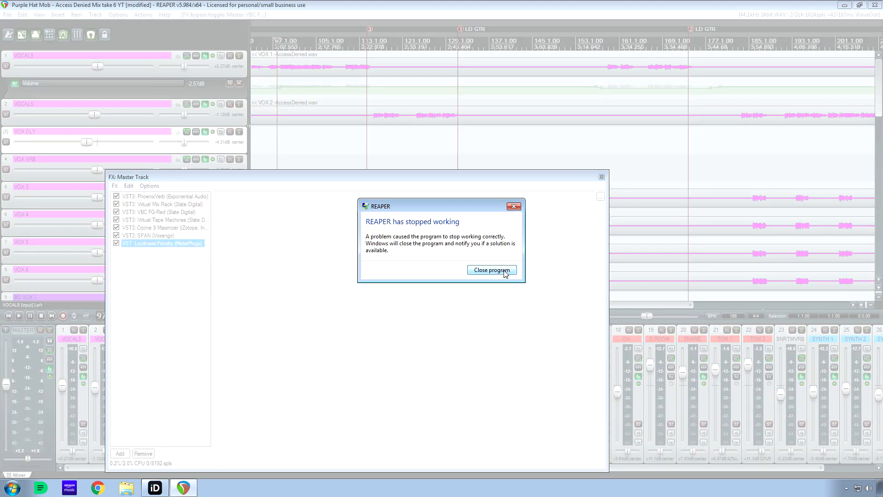